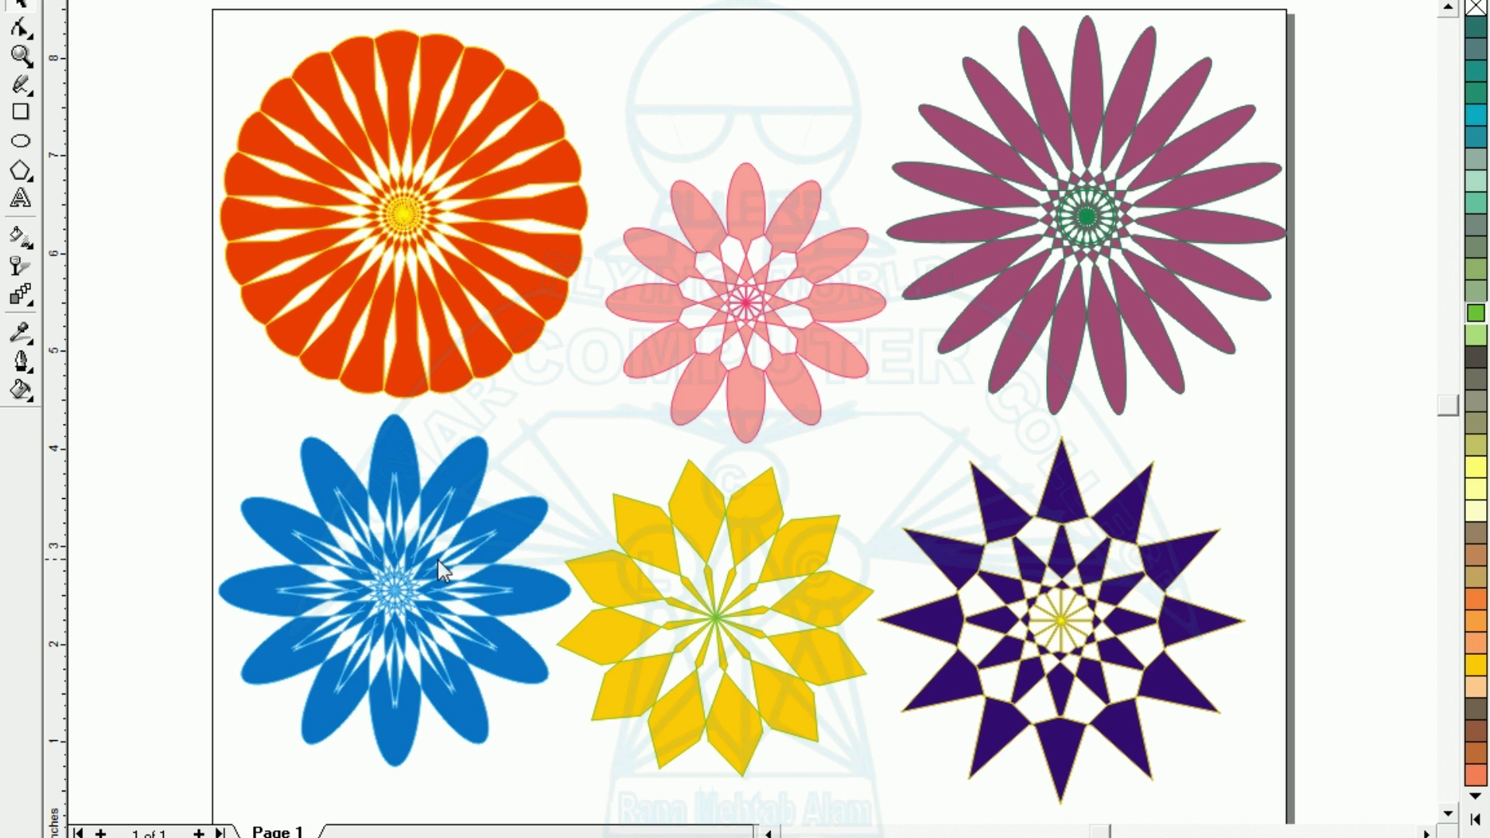
# - Examine the blue, yellow and dark purple flower designs of the lower row one by one at close zoom
pyautogui.click(402, 602)
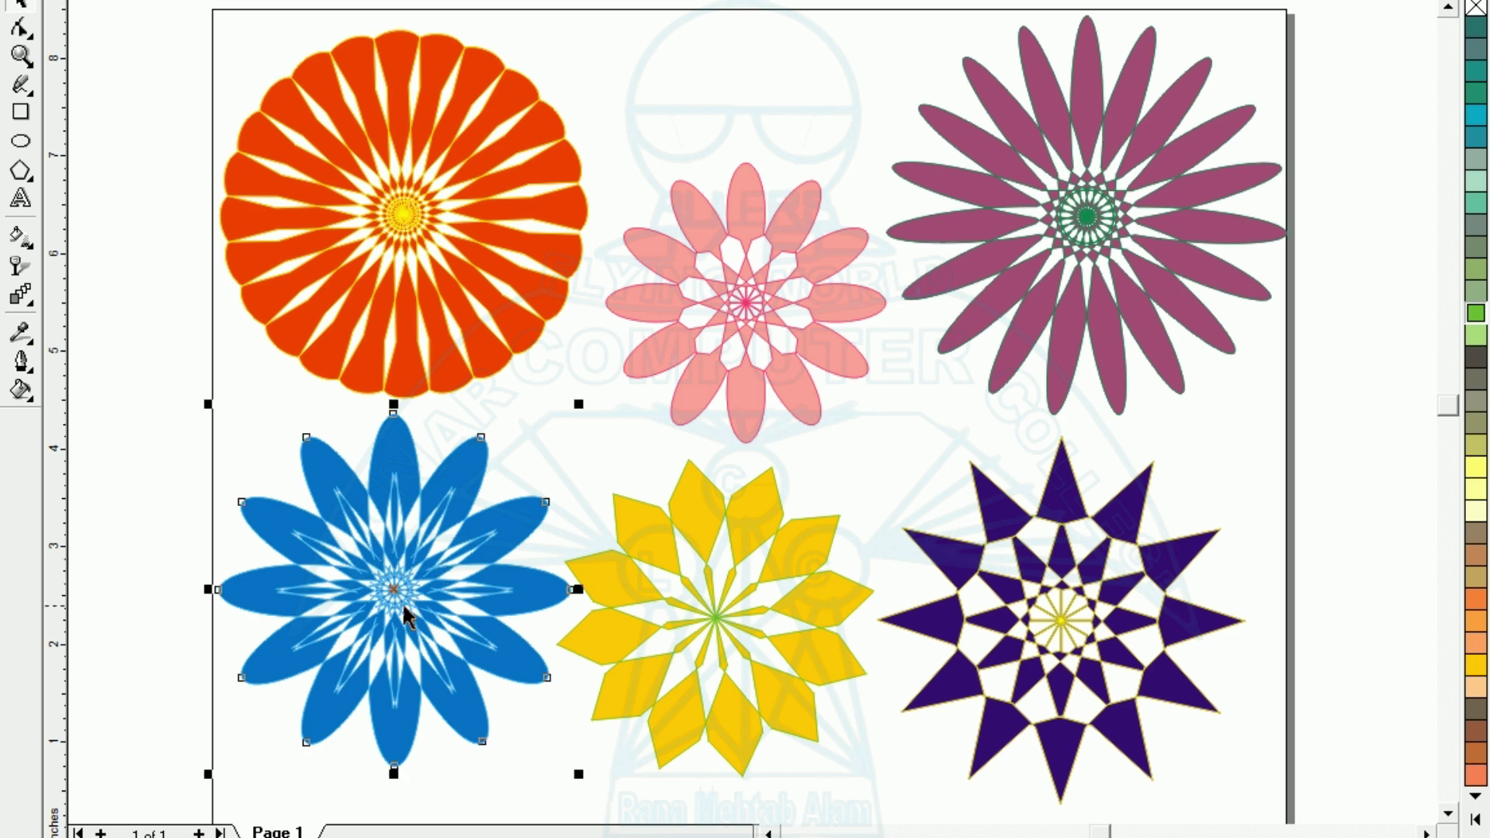
pyautogui.hotkey('shift', 'F2')
pyautogui.click(143, 553)
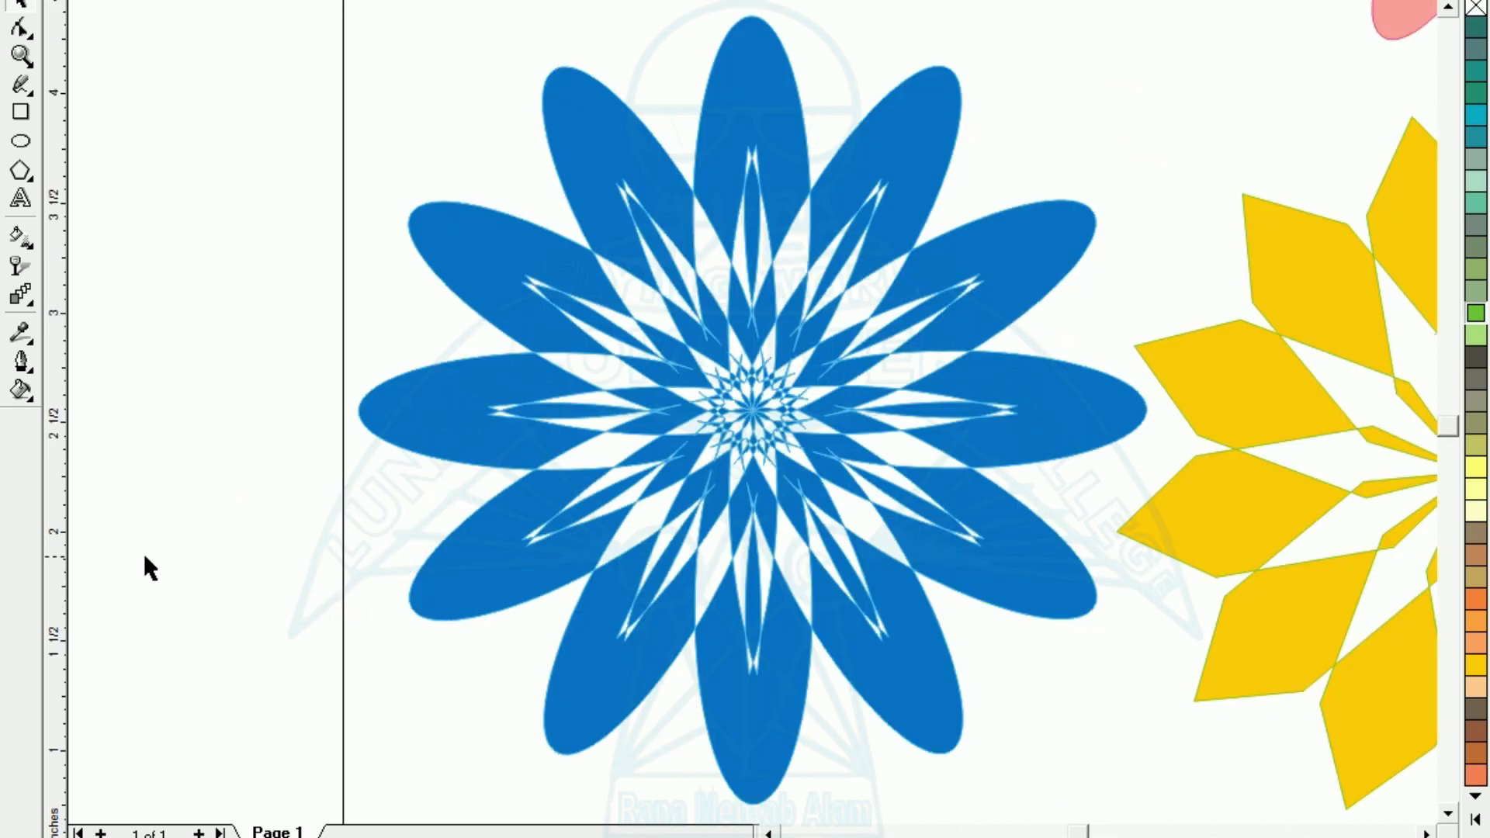
pyautogui.press('F3')
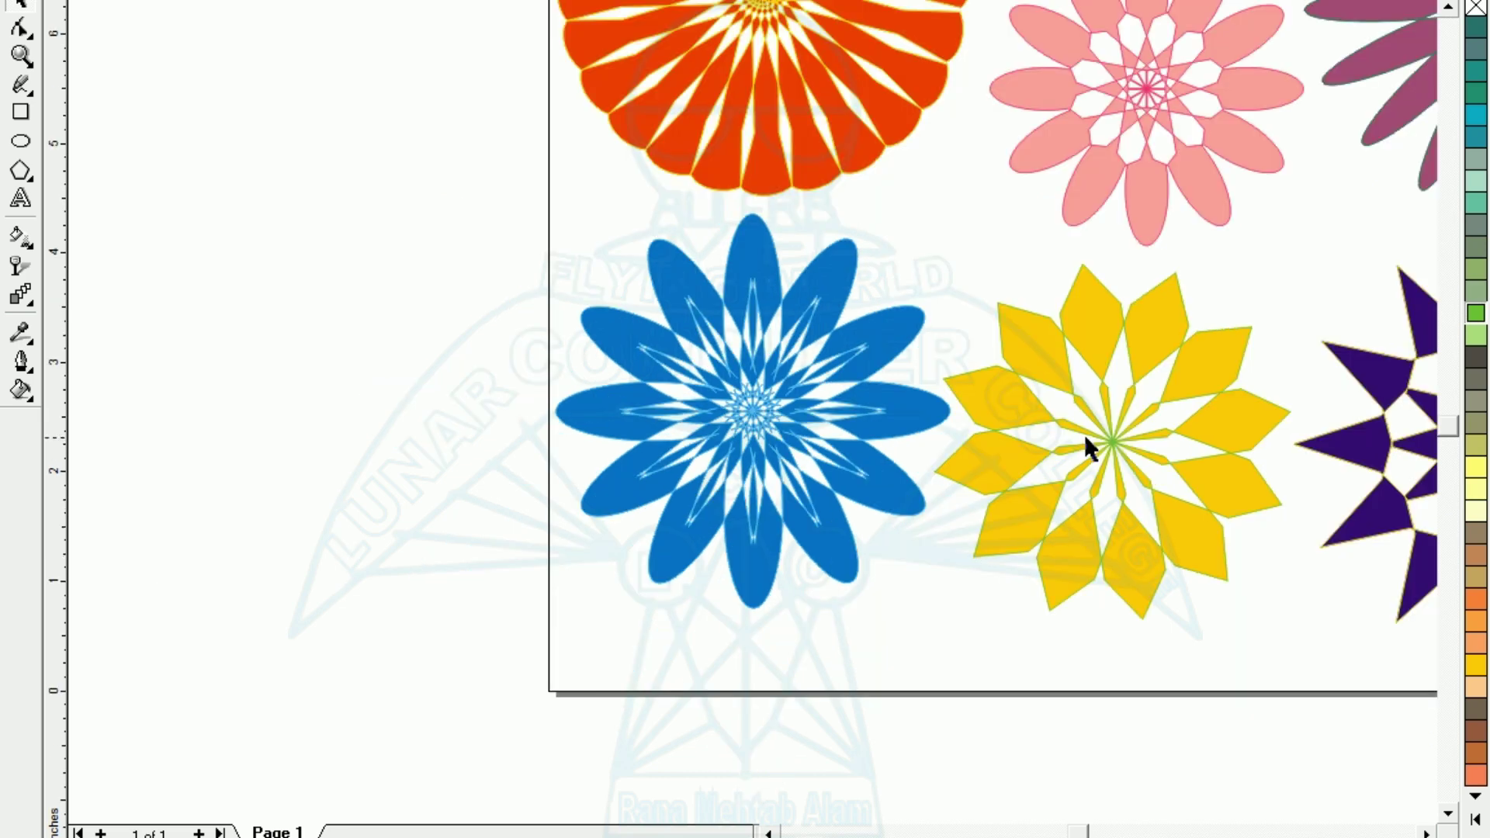
pyautogui.click(1136, 474)
pyautogui.hotkey('shift', 'F2')
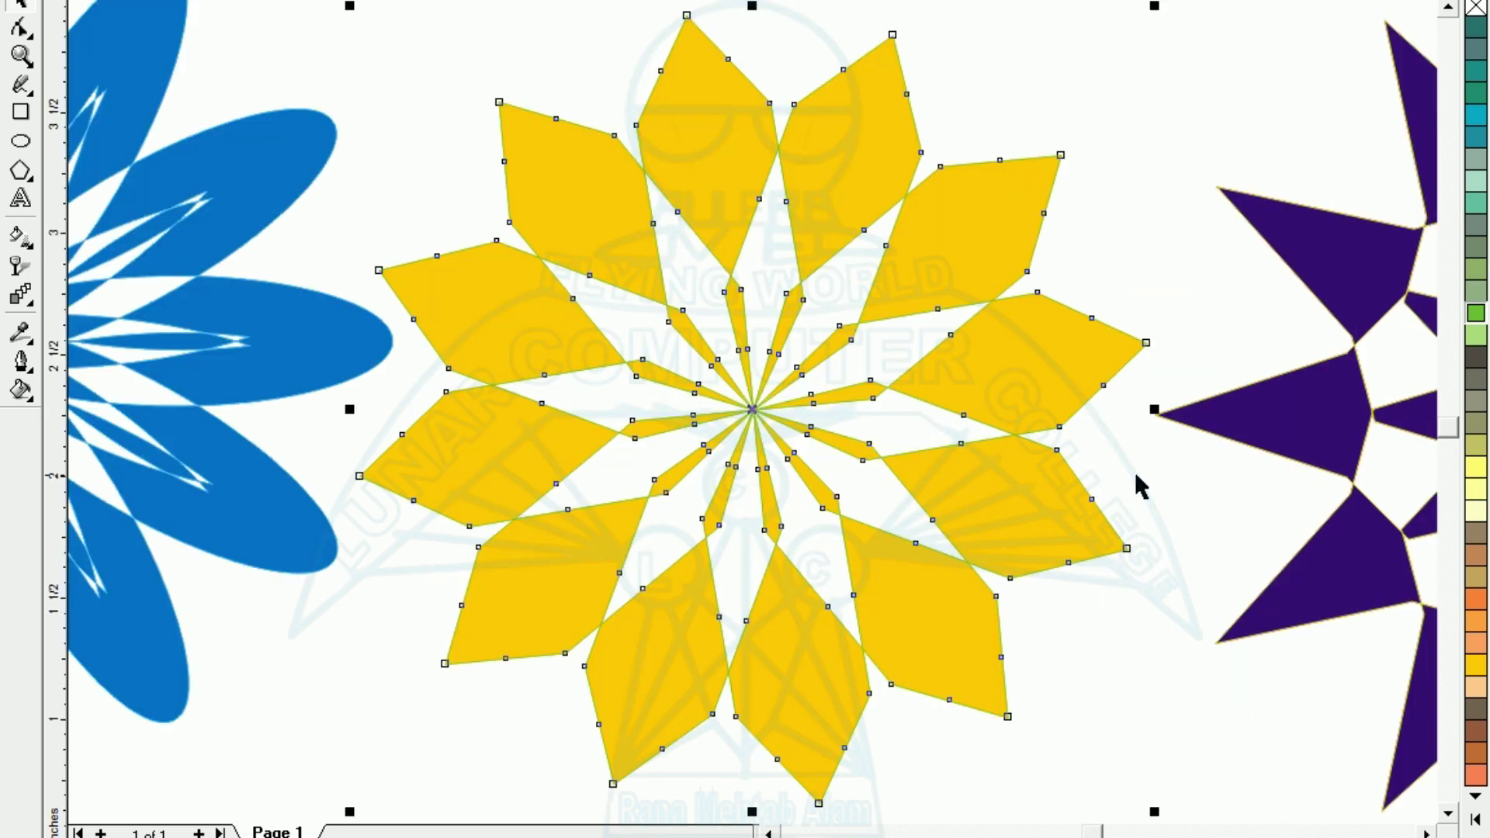
pyautogui.click(369, 692)
pyautogui.press('F3')
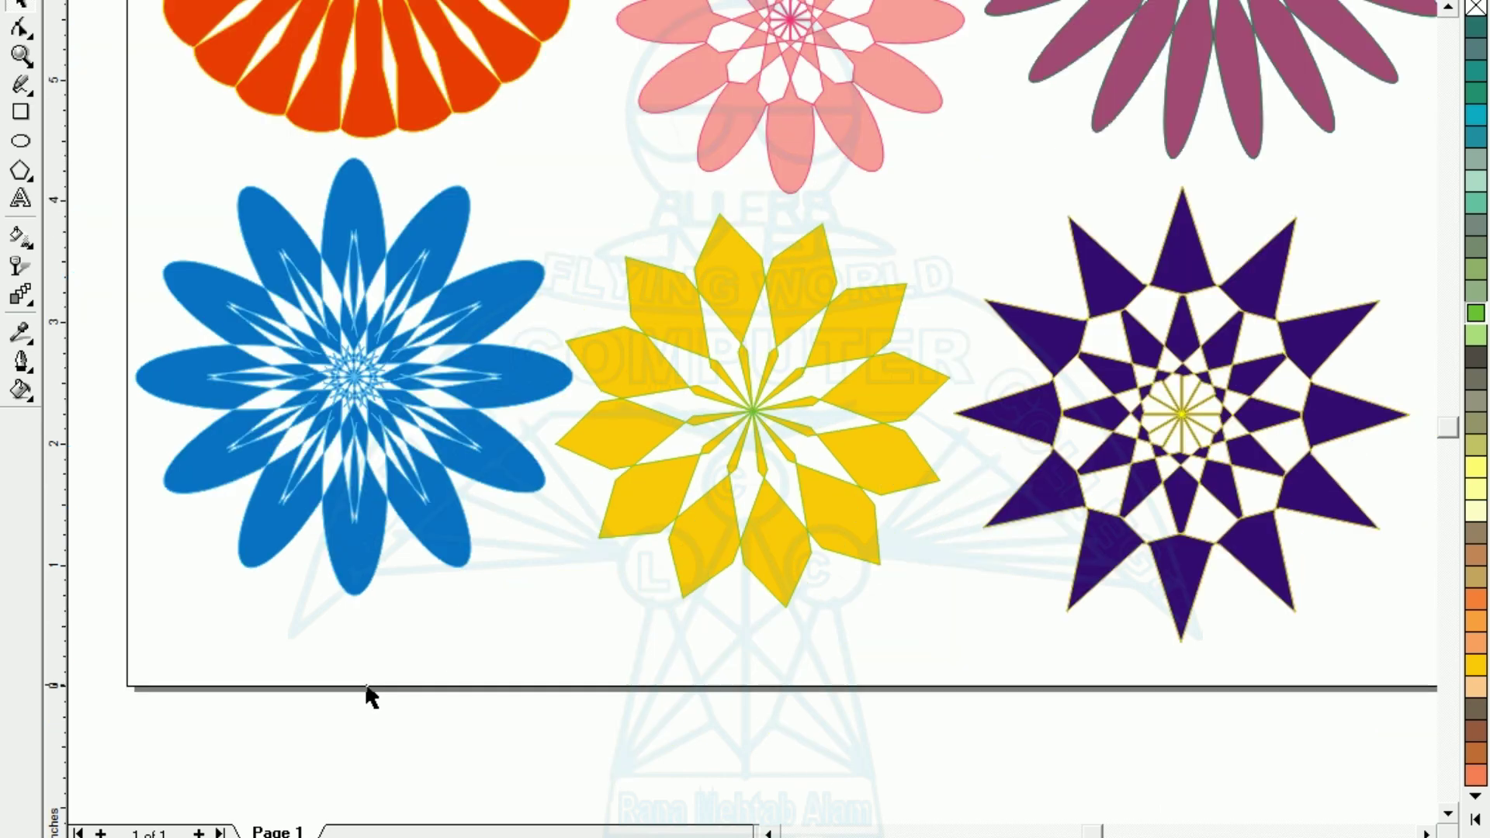
pyautogui.click(1204, 461)
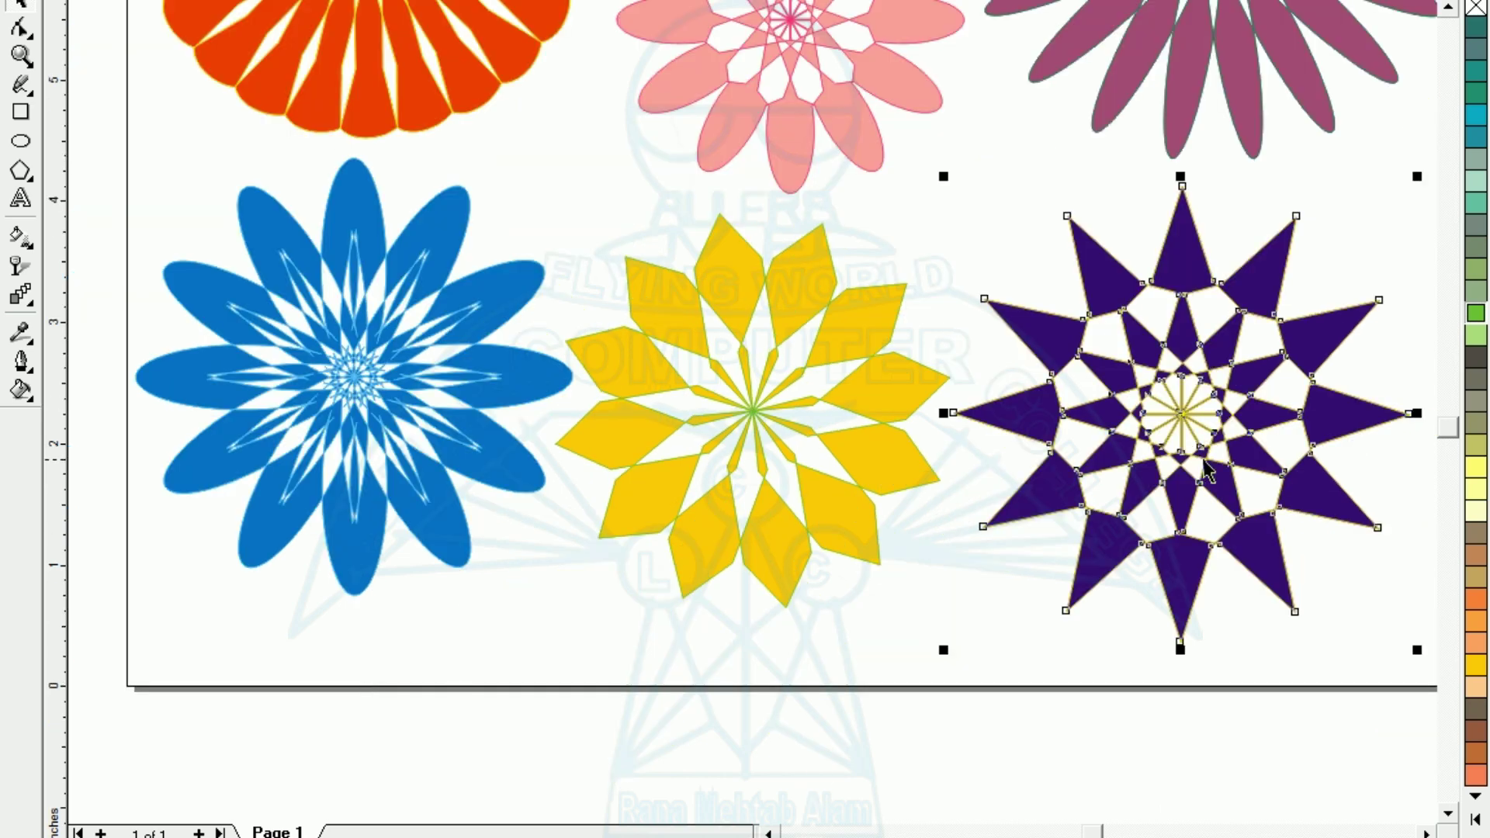
pyautogui.hotkey('shift', 'F2')
pyautogui.click(1179, 515)
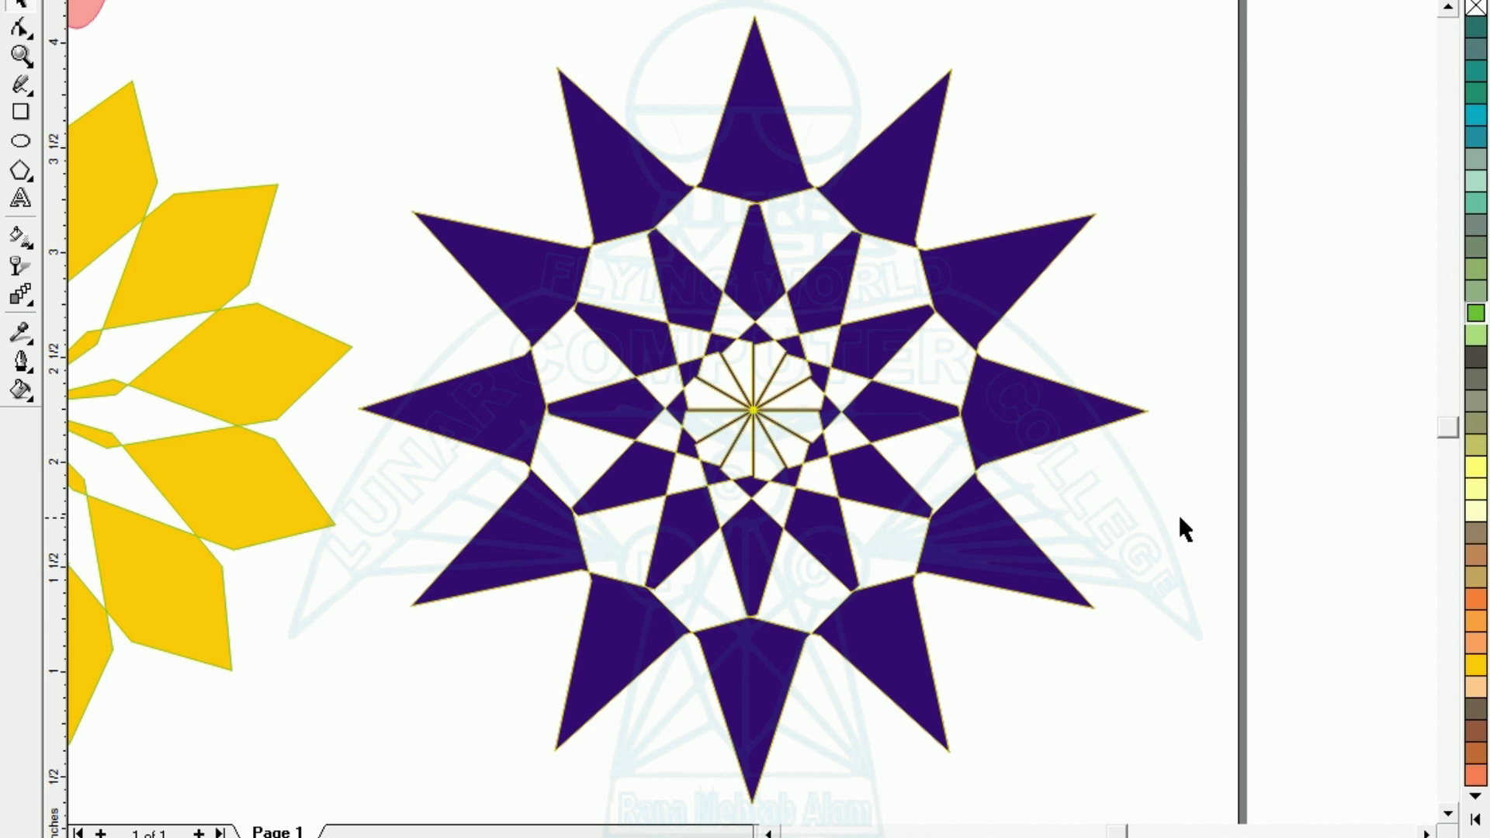
pyautogui.press('F3')
pyautogui.press('F4')
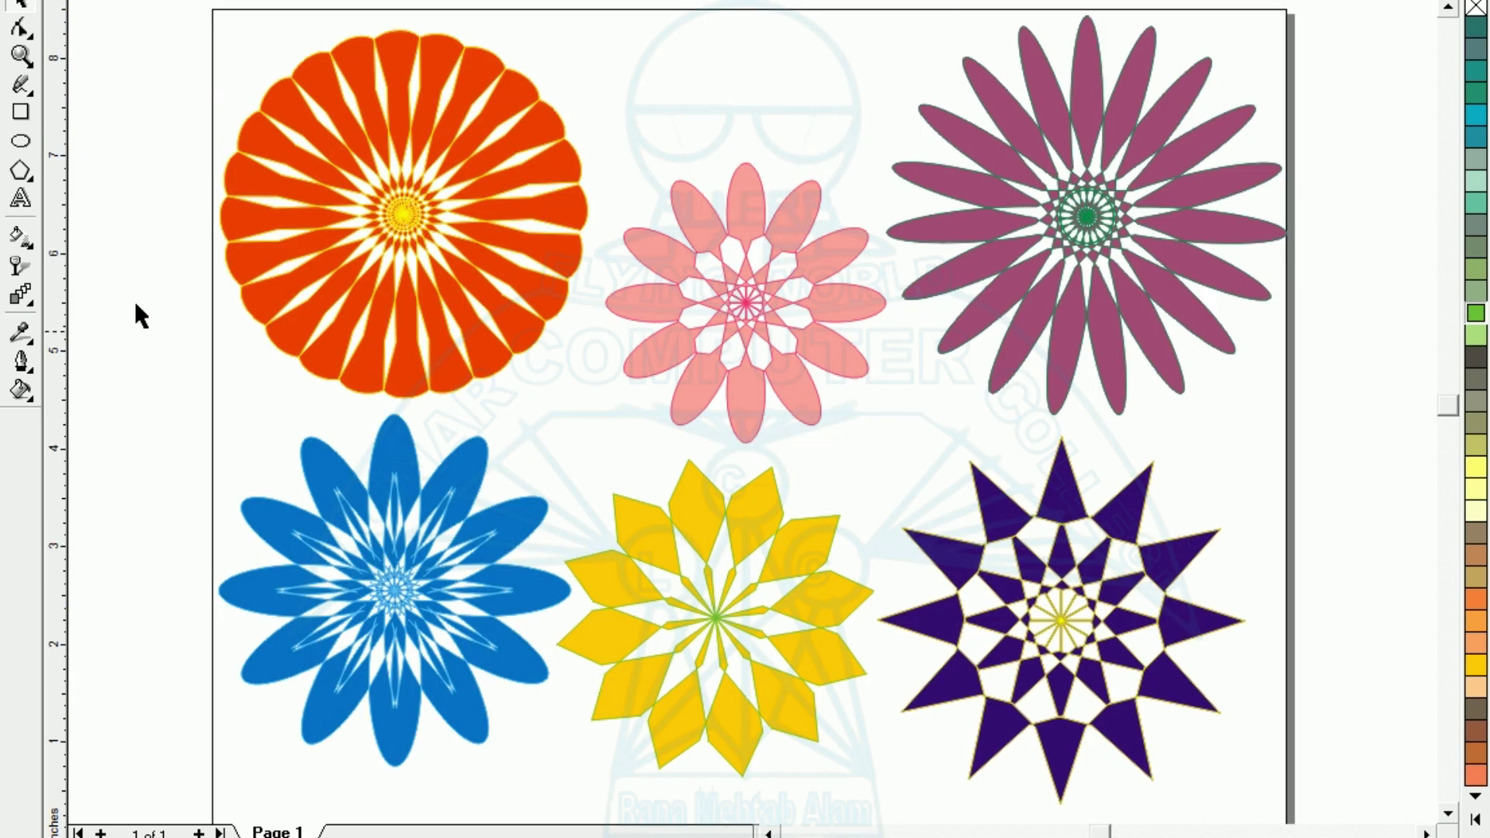
# - Examine the orange-red and pink flower designs of the upper row at close zoom
pyautogui.click(434, 227)
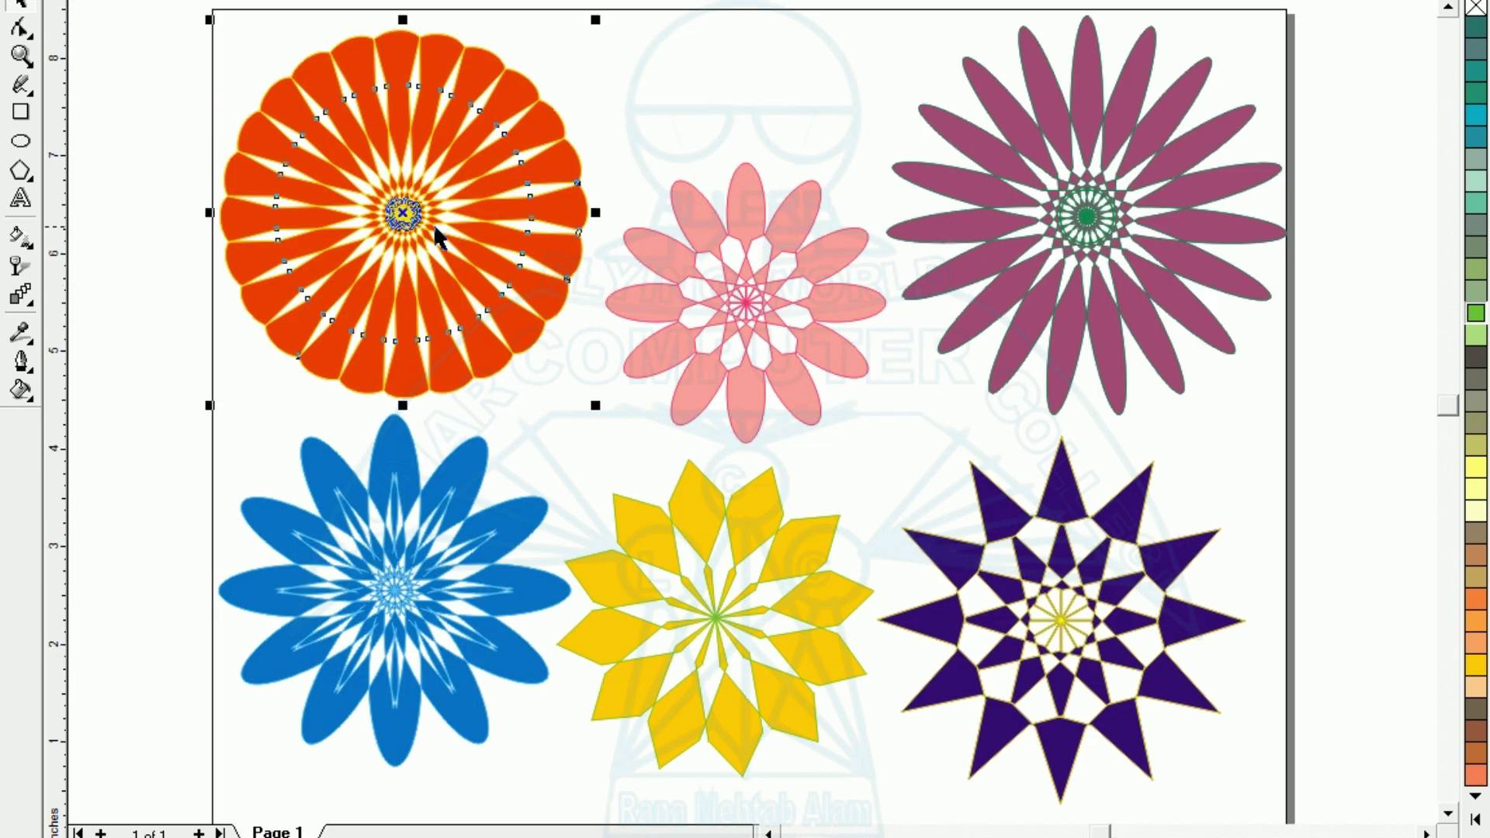
pyautogui.hotkey('shift', 'F2')
pyautogui.press('Escape')
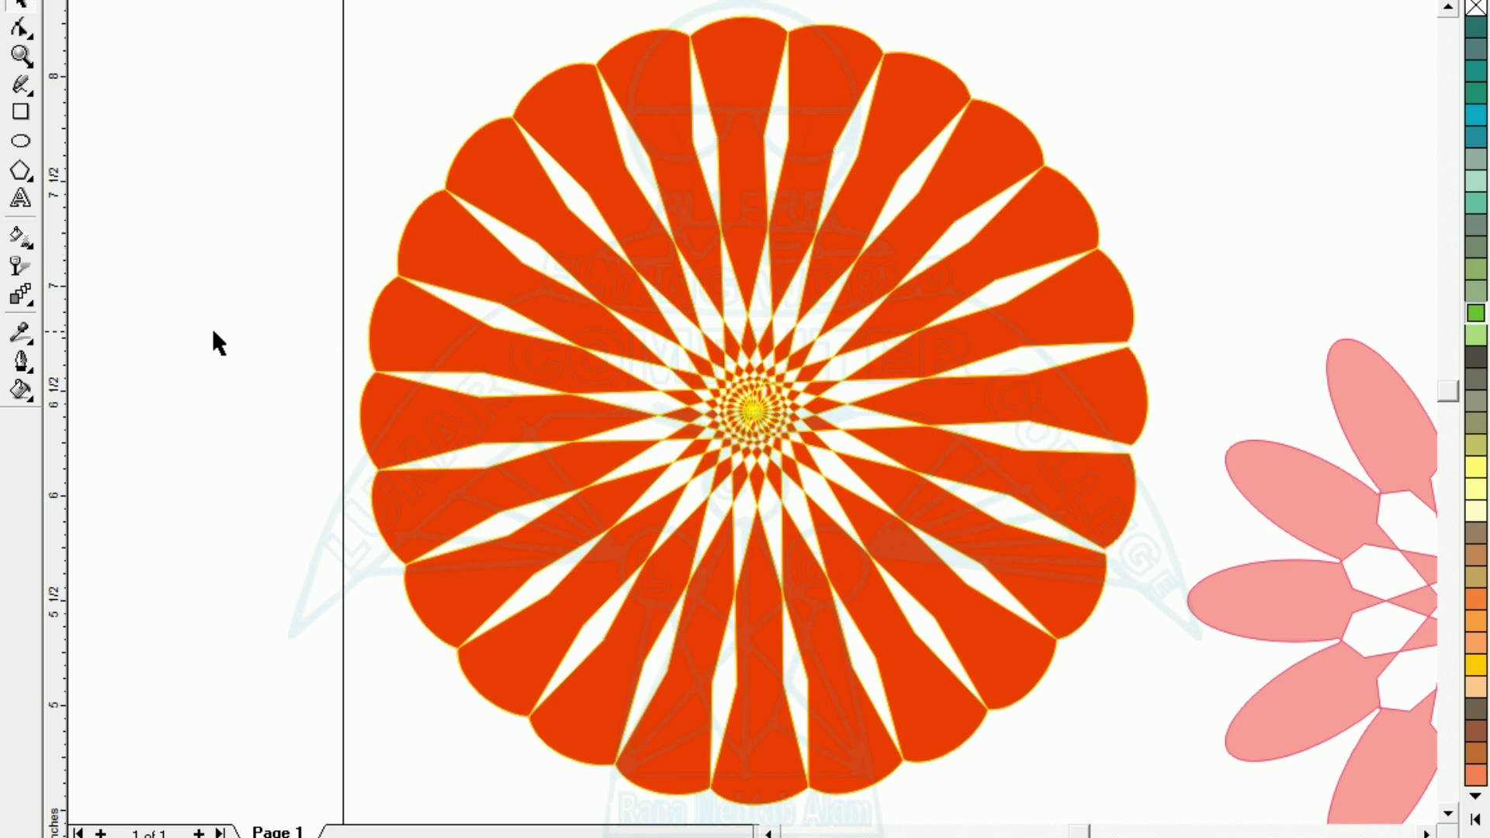
pyautogui.press('F3')
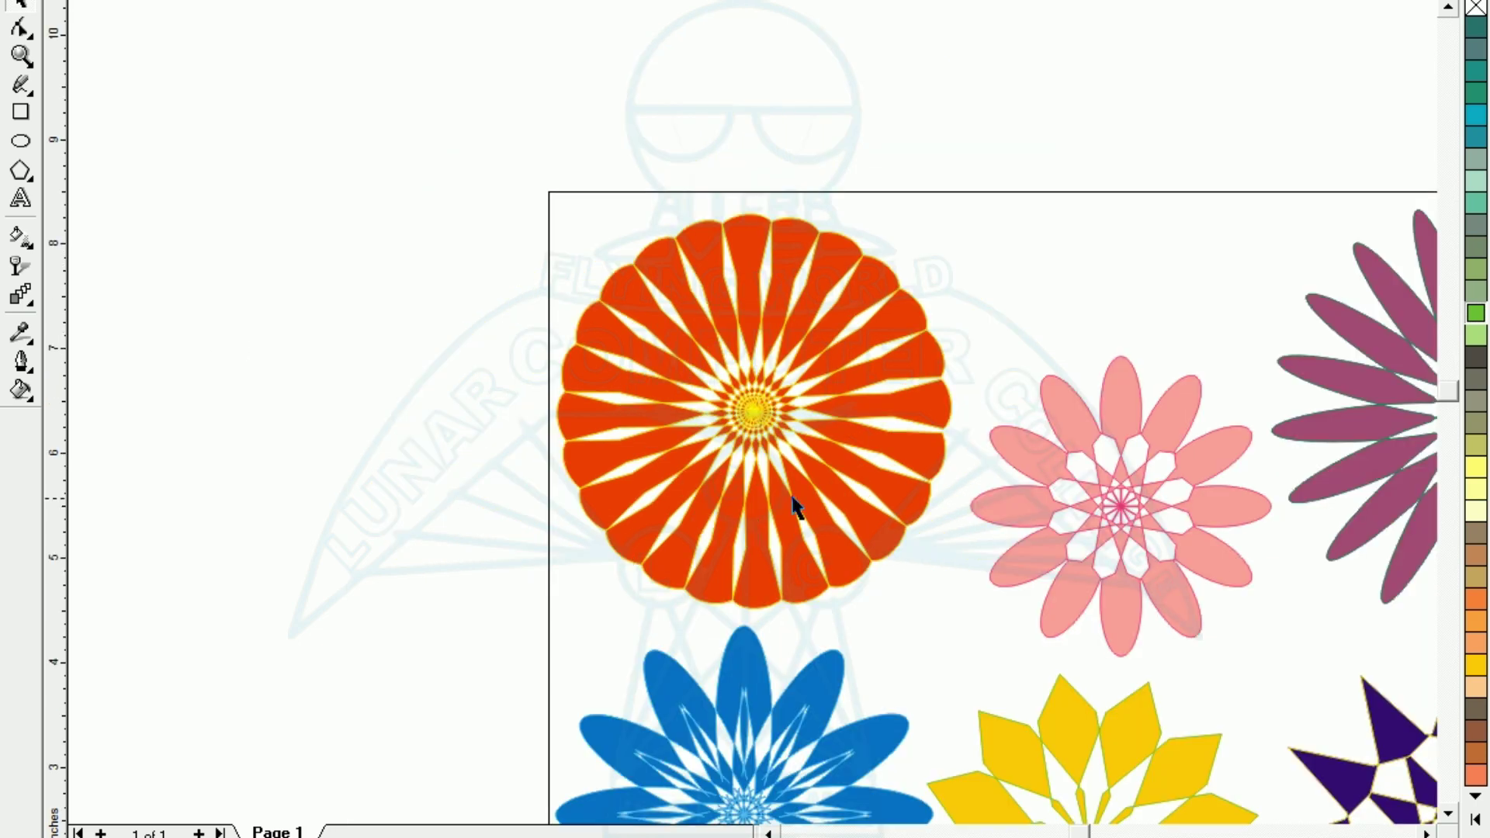
pyautogui.click(1228, 547)
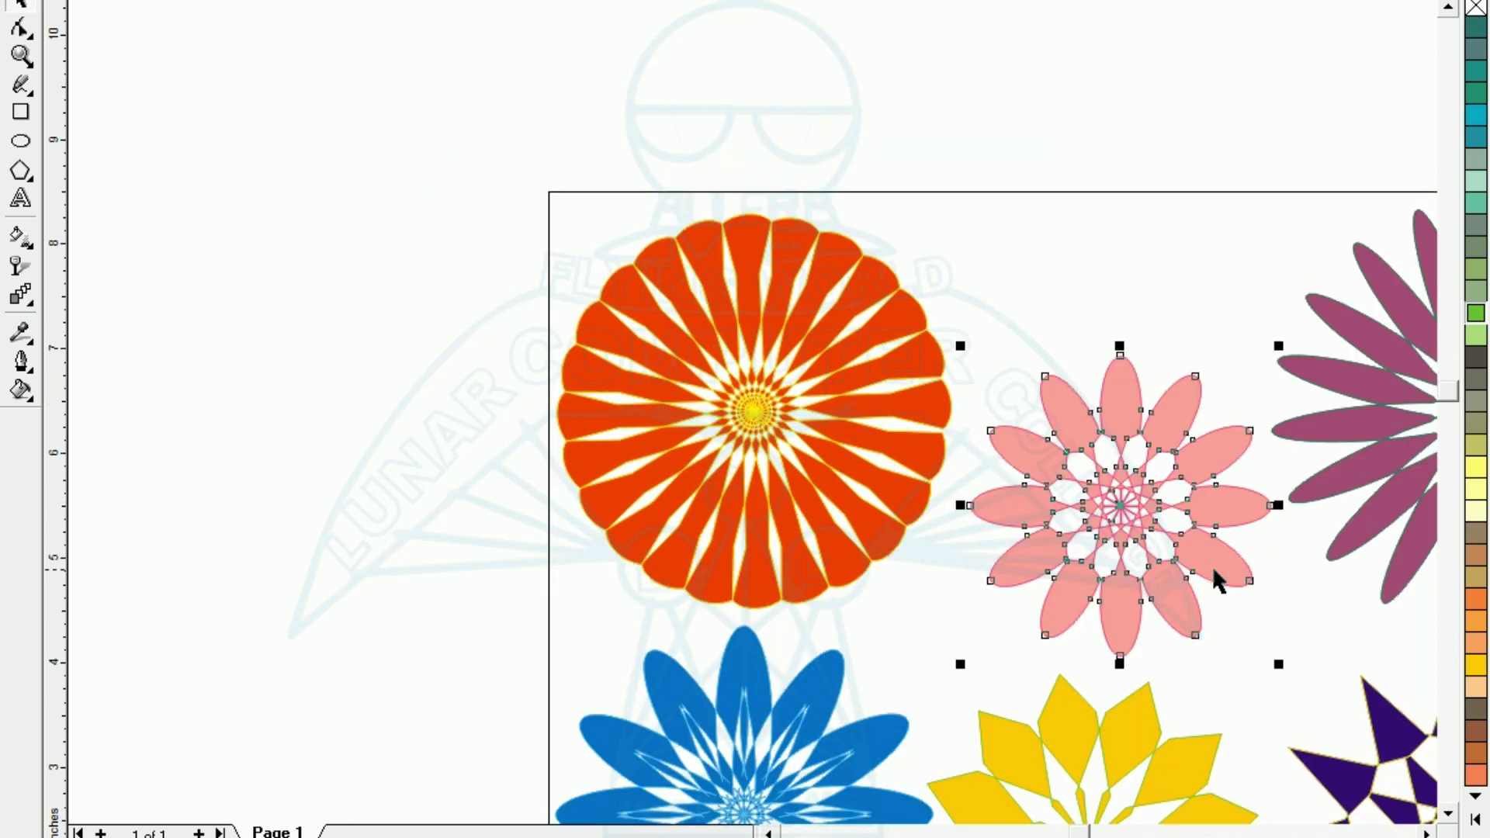
pyautogui.hotkey('shift', 'F2')
pyautogui.press('Escape')
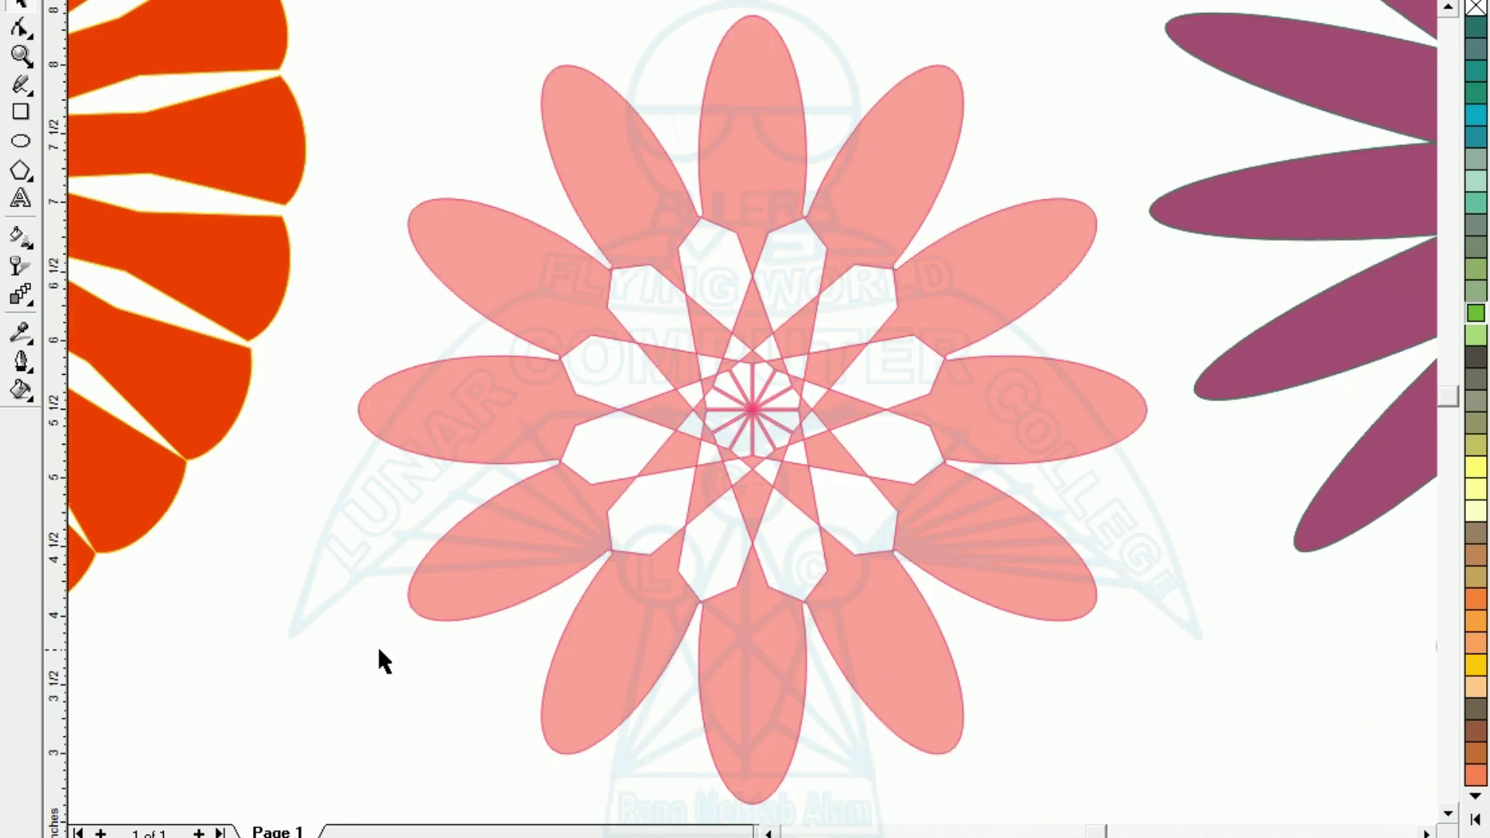
pyautogui.press('F3')
pyautogui.press('F3')
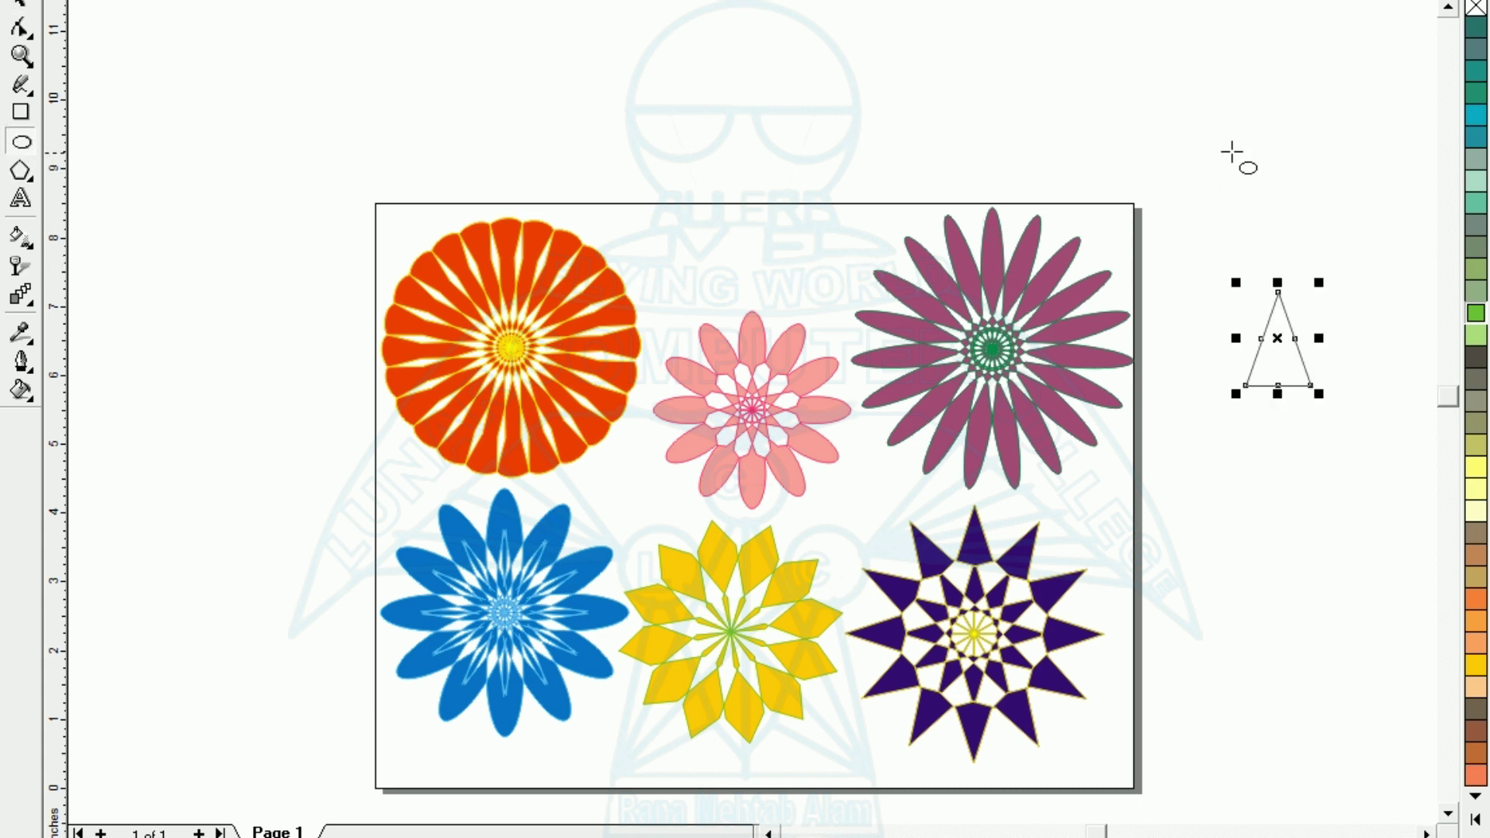
# - Draw a tall ellipse overlapping the upper part of the triangle beside the page and narrow it symmetrically about its centre
pyautogui.moveTo(1234, 150)
pyautogui.mouseDown()
pyautogui.moveTo(1288, 345)
pyautogui.moveTo(1321, 353)
pyautogui.mouseUp()
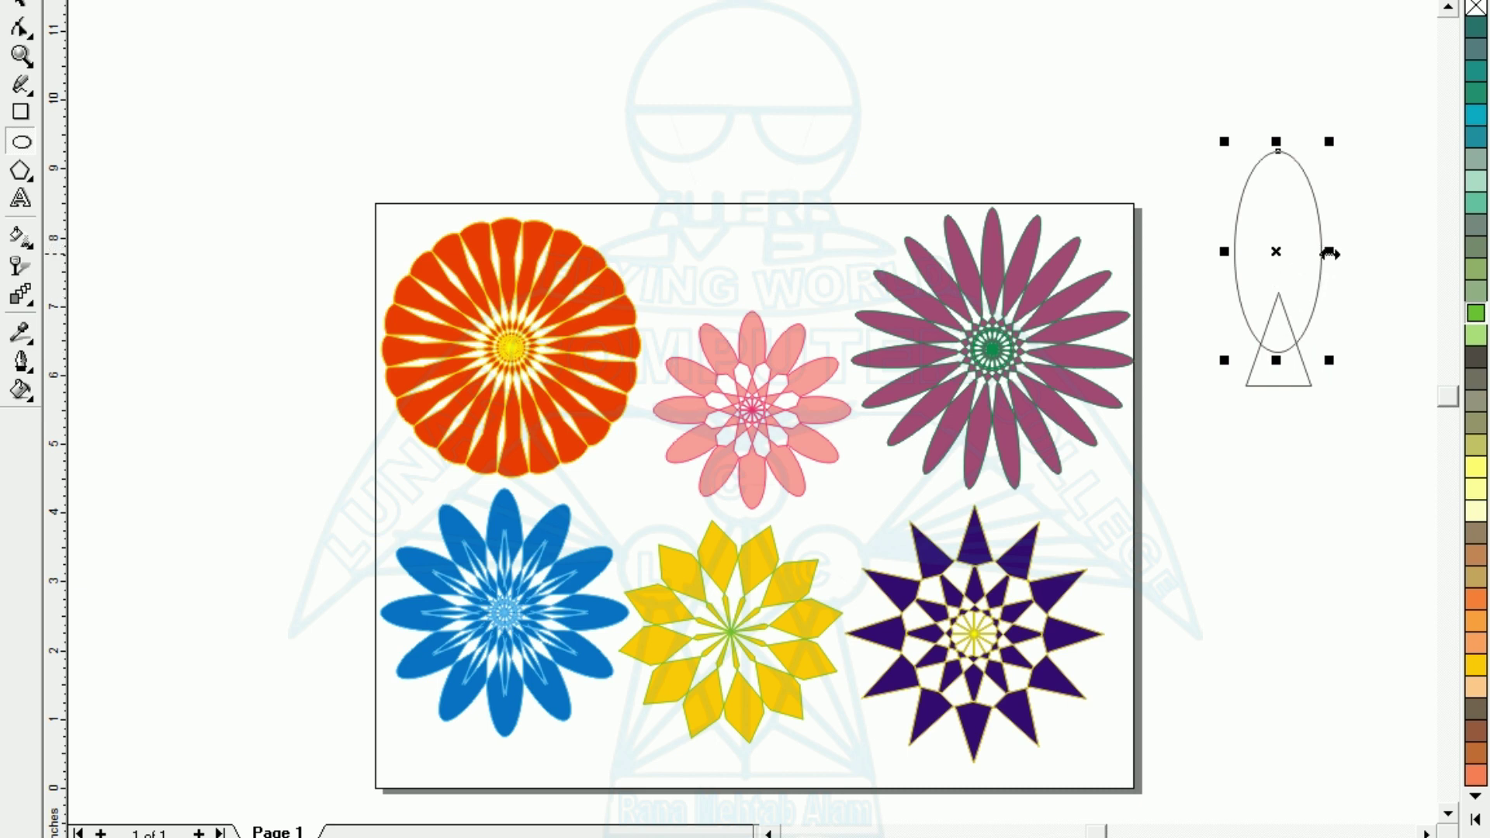
pyautogui.moveTo(1328, 251); pyautogui.dragTo(1312, 254)
pyautogui.click(17, 6)
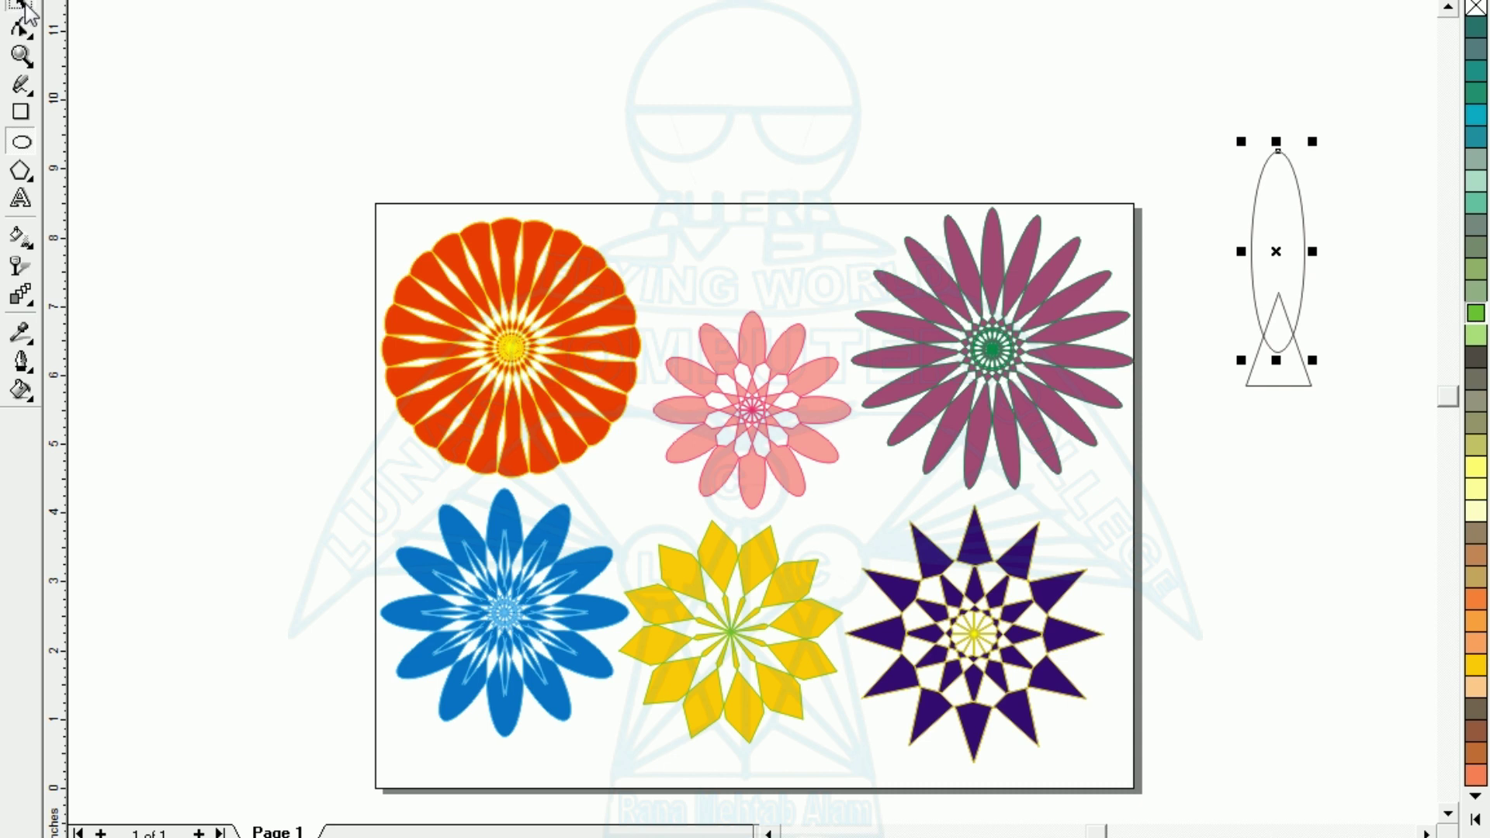
# - Narrow the triangle symmetrically about its centre, and slim the ellipse a little more the same way
pyautogui.click(1232, 312)
pyautogui.click(1278, 384)
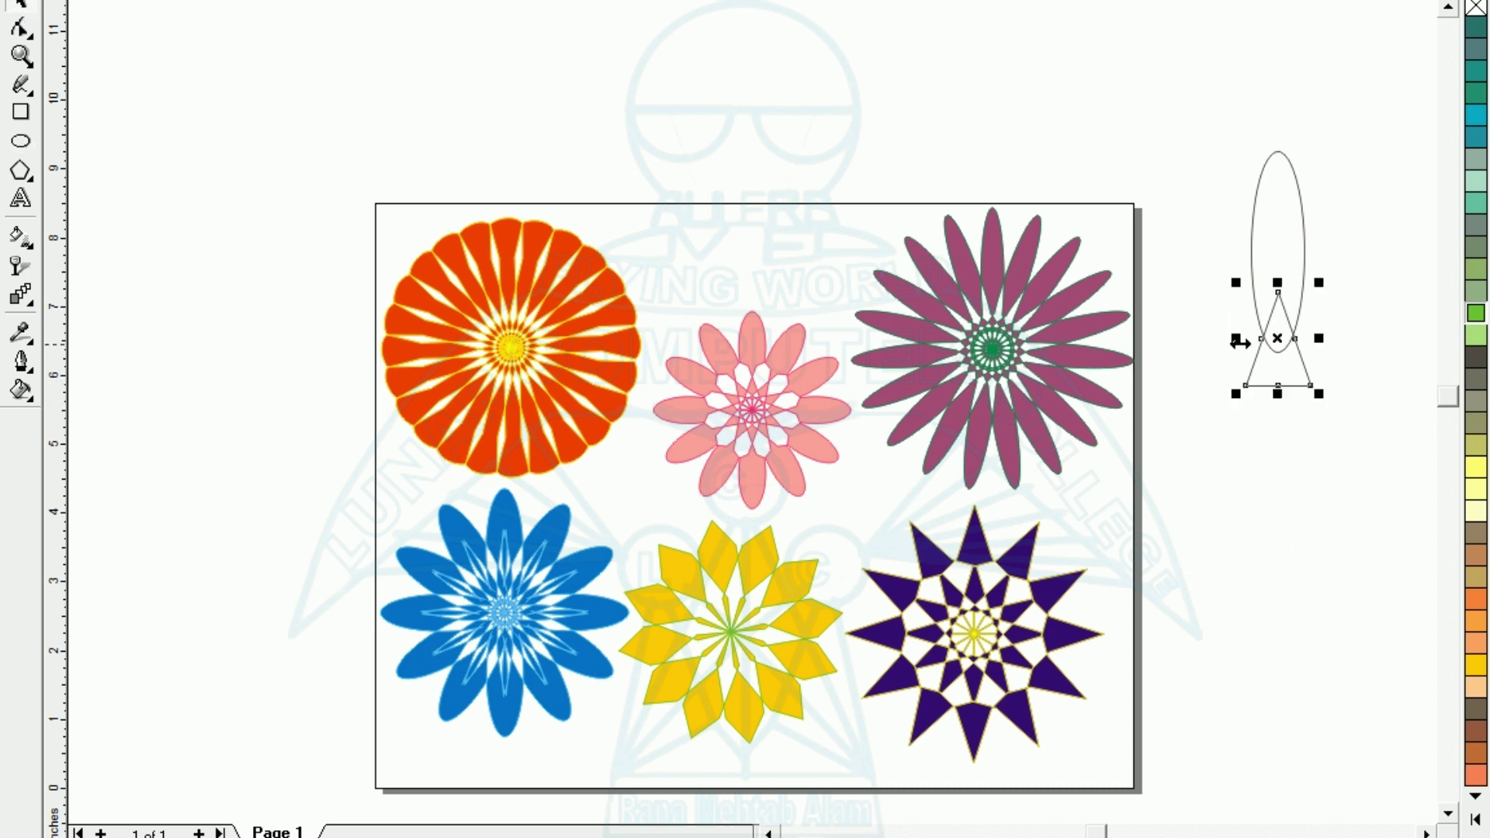
pyautogui.moveTo(1235, 338); pyautogui.dragTo(1250, 336)
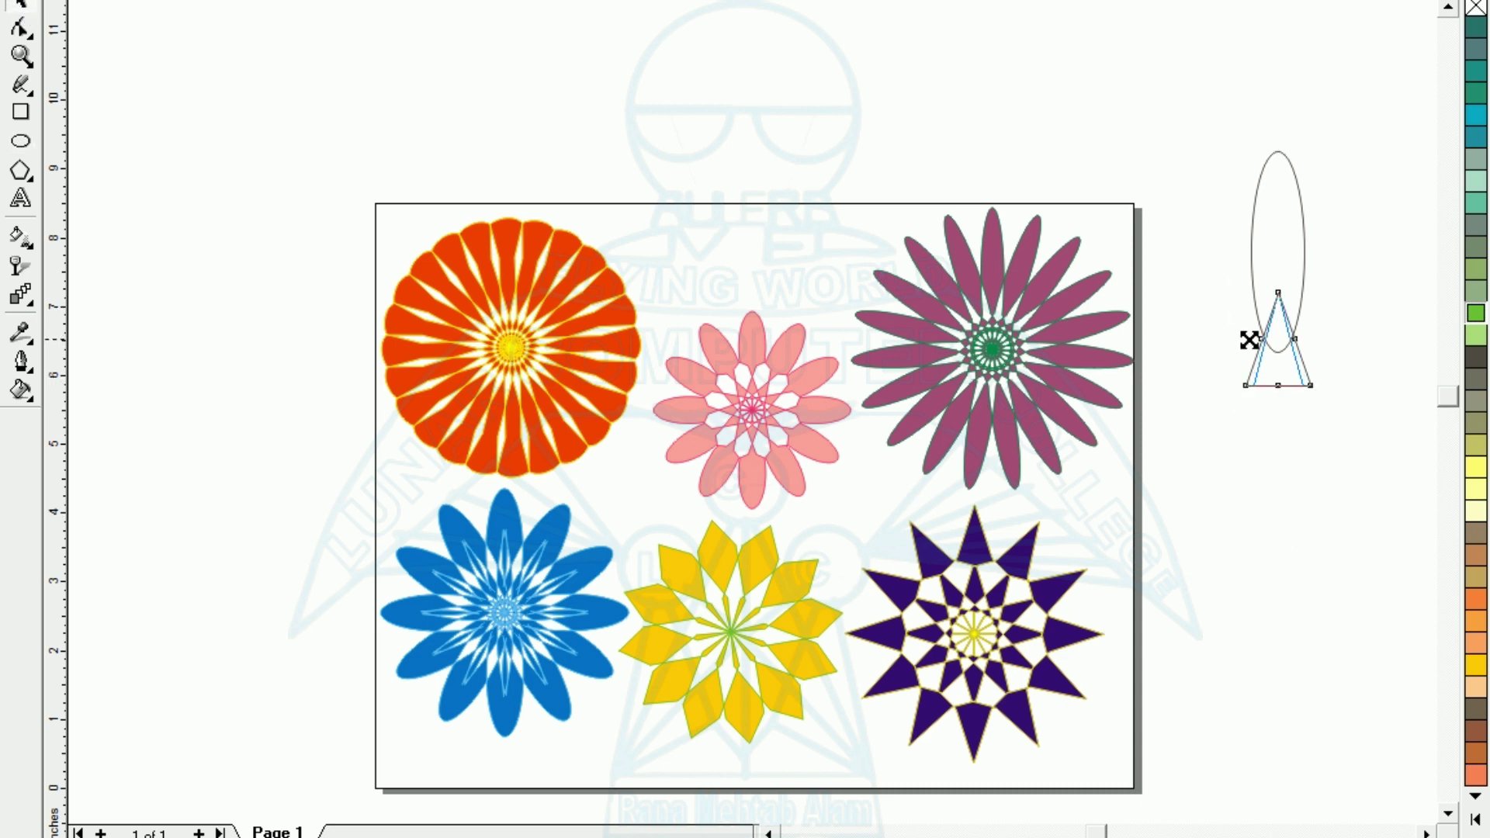
pyautogui.click(1202, 268)
pyautogui.click(1246, 233)
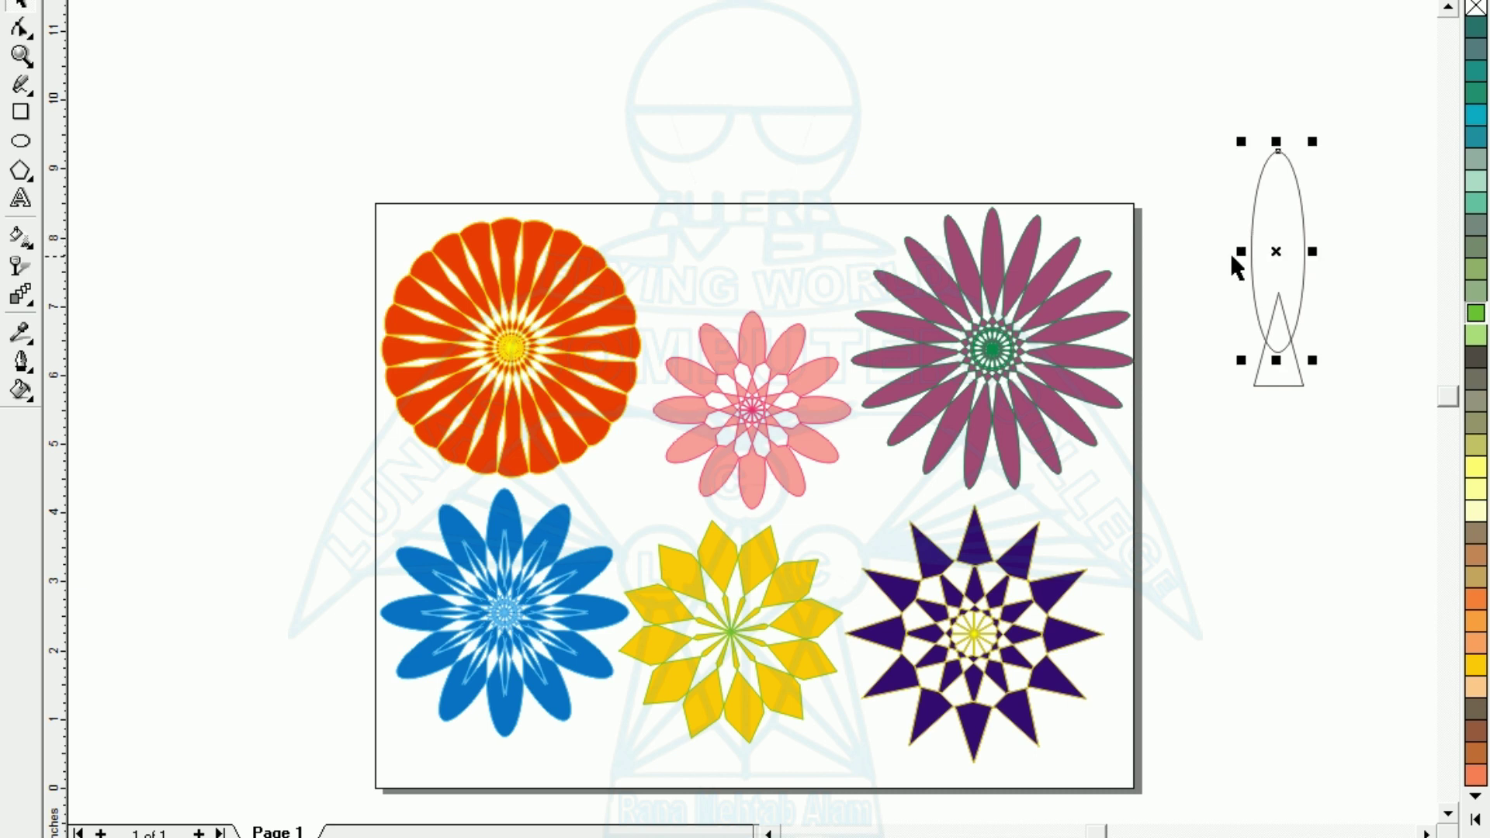
pyautogui.moveTo(1238, 252); pyautogui.dragTo(1255, 249)
pyautogui.click(1203, 117)
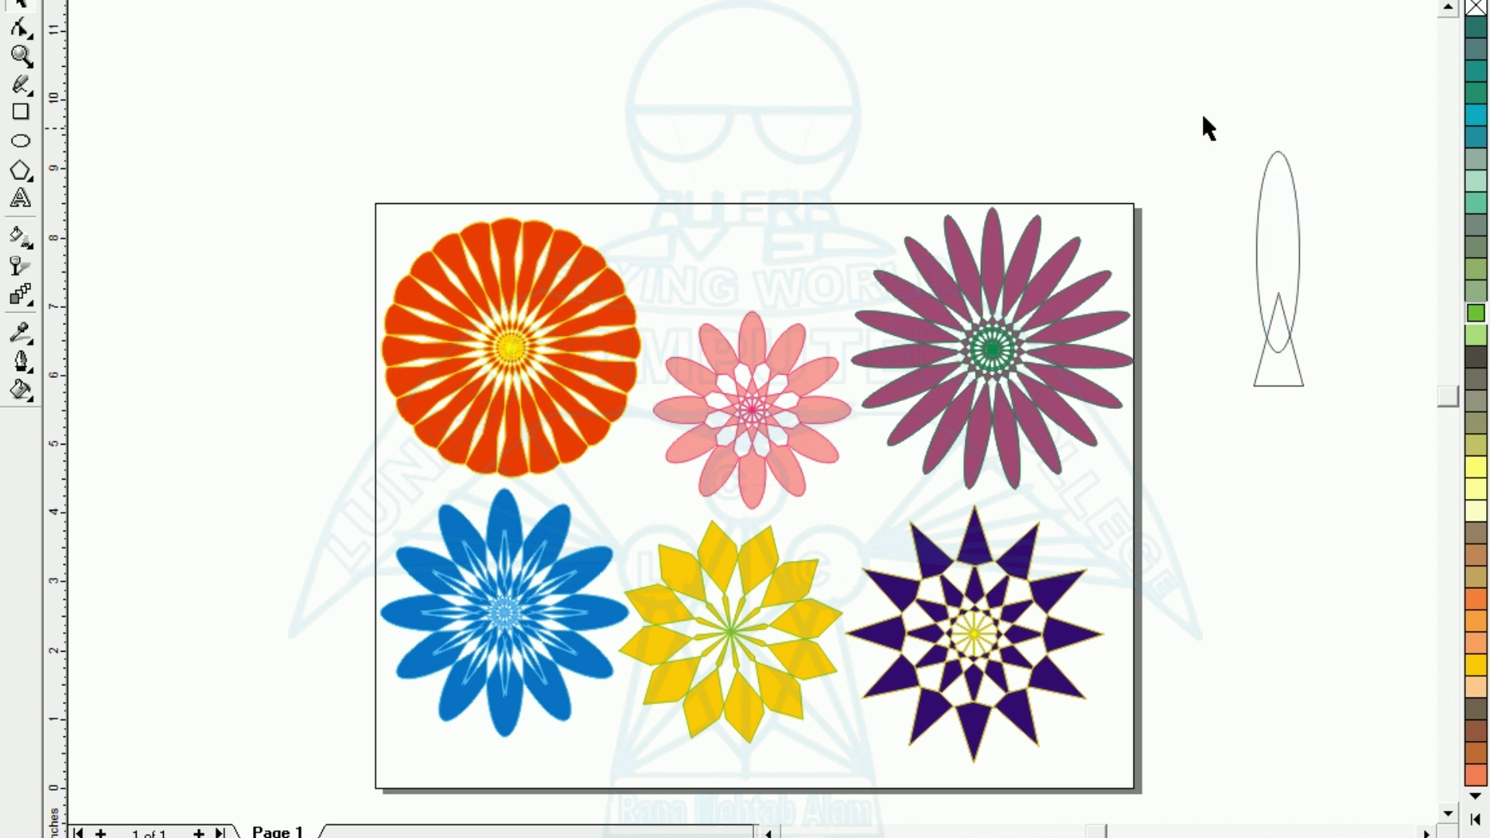
# - Select the ellipse and triangle together and weld them into a single petal outline
pyautogui.moveTo(1203, 178); pyautogui.dragTo(1392, 460)
pyautogui.click(581, 0)
pyautogui.click(1283, 479)
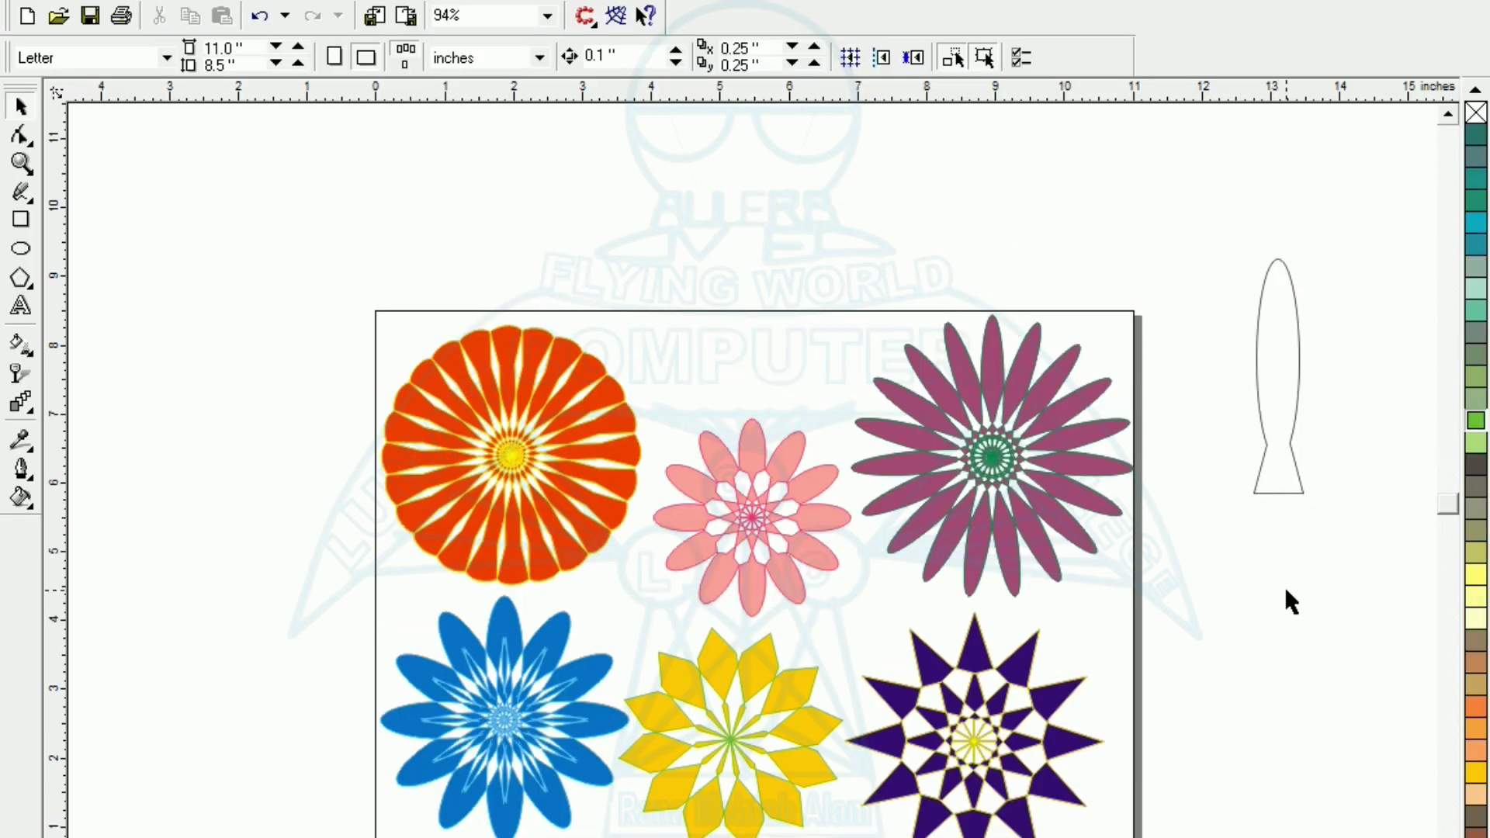
# - Move the welded petal's rotation centre to the midpoint of its base edge
pyautogui.click(1278, 496)
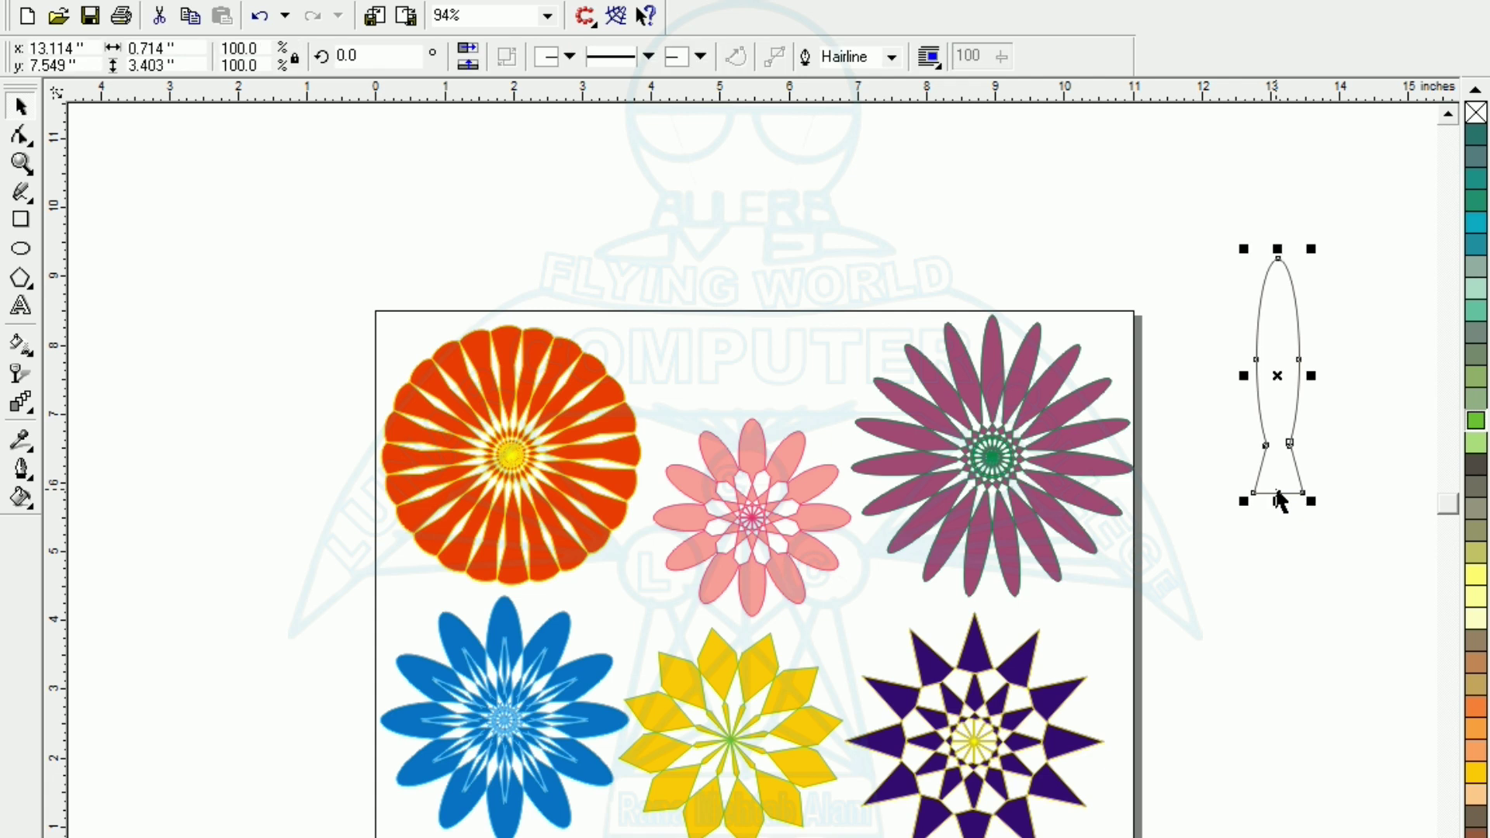
pyautogui.click(1278, 380)
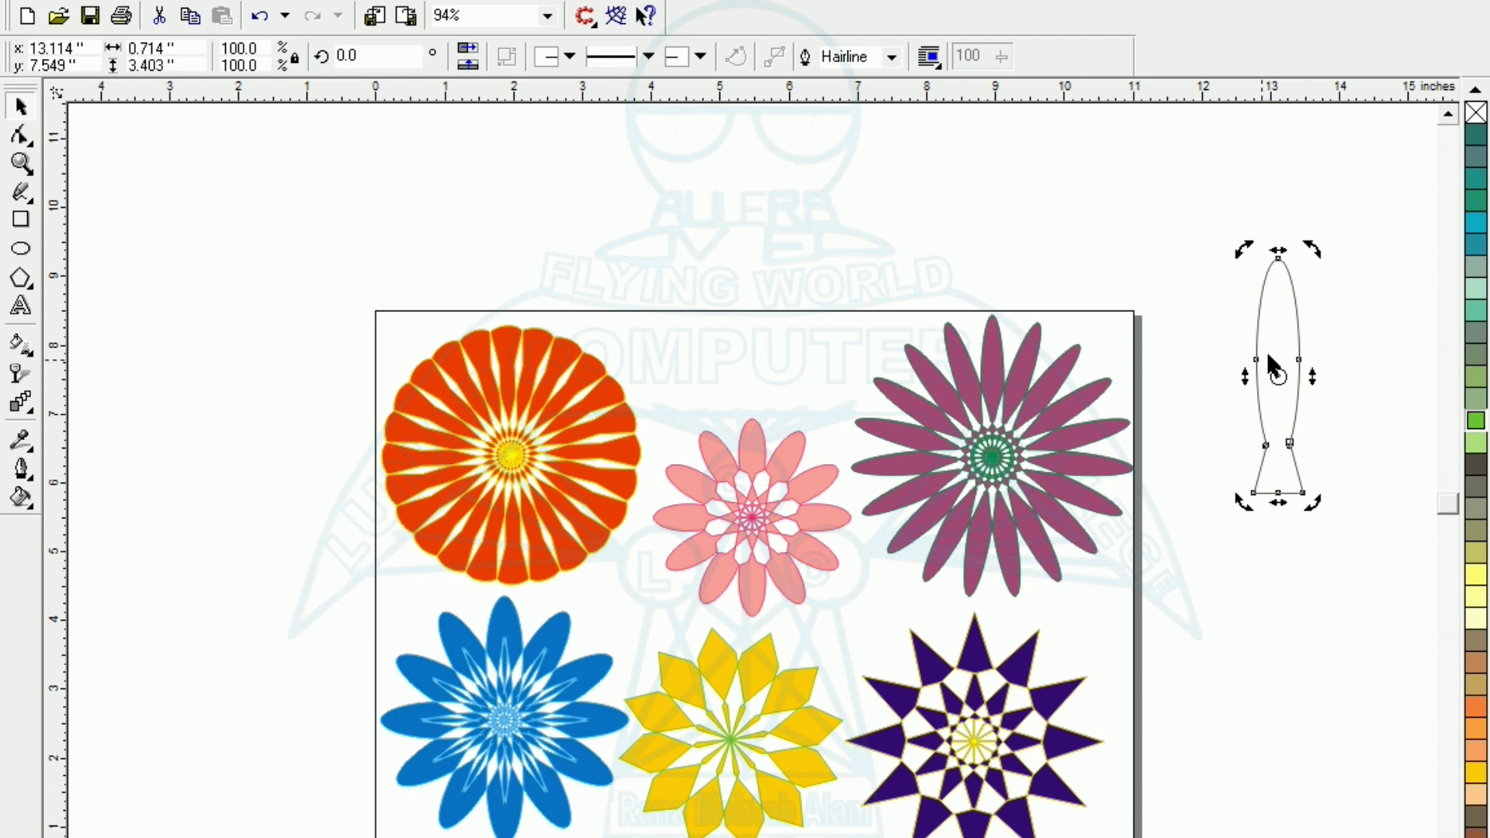
pyautogui.click(1347, 405)
pyautogui.click(1286, 382)
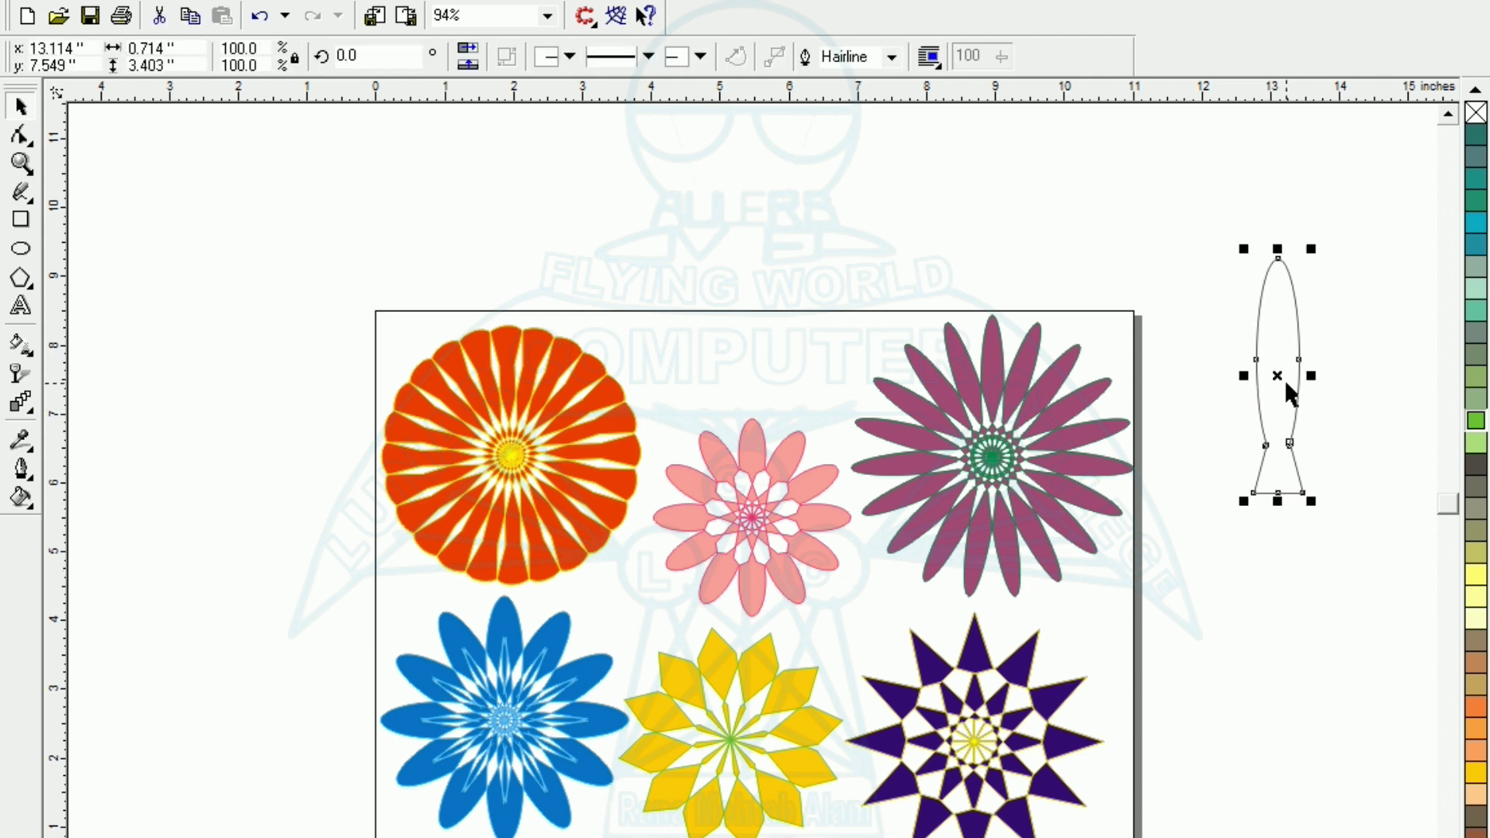
pyautogui.hotkey('shift', 'F2')
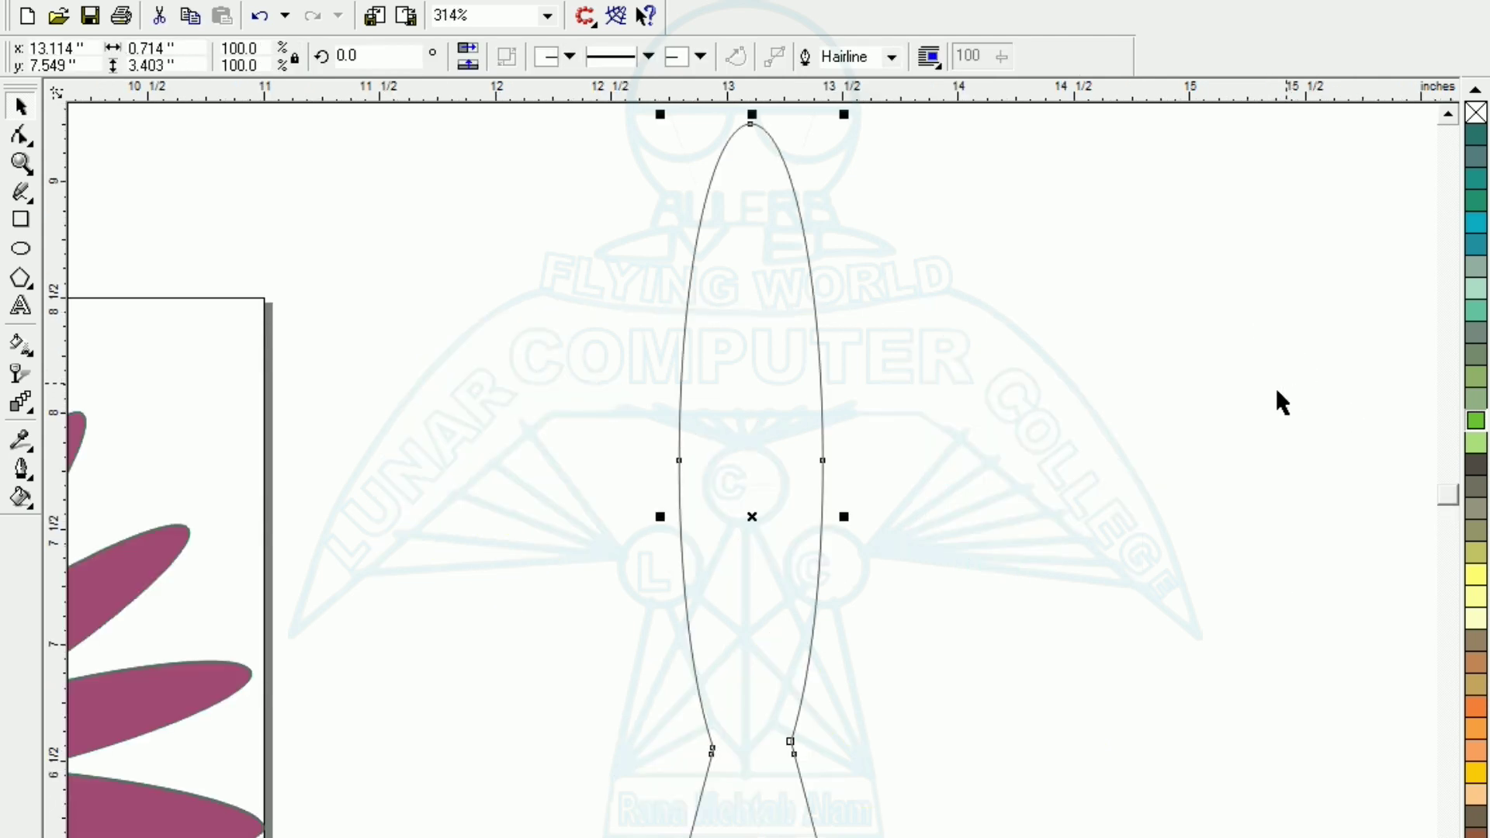
pyautogui.click(754, 517)
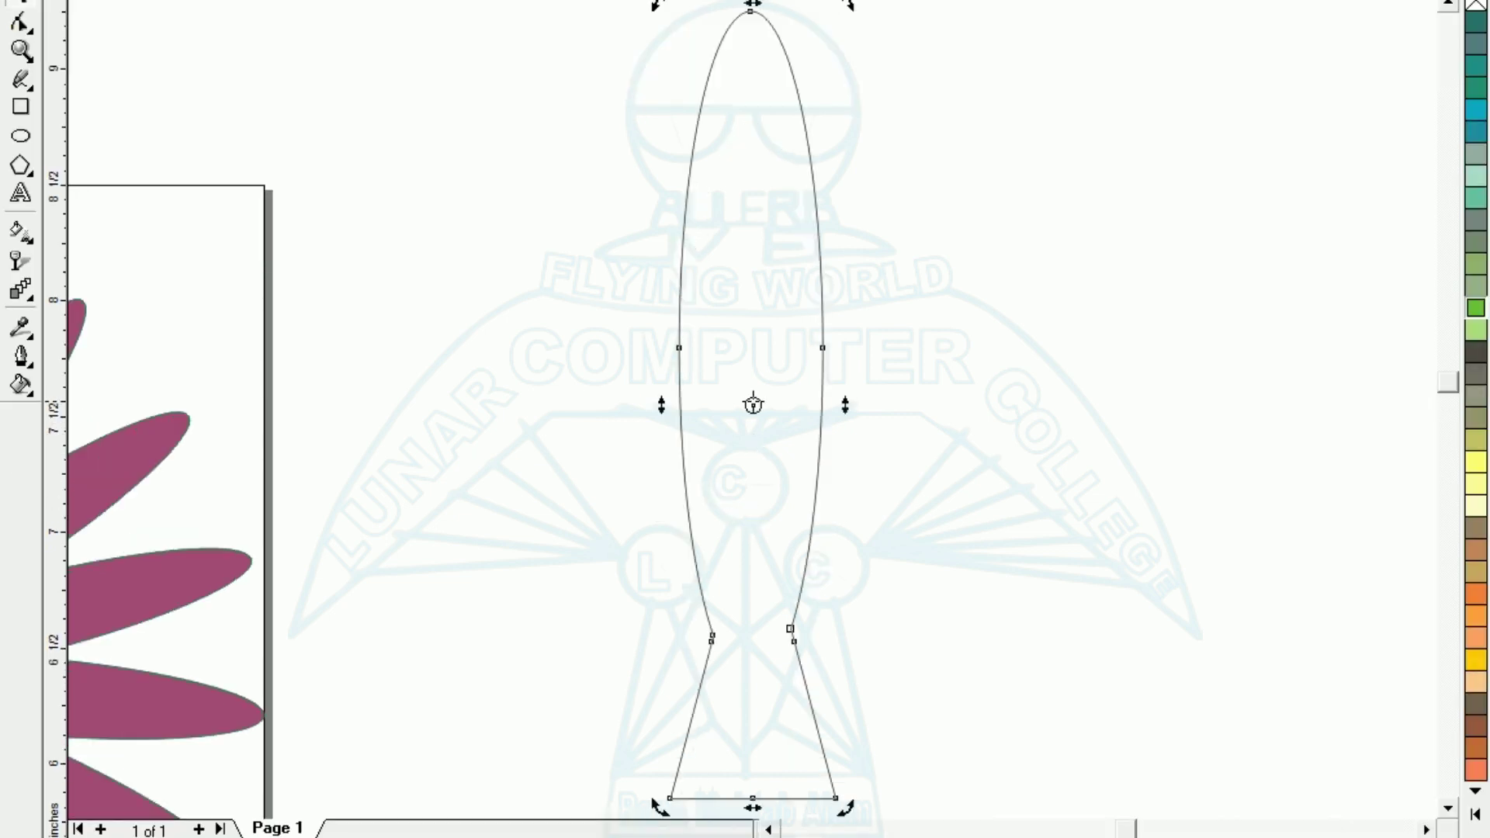
pyautogui.moveTo(753, 405); pyautogui.dragTo(753, 799)
pyautogui.press('F3')
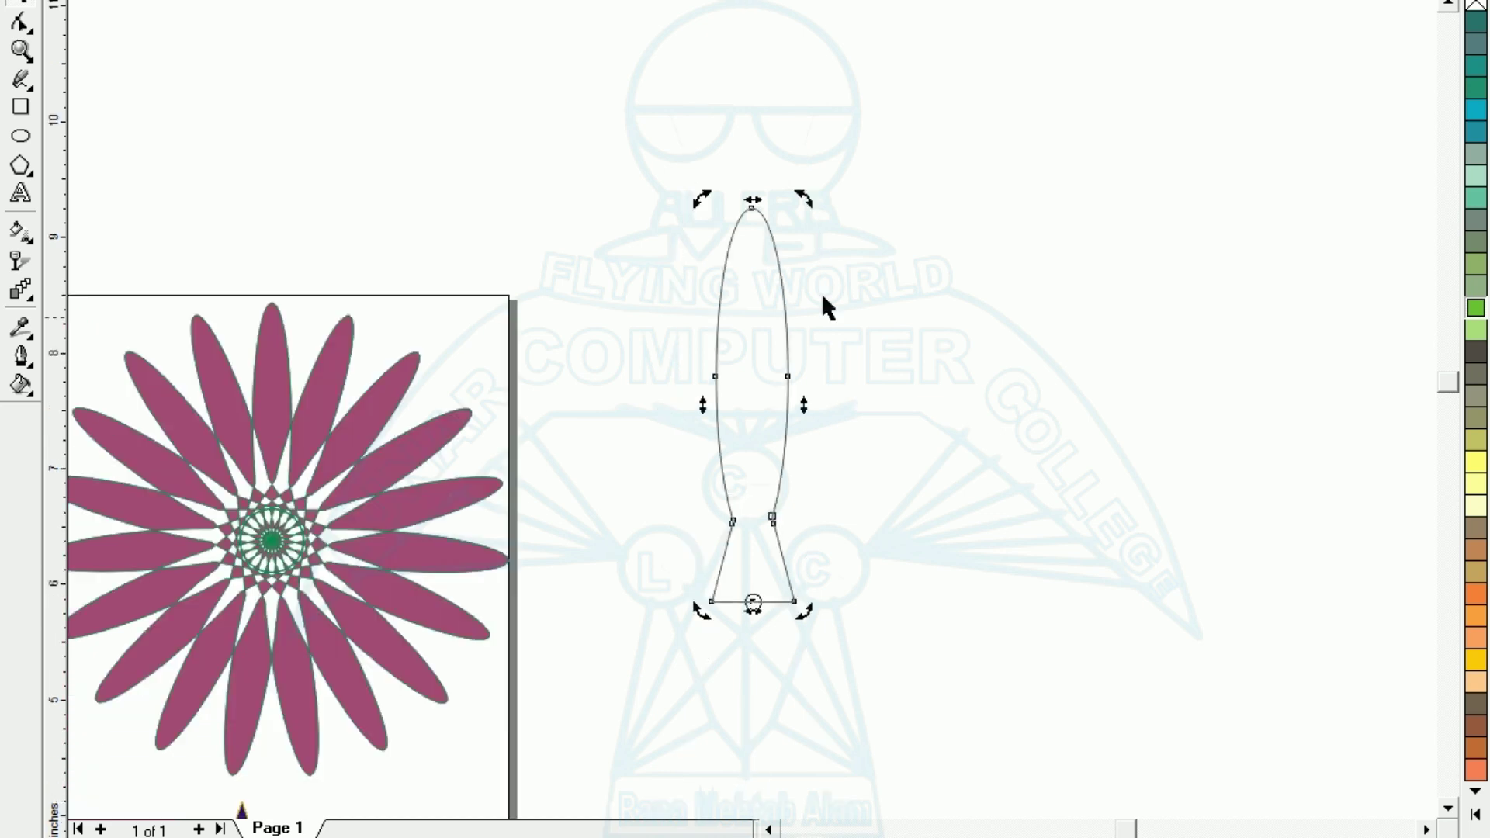
# - Create a copy of the petal rotated about 15° clockwise around its base and repeat it until the petals complete a full circle
pyautogui.moveTo(804, 198); pyautogui.dragTo(911, 288)
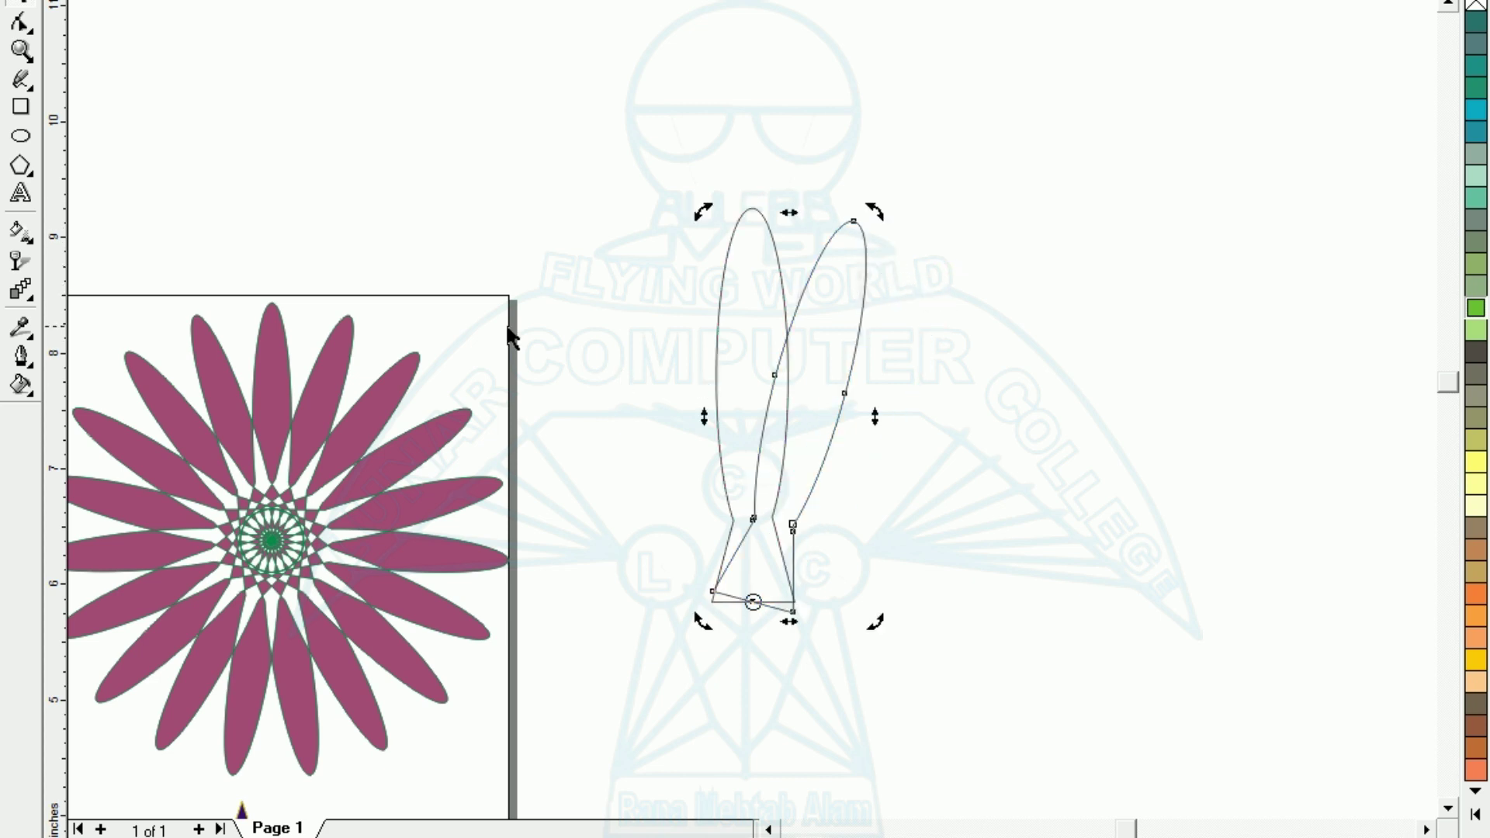
pyautogui.hotkey('ctrl', 'r')
pyautogui.hotkey('ctrl', 'r')
pyautogui.hotkey('ctrl', 'r')
pyautogui.hotkey('ctrl', 'r')
pyautogui.hotkey('ctrl', 'r')
pyautogui.hotkey('ctrl', 'r')
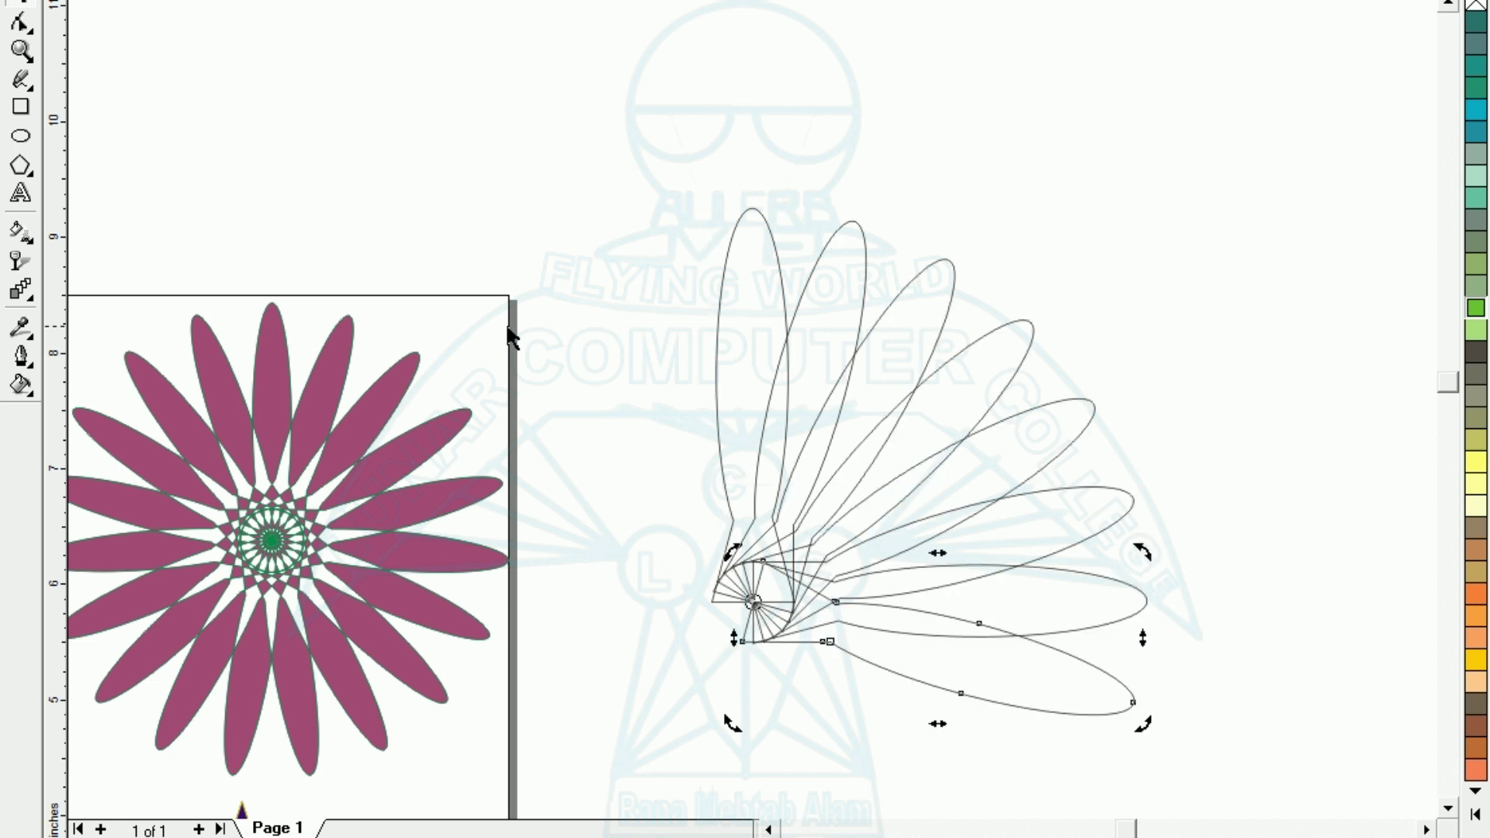
pyautogui.hotkey('ctrl', 'r')
pyautogui.hotkey('ctrl', 'r')
pyautogui.hotkey('ctrl', 'r')
pyautogui.hotkey('ctrl', 'r')
pyautogui.hotkey('ctrl', 'r')
pyautogui.hotkey('ctrl', 'r')
pyautogui.hotkey('ctrl', 'r')
pyautogui.hotkey('ctrl', 'r')
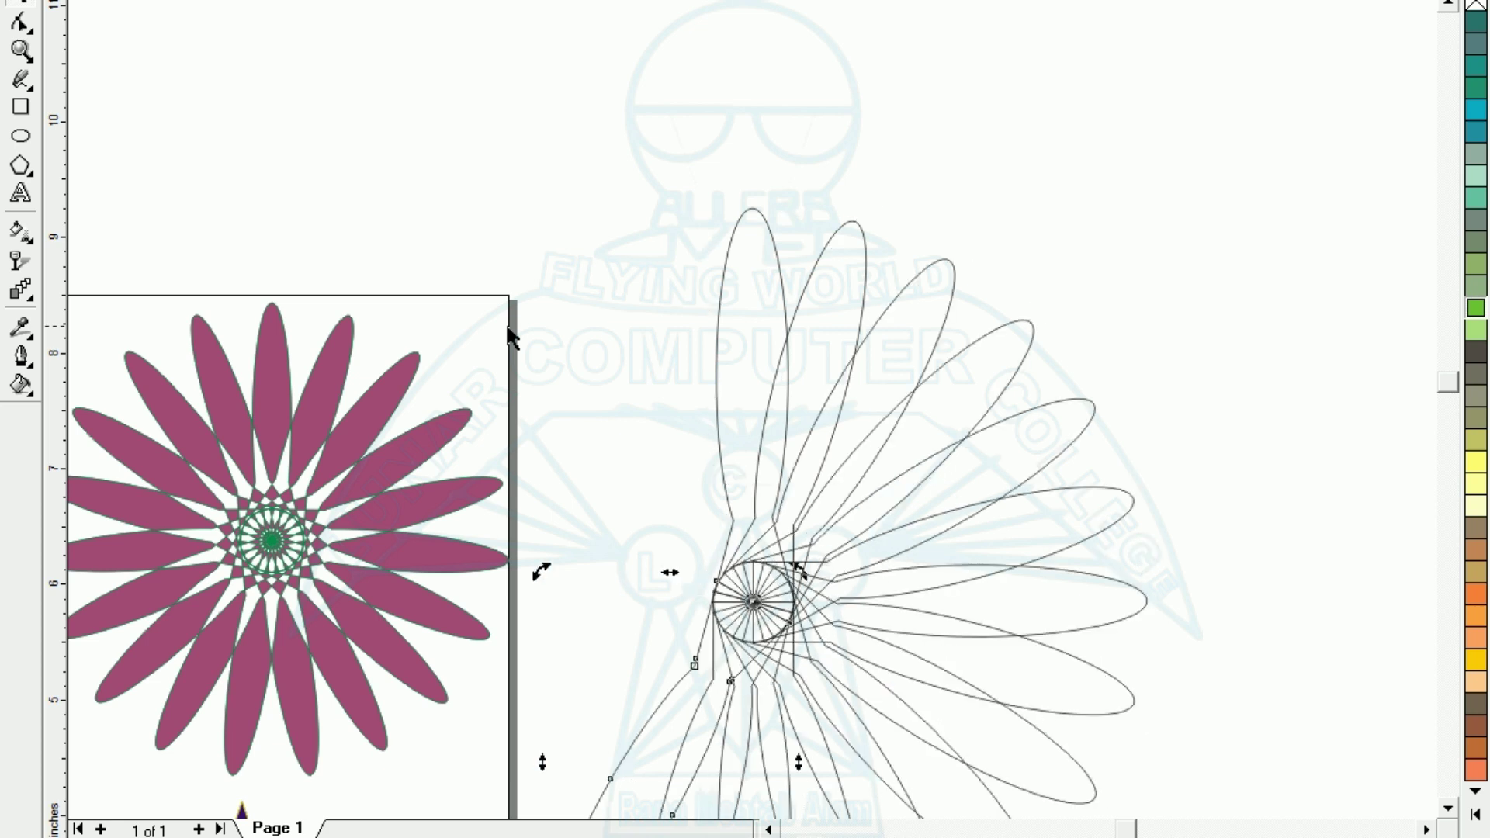
pyautogui.hotkey('ctrl', 'r')
pyautogui.hotkey('ctrl', 'r')
pyautogui.hotkey('ctrl', 'r')
pyautogui.hotkey('ctrl', 'r')
pyautogui.hotkey('ctrl', 'r')
pyautogui.hotkey('ctrl', 'r')
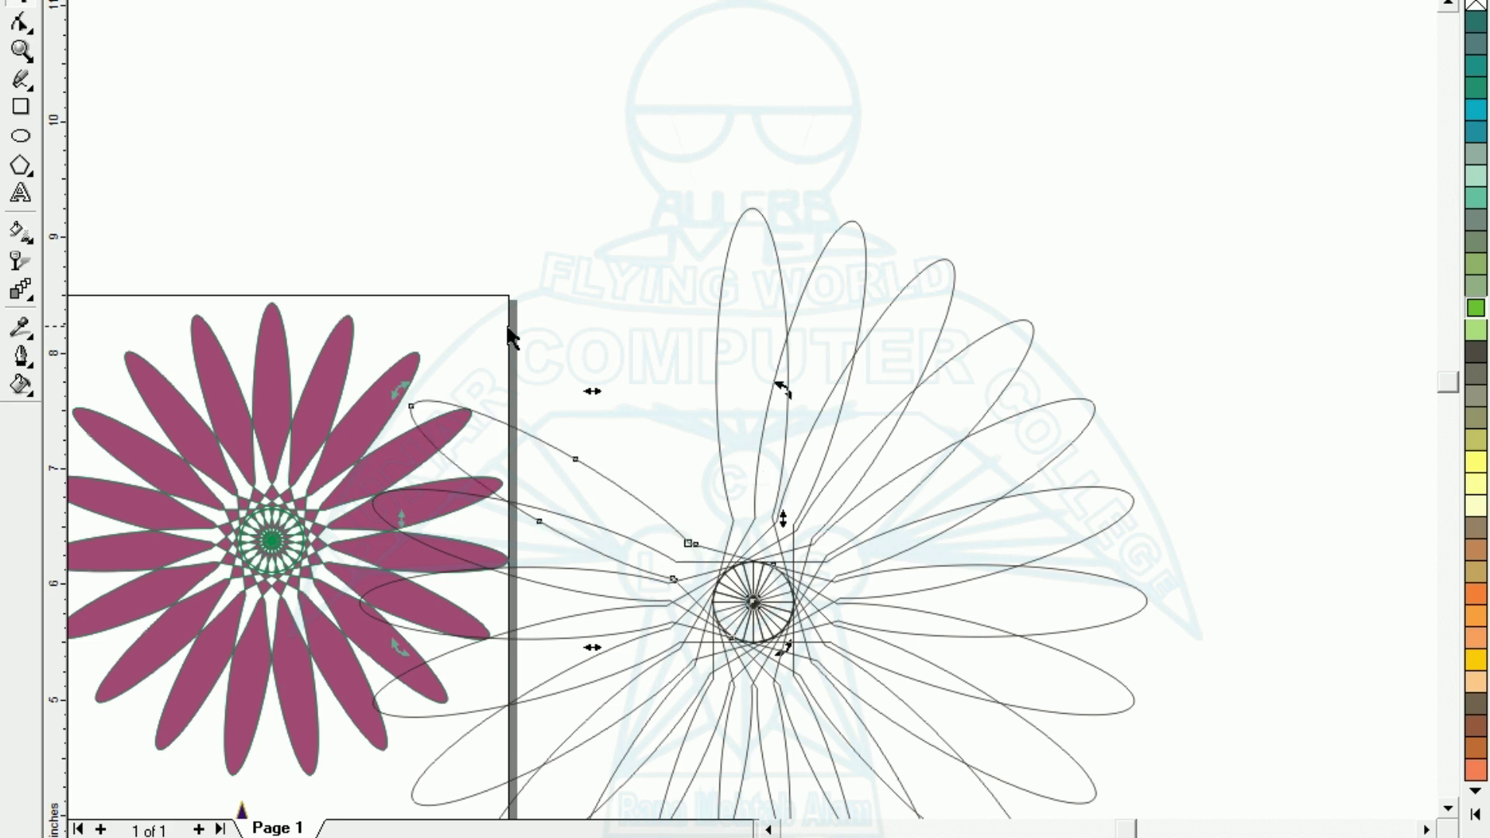
pyautogui.hotkey('ctrl', 'r')
pyautogui.hotkey('ctrl', 'r')
pyautogui.hotkey('ctrl', 'r')
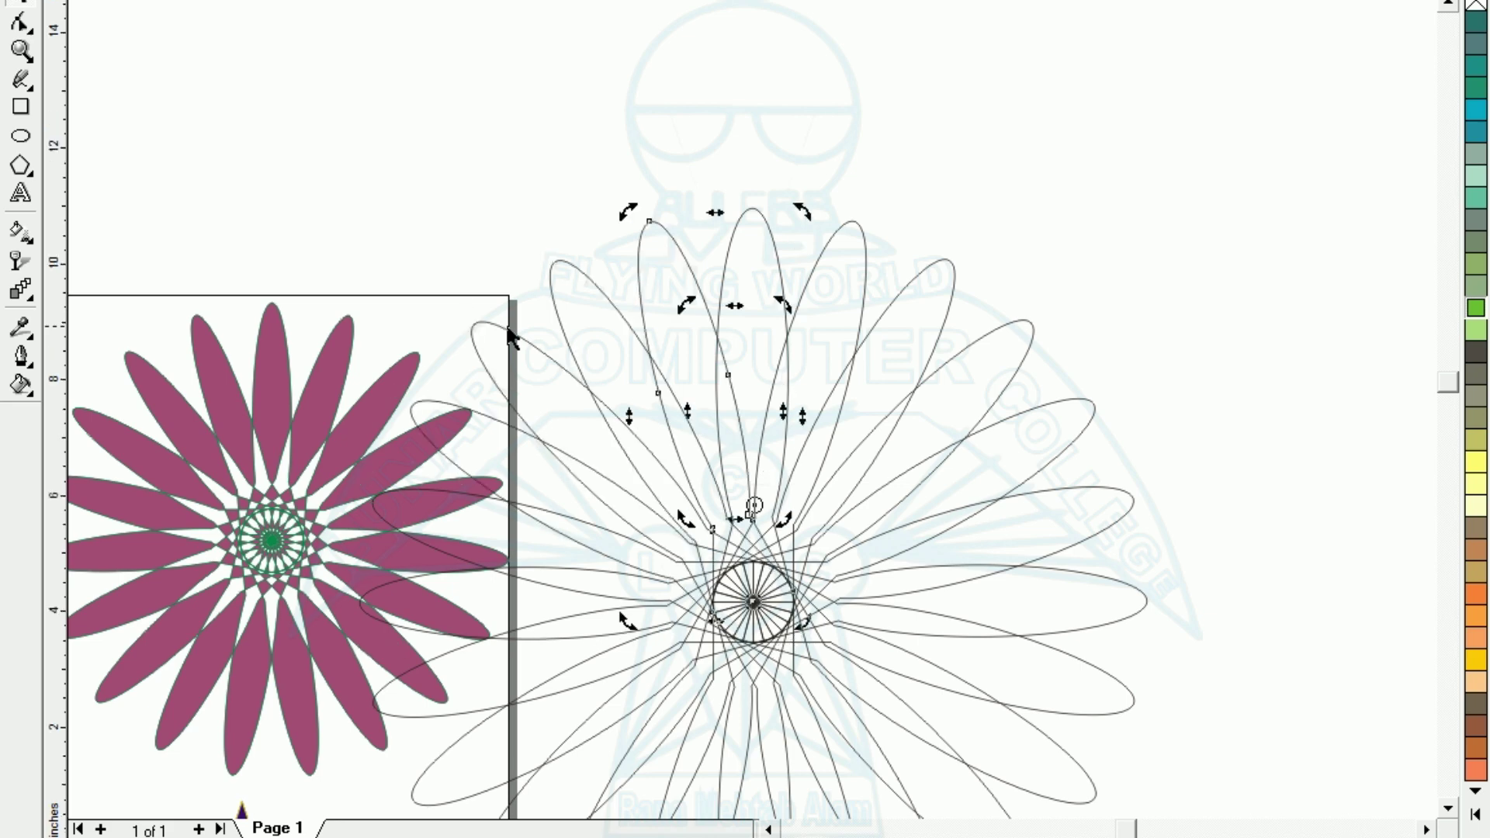
# - Select all the petals, move them farther away from the page and fill them with red-orange
pyautogui.press('F3')
pyautogui.click(1067, 434)
pyautogui.moveTo(1167, 214); pyautogui.dragTo(524, 735)
pyautogui.moveTo(739, 502); pyautogui.dragTo(925, 515)
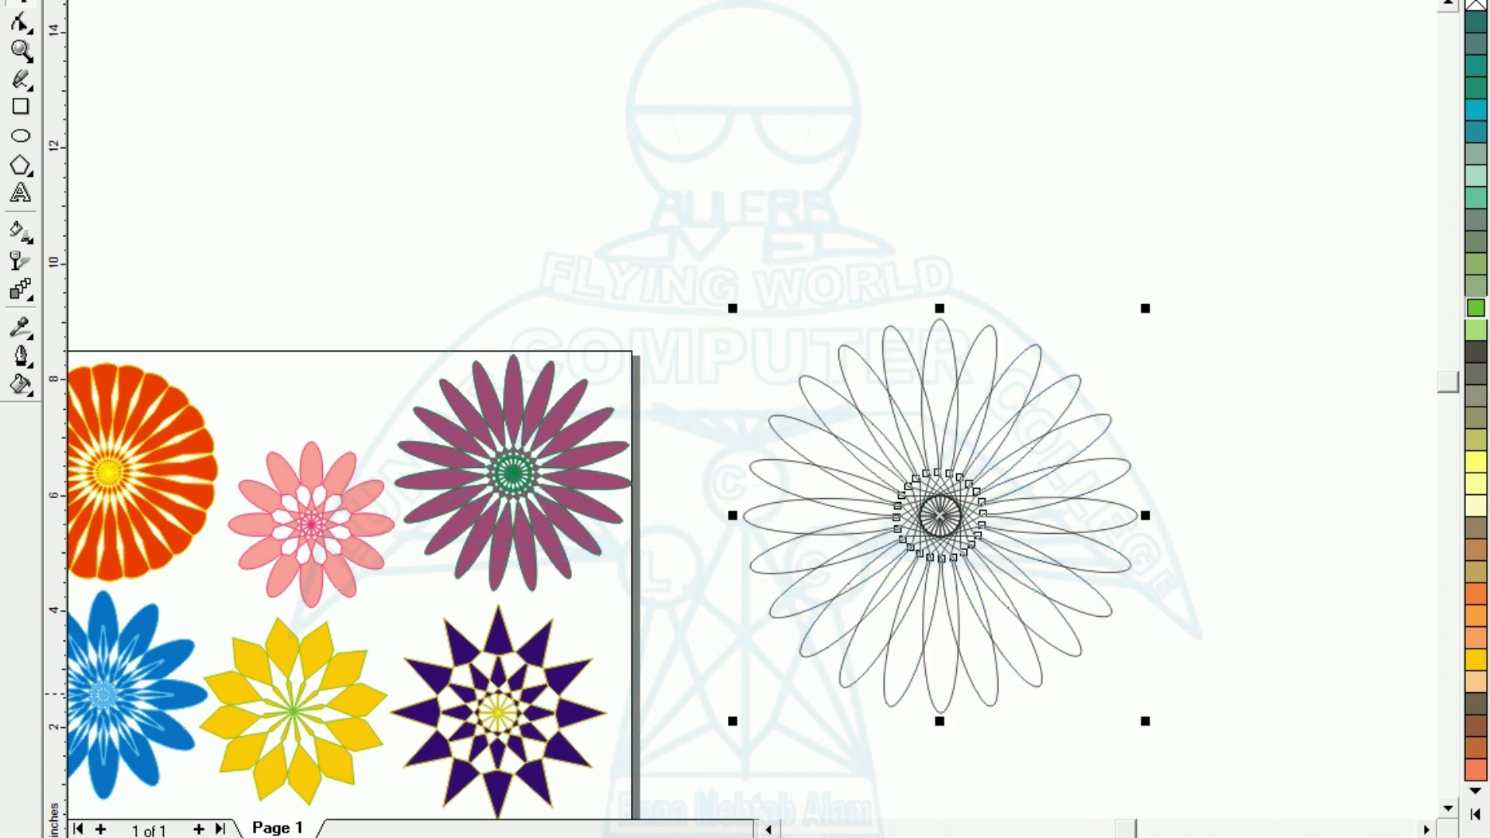
pyautogui.click(1474, 815)
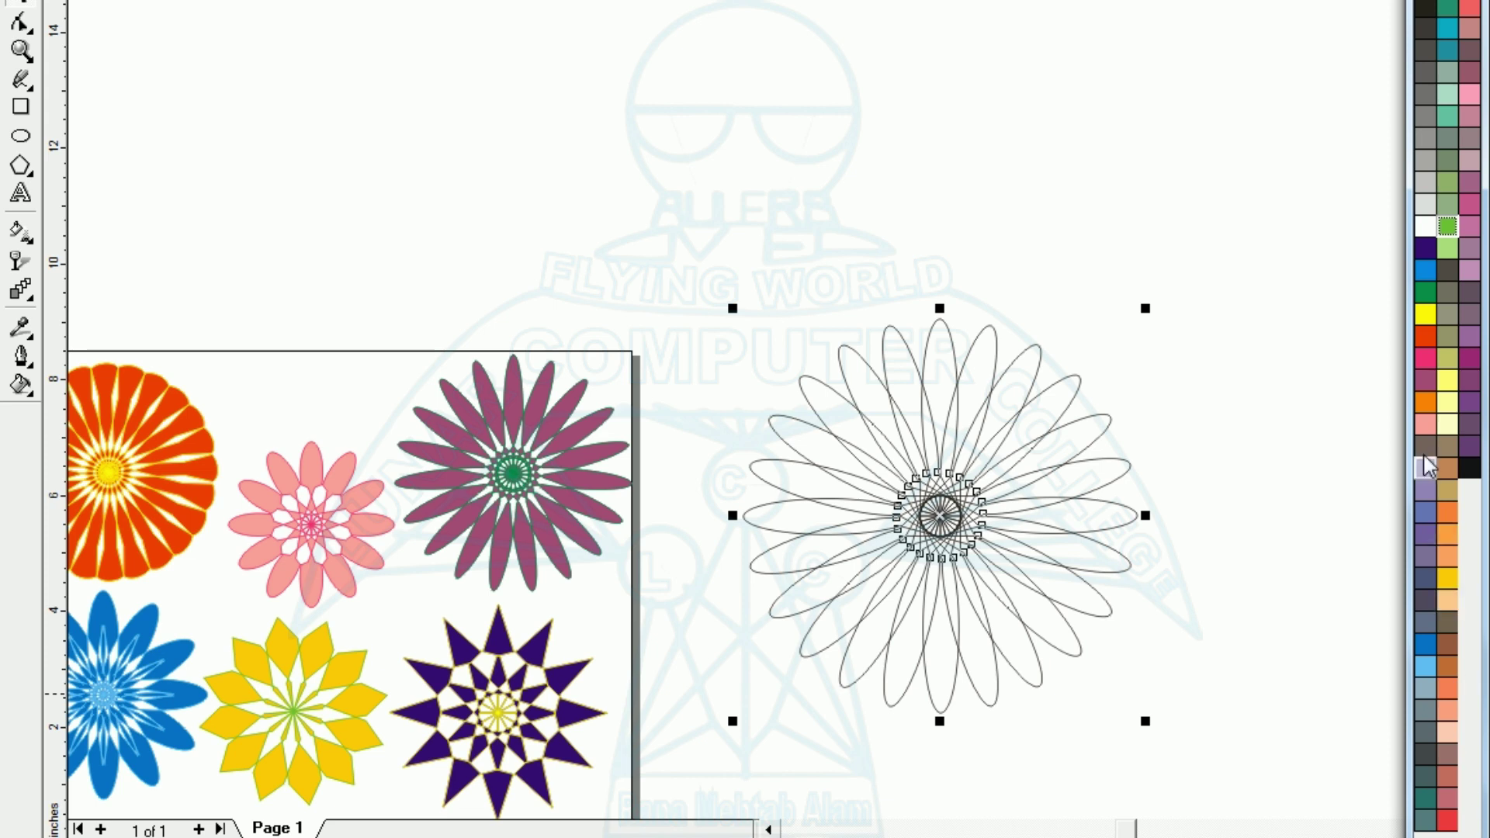
pyautogui.click(1426, 335)
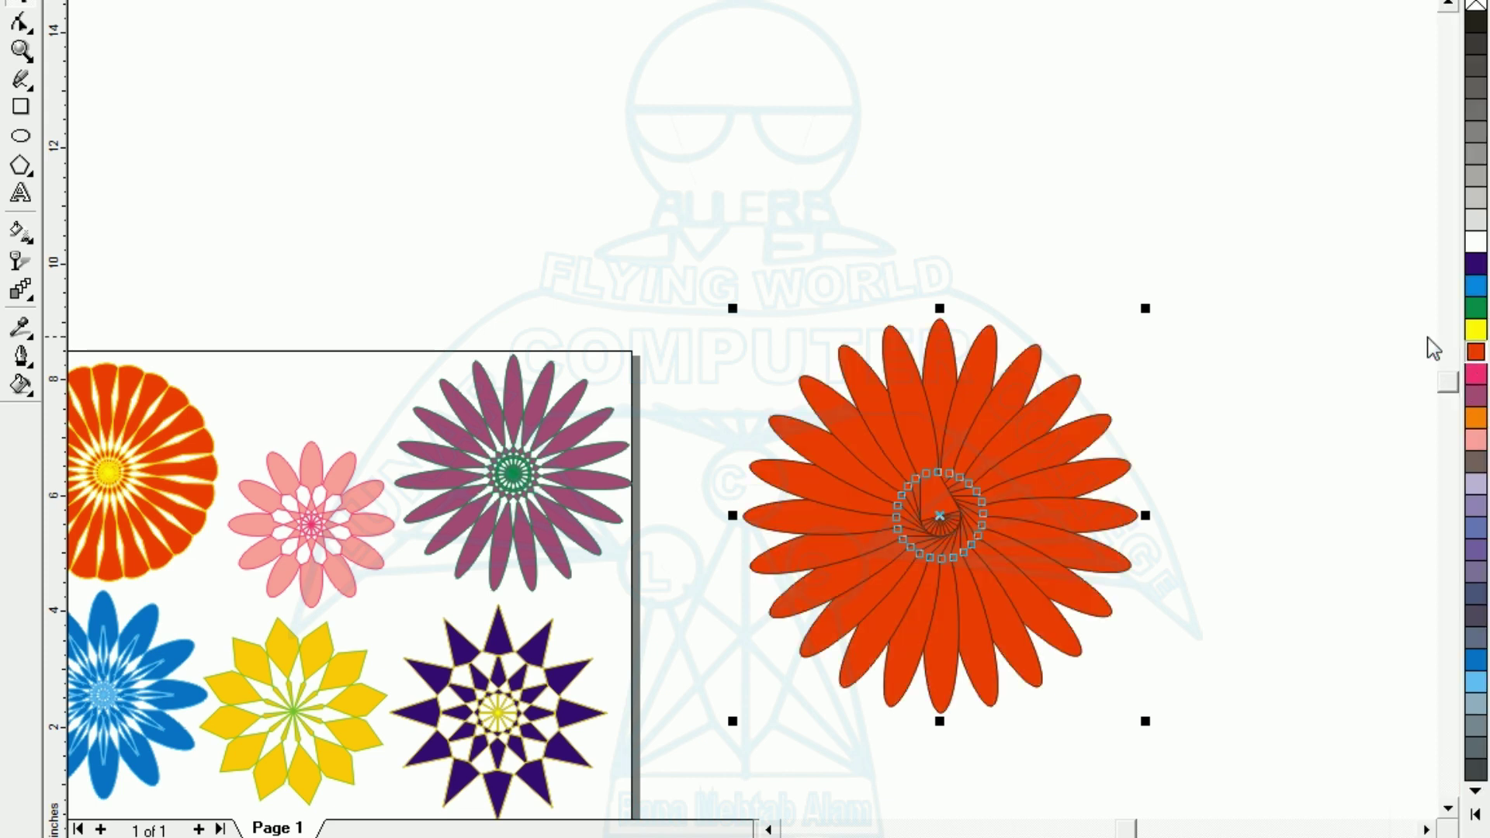
# - Outline the red-orange petals in yellow and combine them into one object so their overlapping areas are cut out
pyautogui.rightClick(1476, 332)
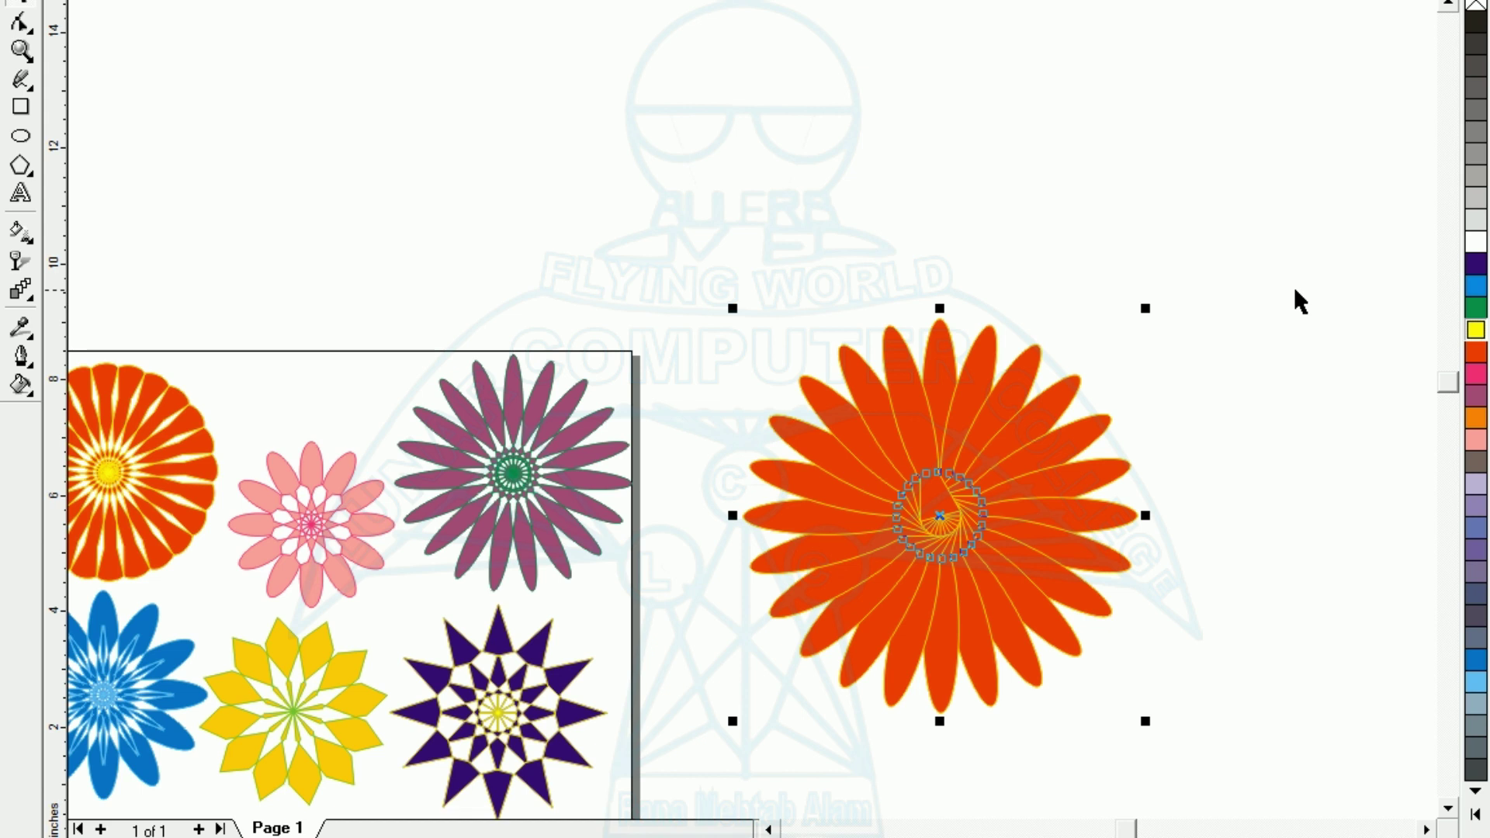
pyautogui.hotkey('ctrl', 'v')
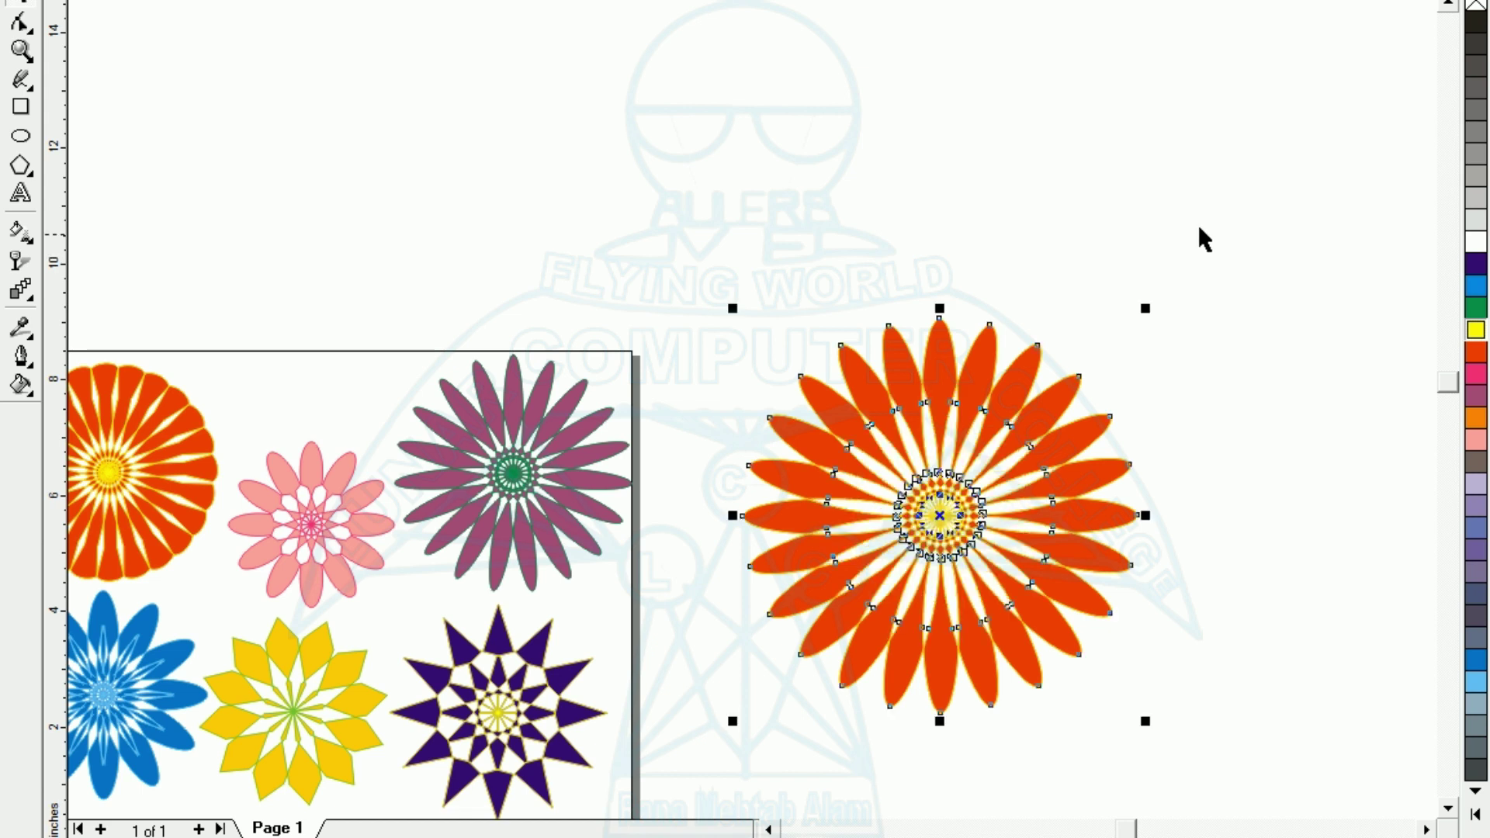
pyautogui.click(1320, 157)
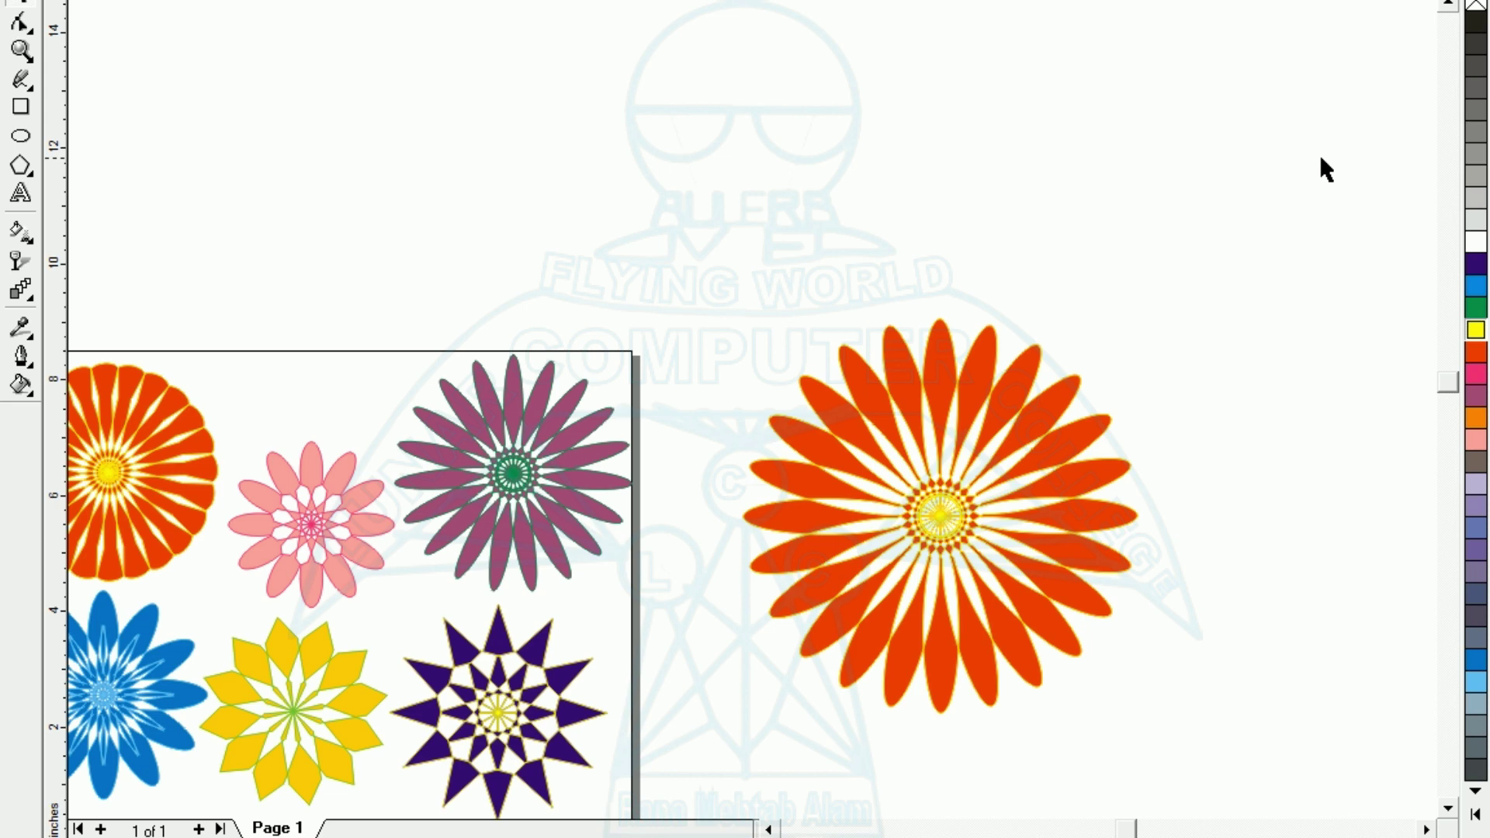
pyautogui.moveTo(1335, 208); pyautogui.dragTo(720, 782)
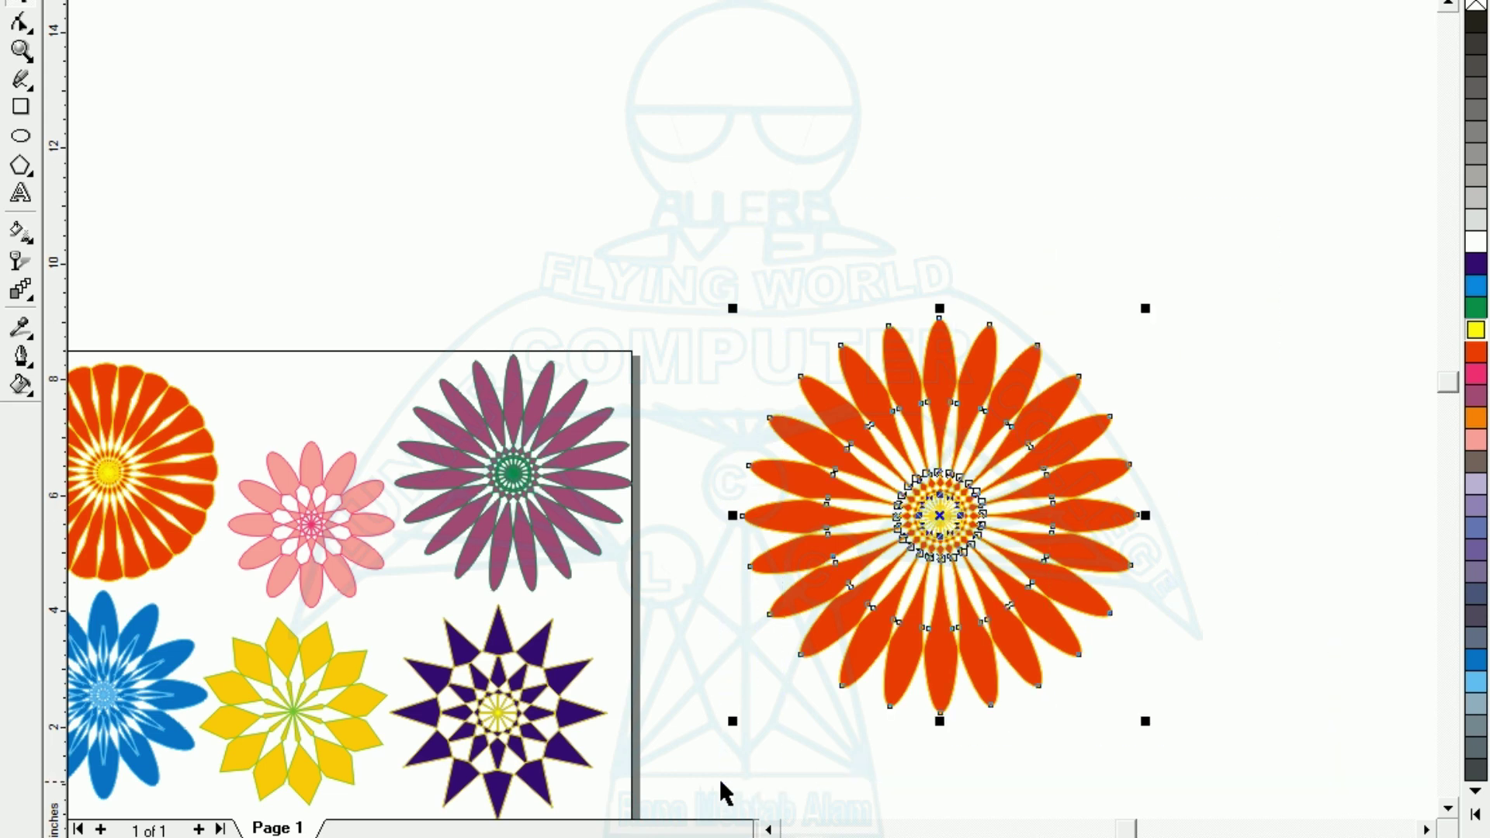
pyautogui.hotkey('shift', 'F2')
pyautogui.click(1129, 678)
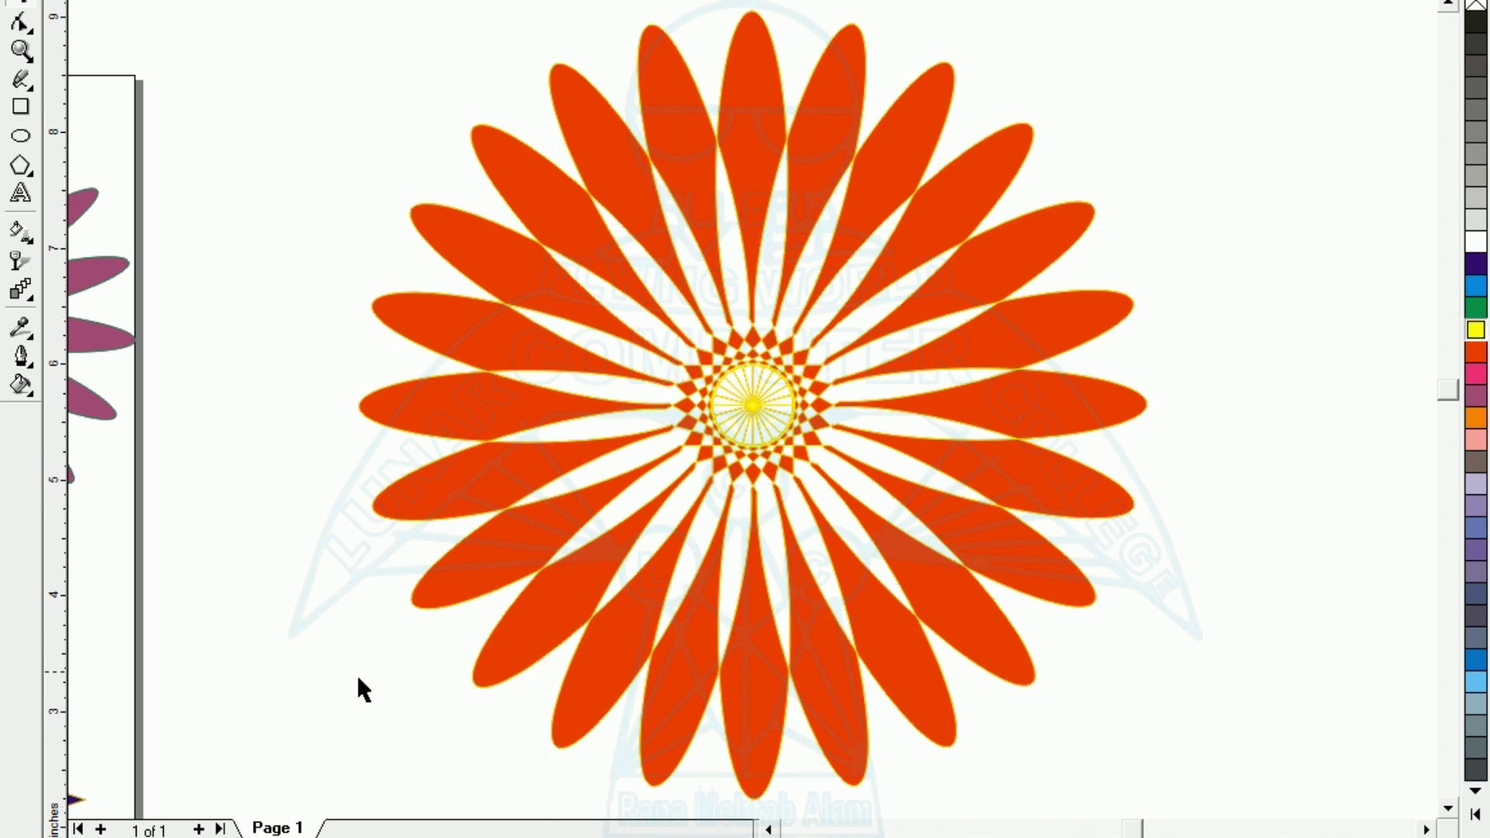
# - Draw a tall ellipse about 1.3 by 3.5 inches beside the finished flower and copy it about 1 inch to the right
pyautogui.press('F3')
pyautogui.press('F3')
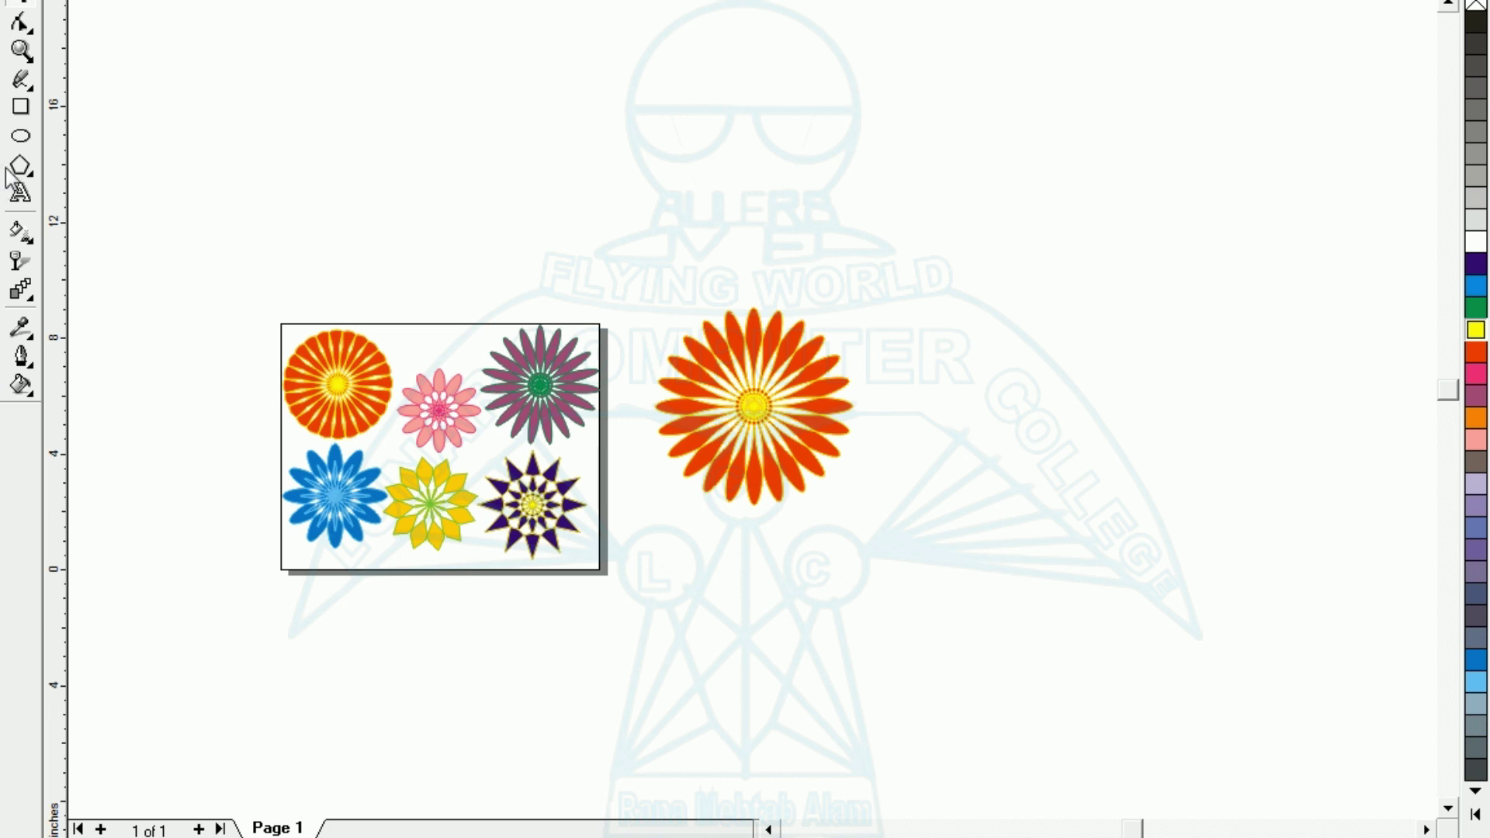
pyautogui.click(21, 137)
pyautogui.moveTo(1004, 323); pyautogui.dragTo(1043, 428)
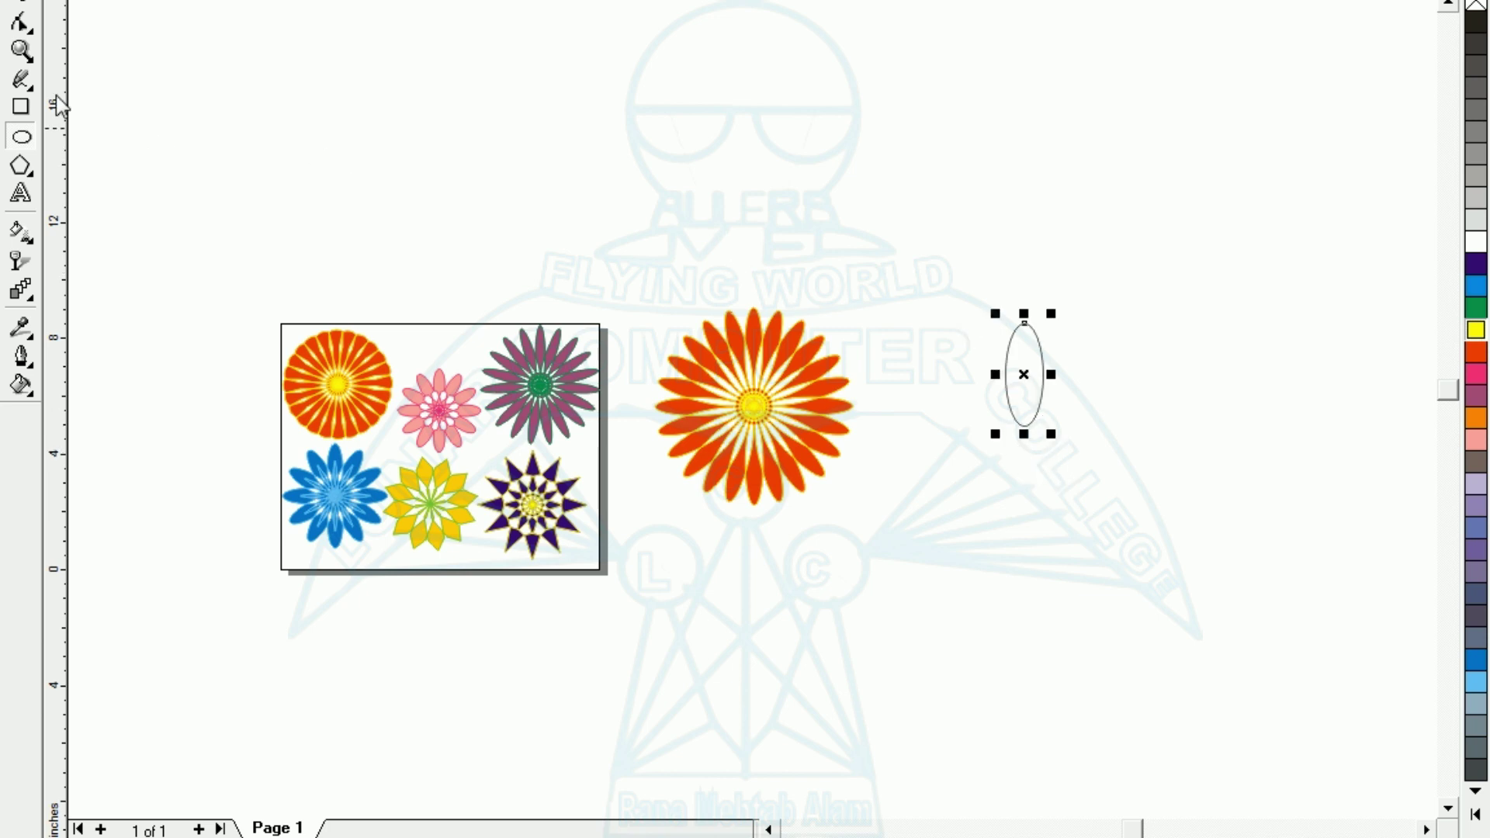
pyautogui.click(18, 6)
pyautogui.moveTo(916, 196); pyautogui.dragTo(1255, 576)
pyautogui.hotkey('shift', 'F2')
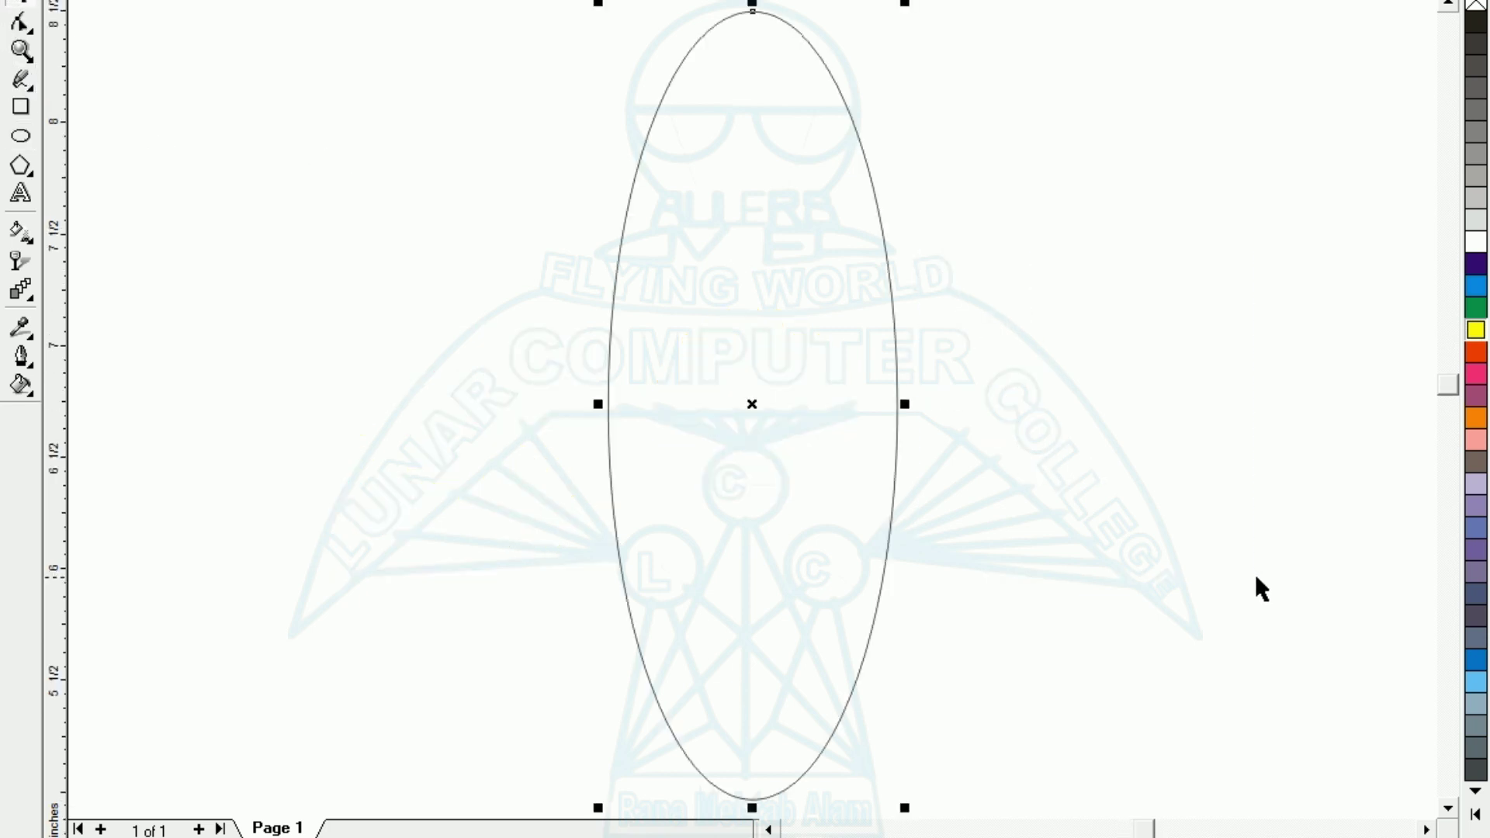
pyautogui.moveTo(751, 403); pyautogui.dragTo(975, 425)
pyautogui.press('F3')
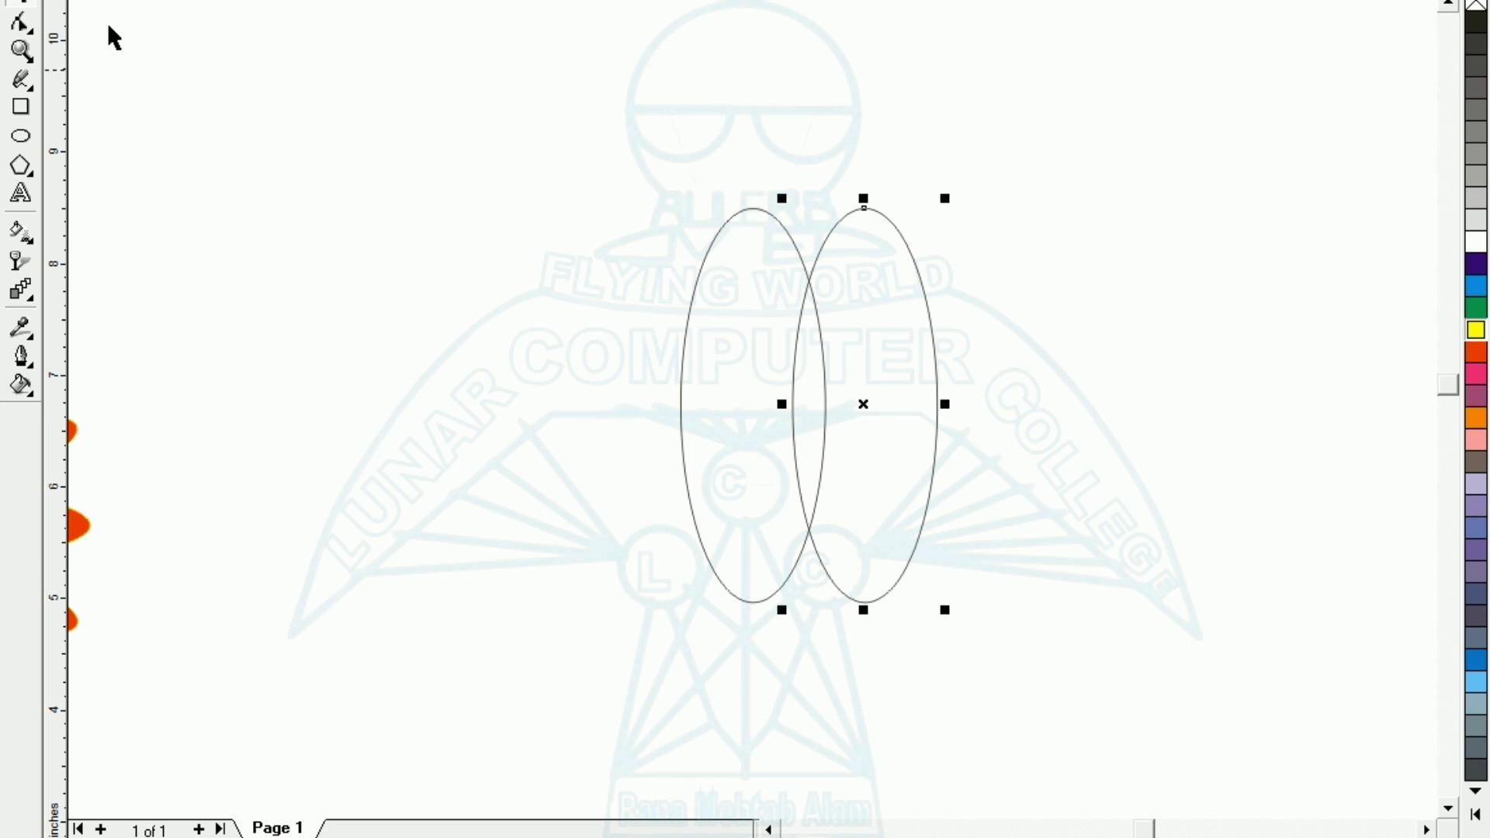
# - Intersect the two overlapping ellipses and delete the right-hand ellipse, keeping the narrow lens shape
pyautogui.moveTo(615, 117); pyautogui.dragTo(1044, 687)
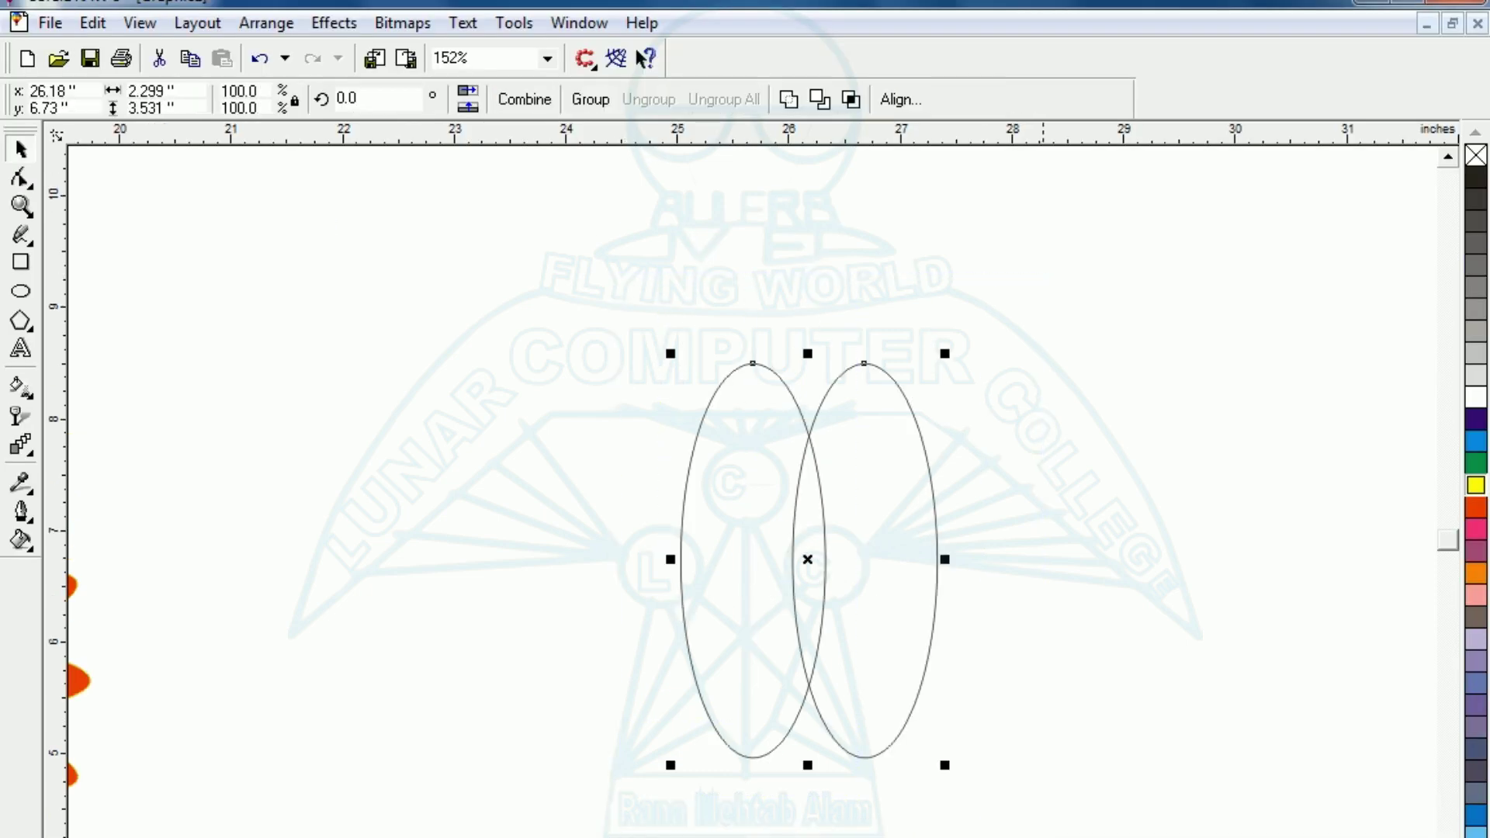
pyautogui.click(852, 99)
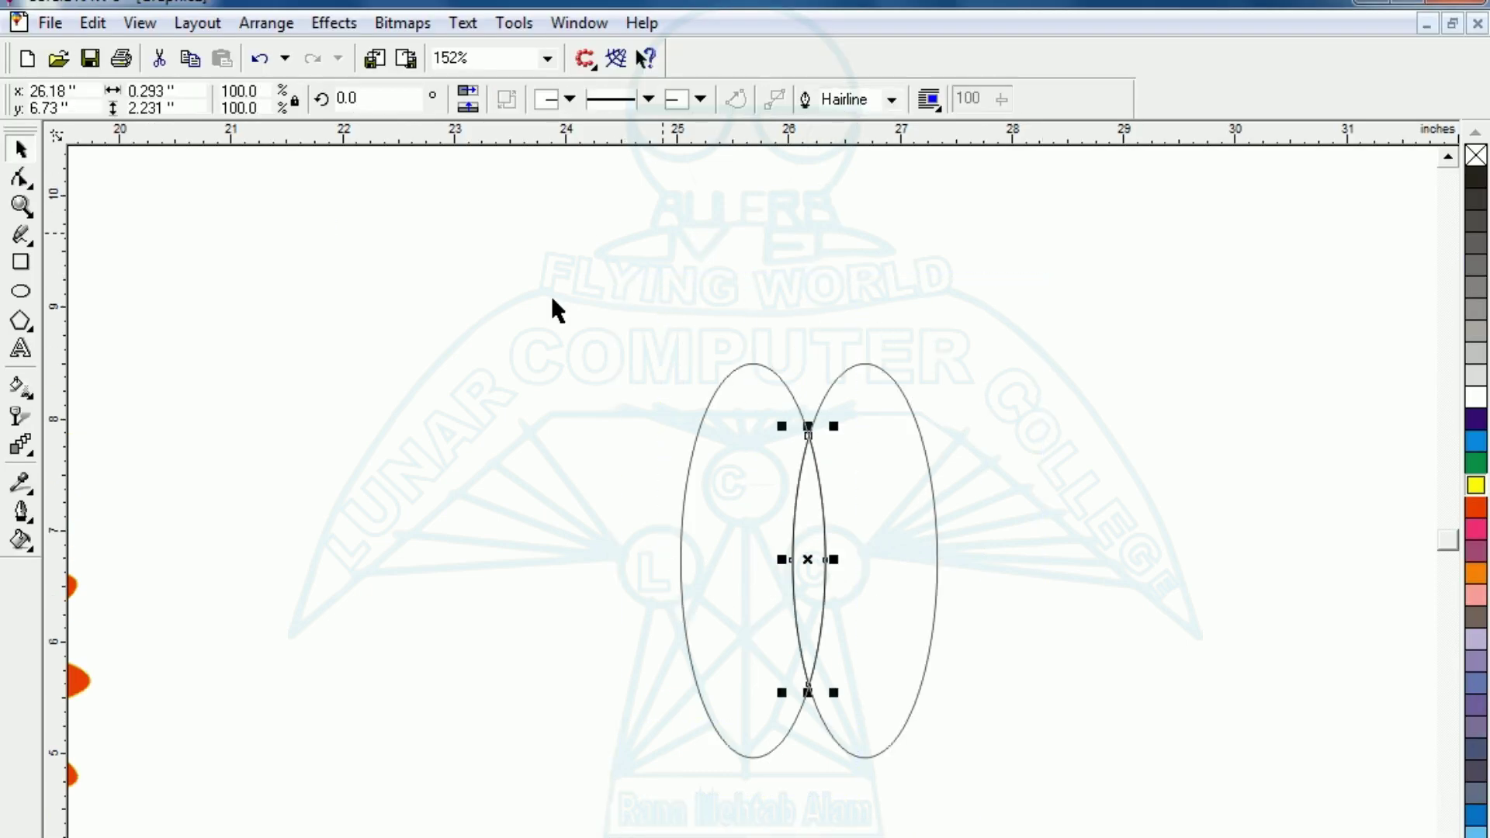
pyautogui.click(939, 716)
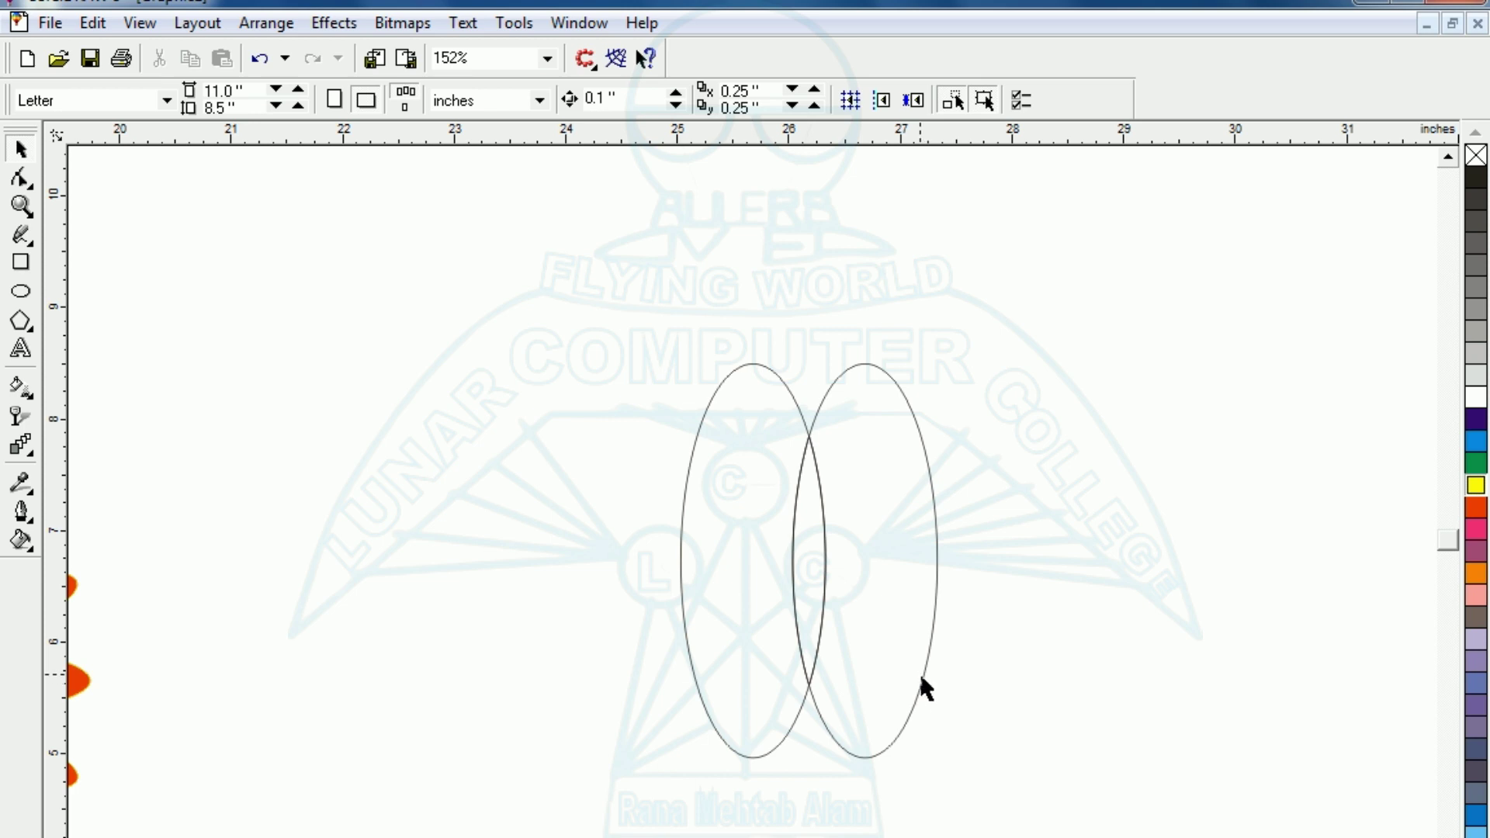
pyautogui.click(922, 678)
pyautogui.press('Delete')
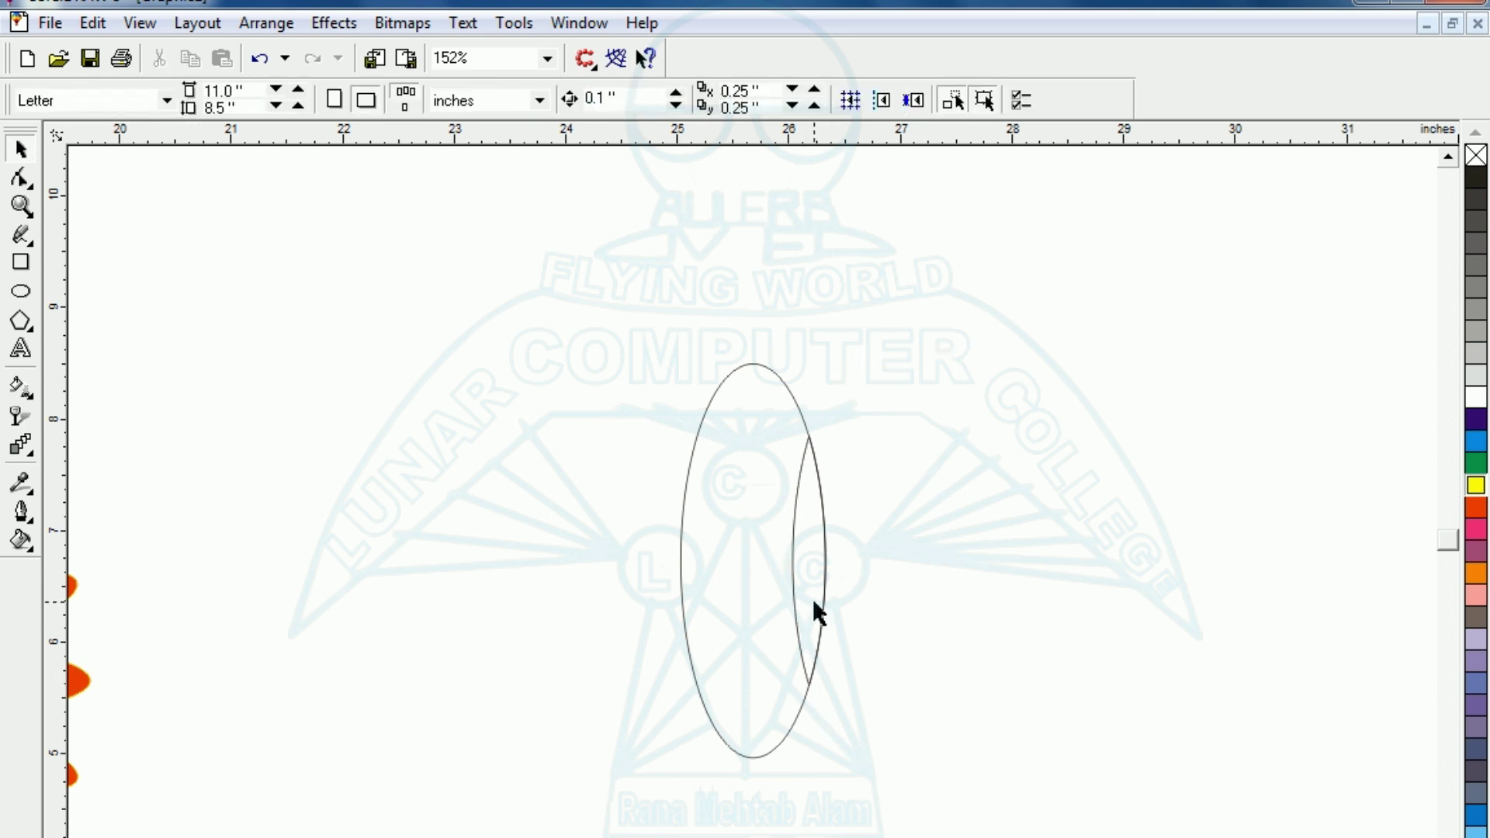
pyautogui.click(810, 569)
pyautogui.click(805, 564)
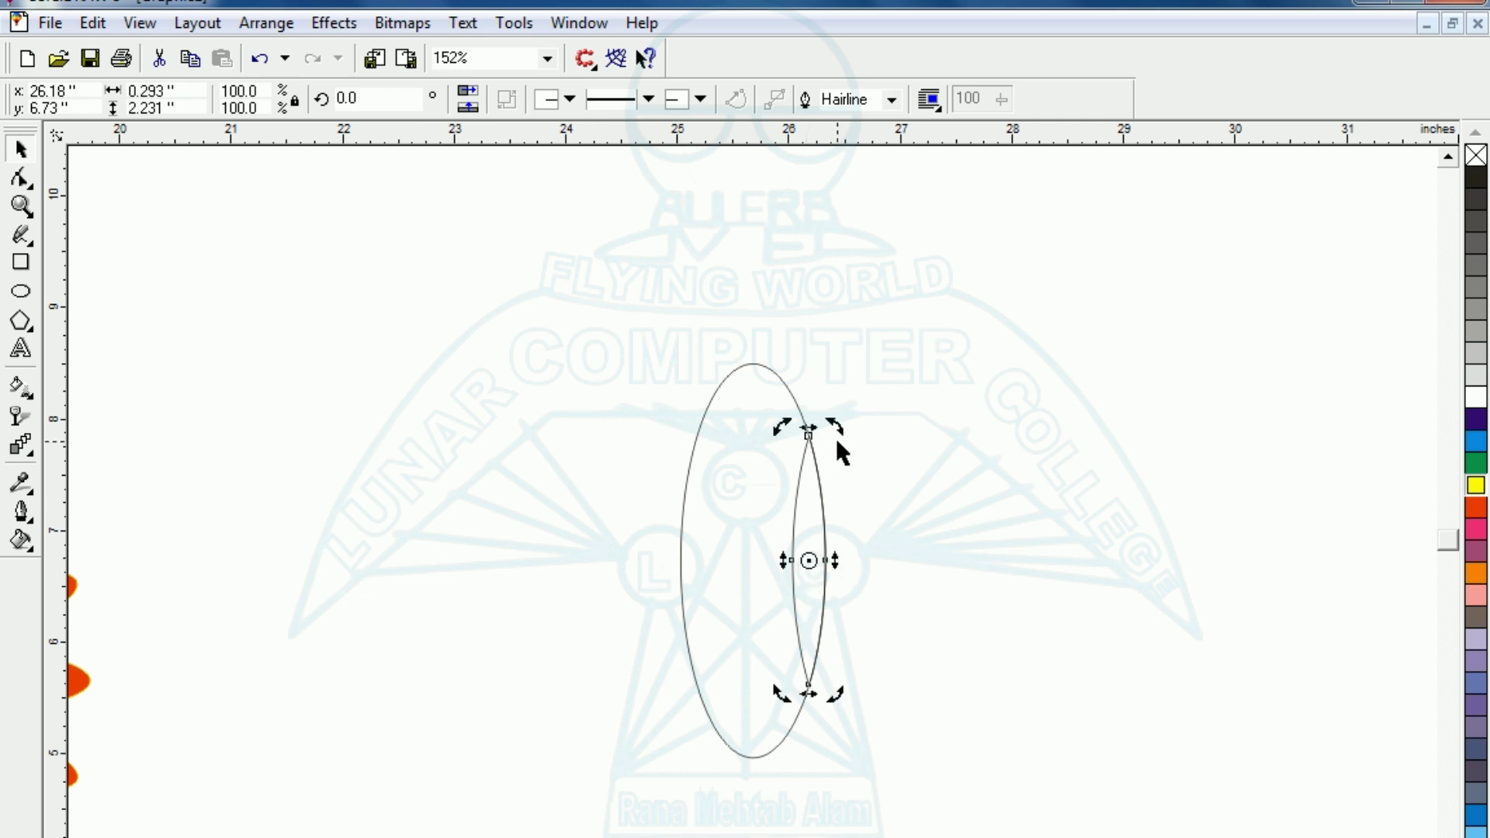
pyautogui.moveTo(834, 426); pyautogui.dragTo(920, 479)
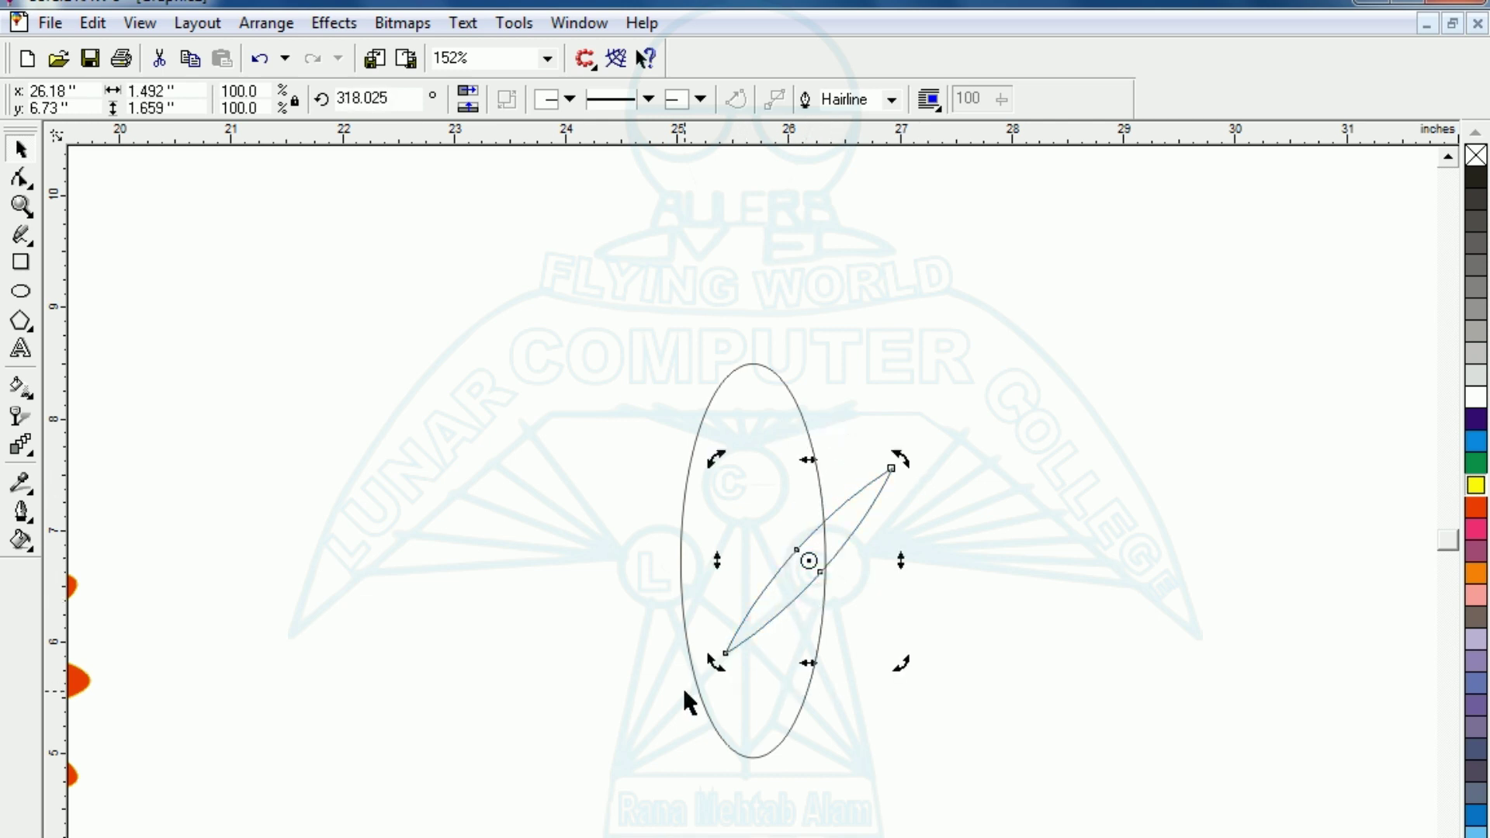
pyautogui.hotkey('ctrl', 'z')
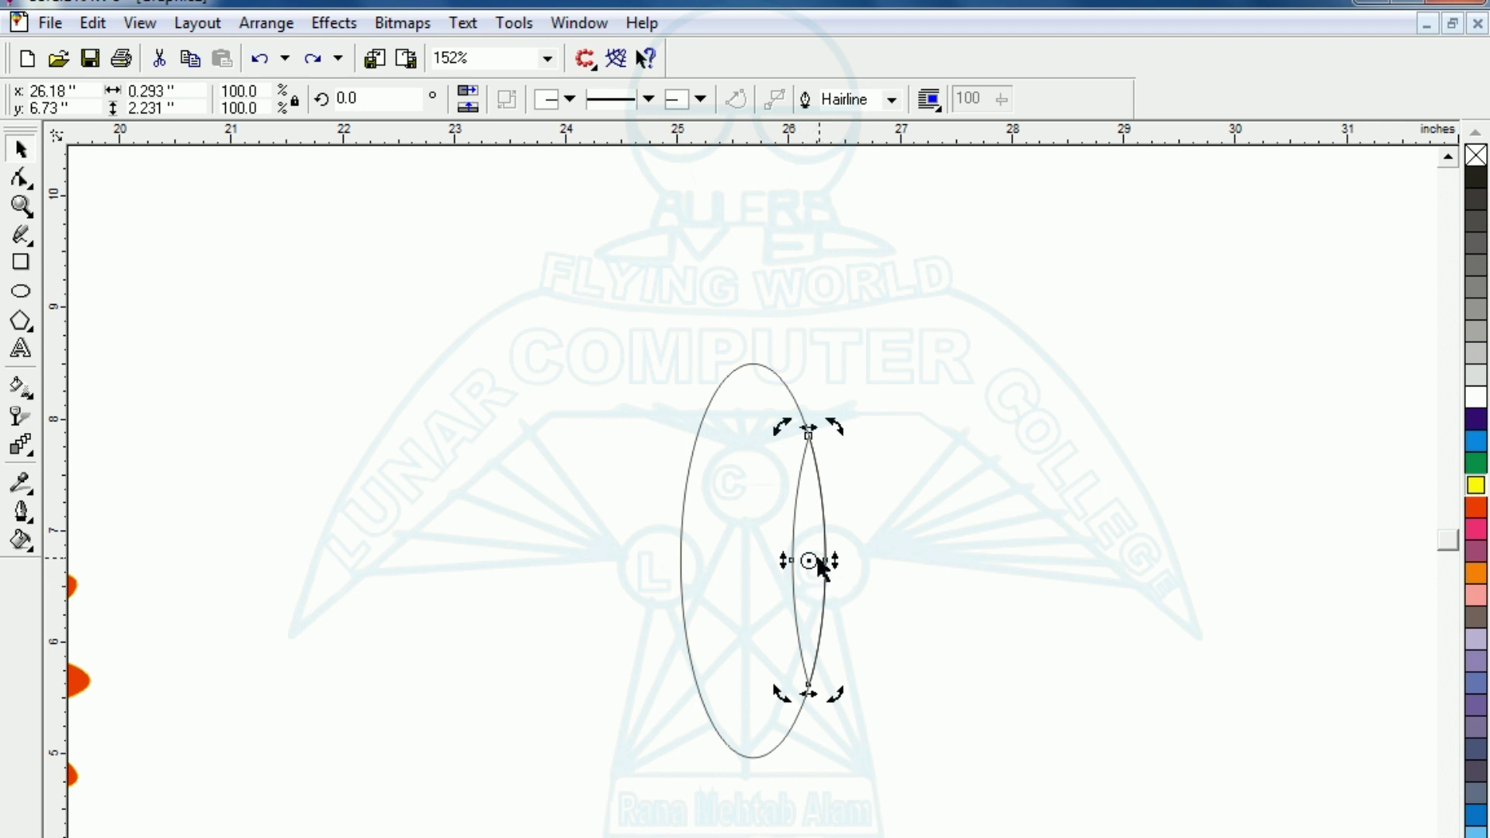
pyautogui.press('Escape')
# - Move the narrow lens clear of the ellipse to its right and place its rotation centre on the lower tip
pyautogui.click(794, 601)
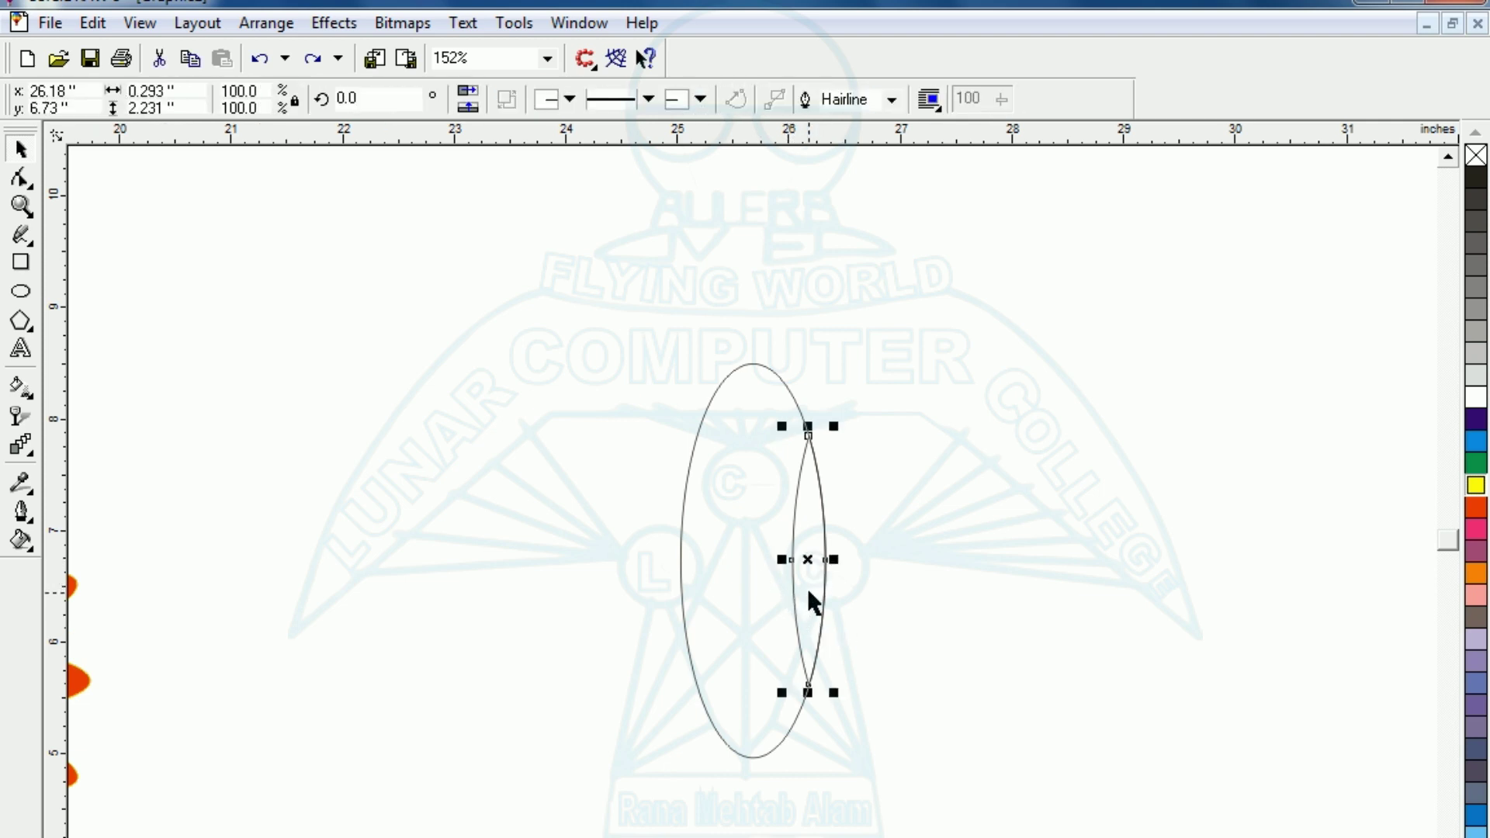
pyautogui.moveTo(804, 566); pyautogui.dragTo(915, 589)
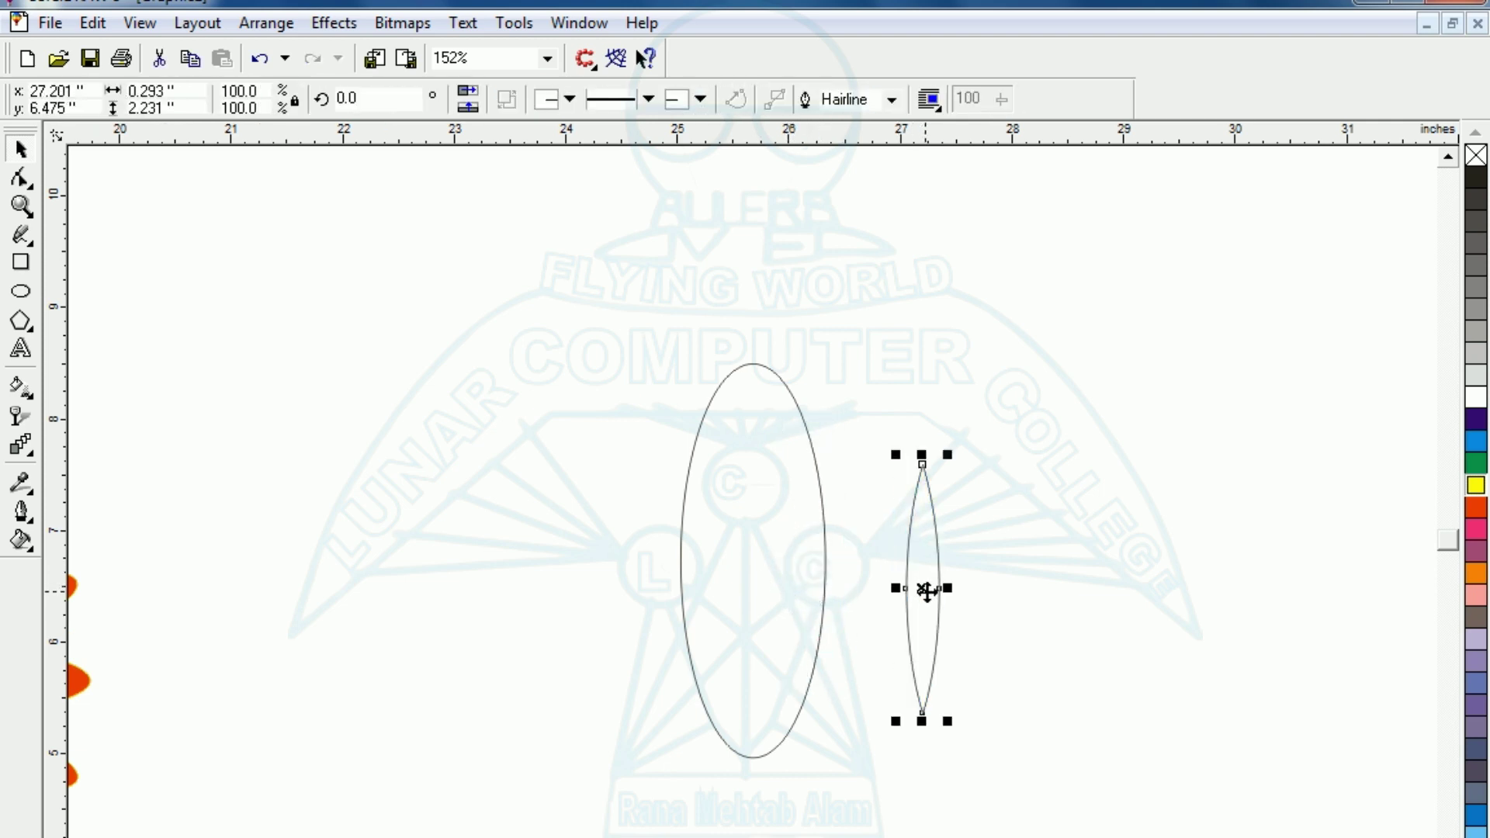
pyautogui.click(924, 588)
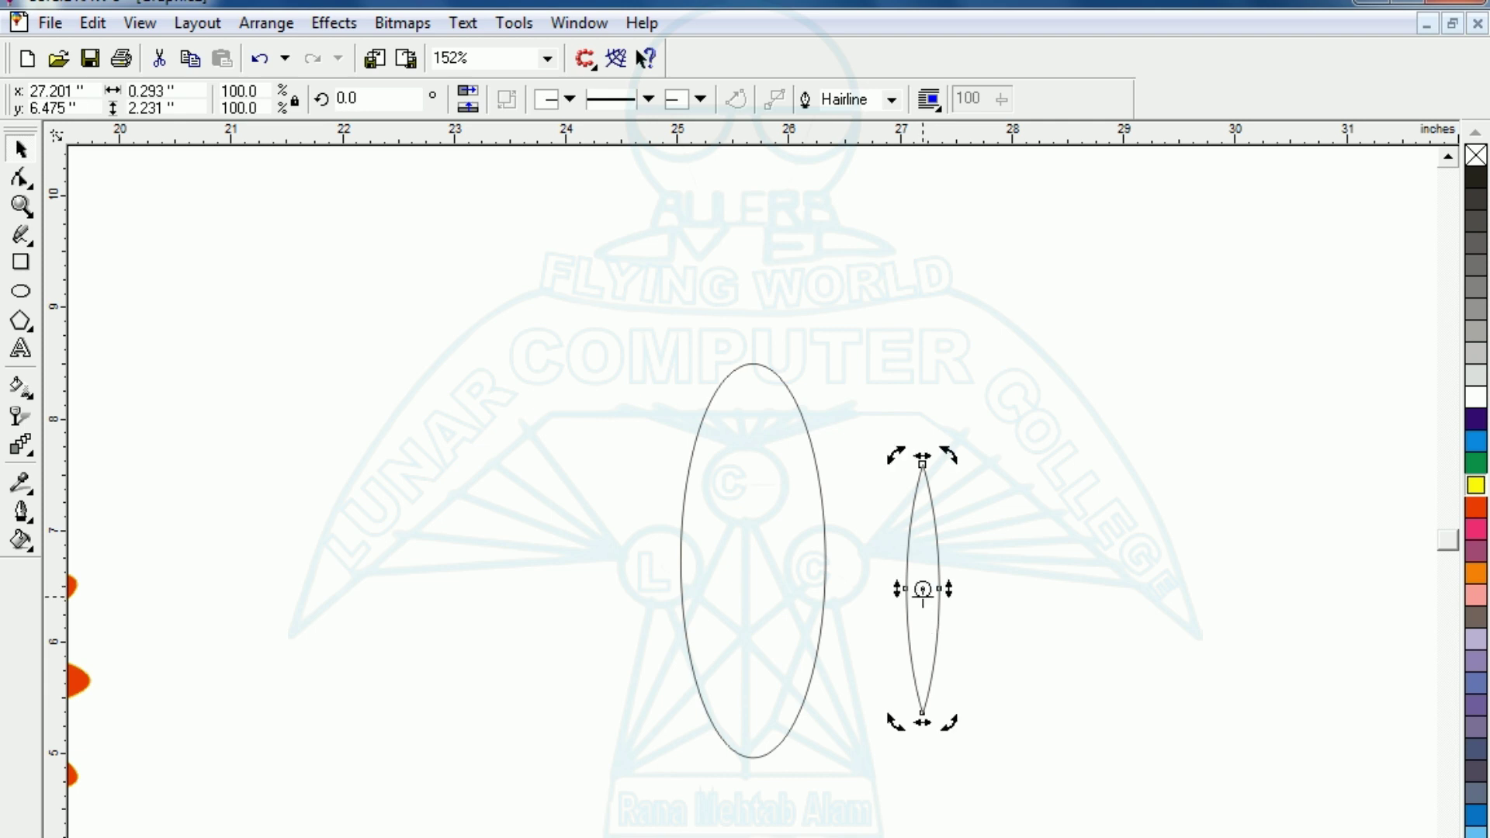
pyautogui.moveTo(922, 590)
pyautogui.mouseDown()
pyautogui.moveTo(909, 709)
pyautogui.moveTo(923, 712)
pyautogui.mouseUp()
# - Rotate the lens about 20° clockwise around its lower tip and place it beside the ellipse's lower right edge
pyautogui.moveTo(951, 455); pyautogui.dragTo(1024, 500)
pyautogui.moveTo(954, 668); pyautogui.dragTo(829, 706)
pyautogui.click(658, 616)
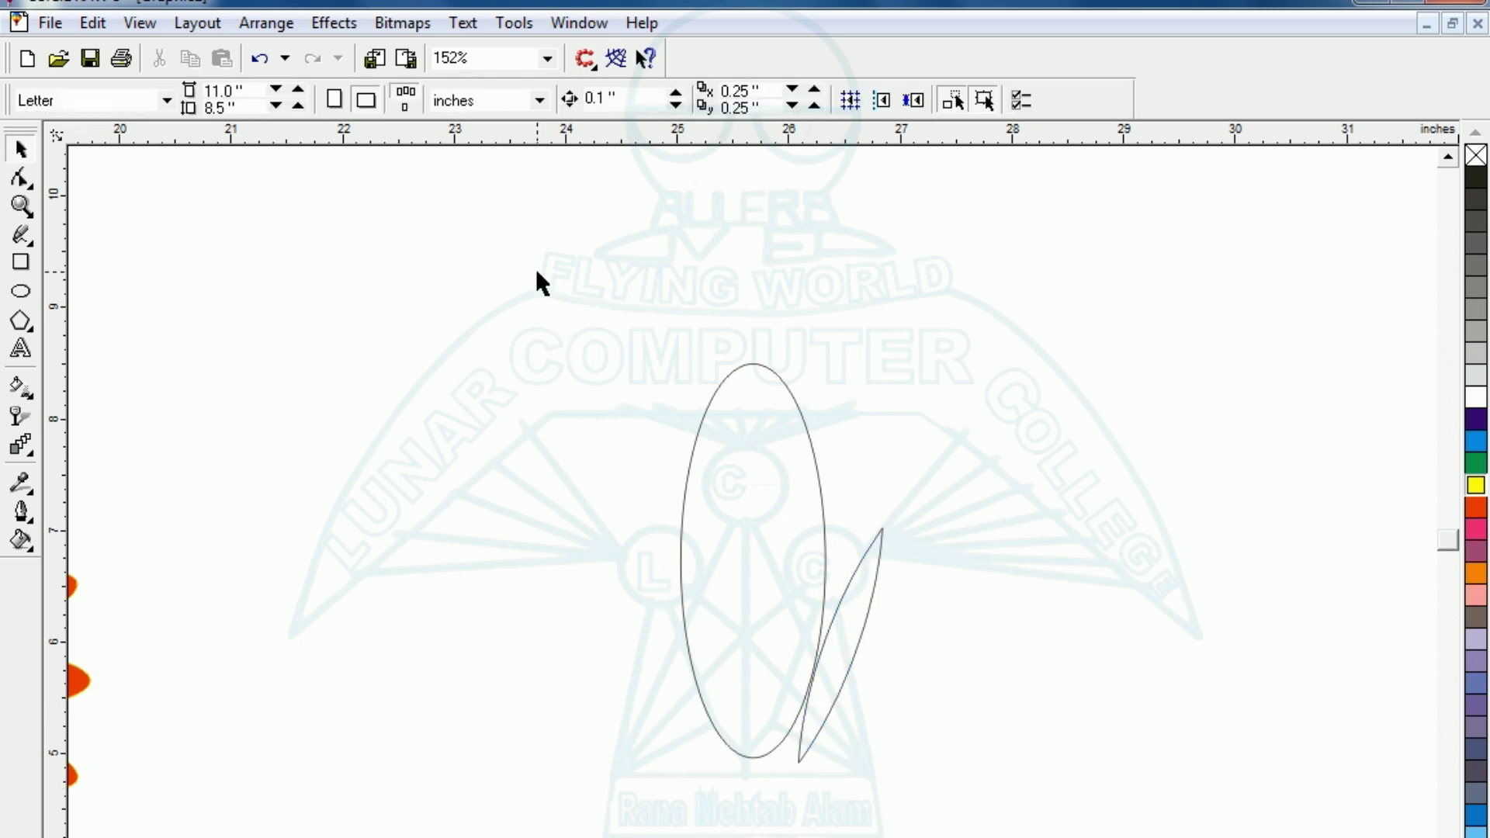
# - Shift the tilted lens slightly left so that it overlaps the ellipse's lower right edge
pyautogui.hotkey('ctrl', 'a')
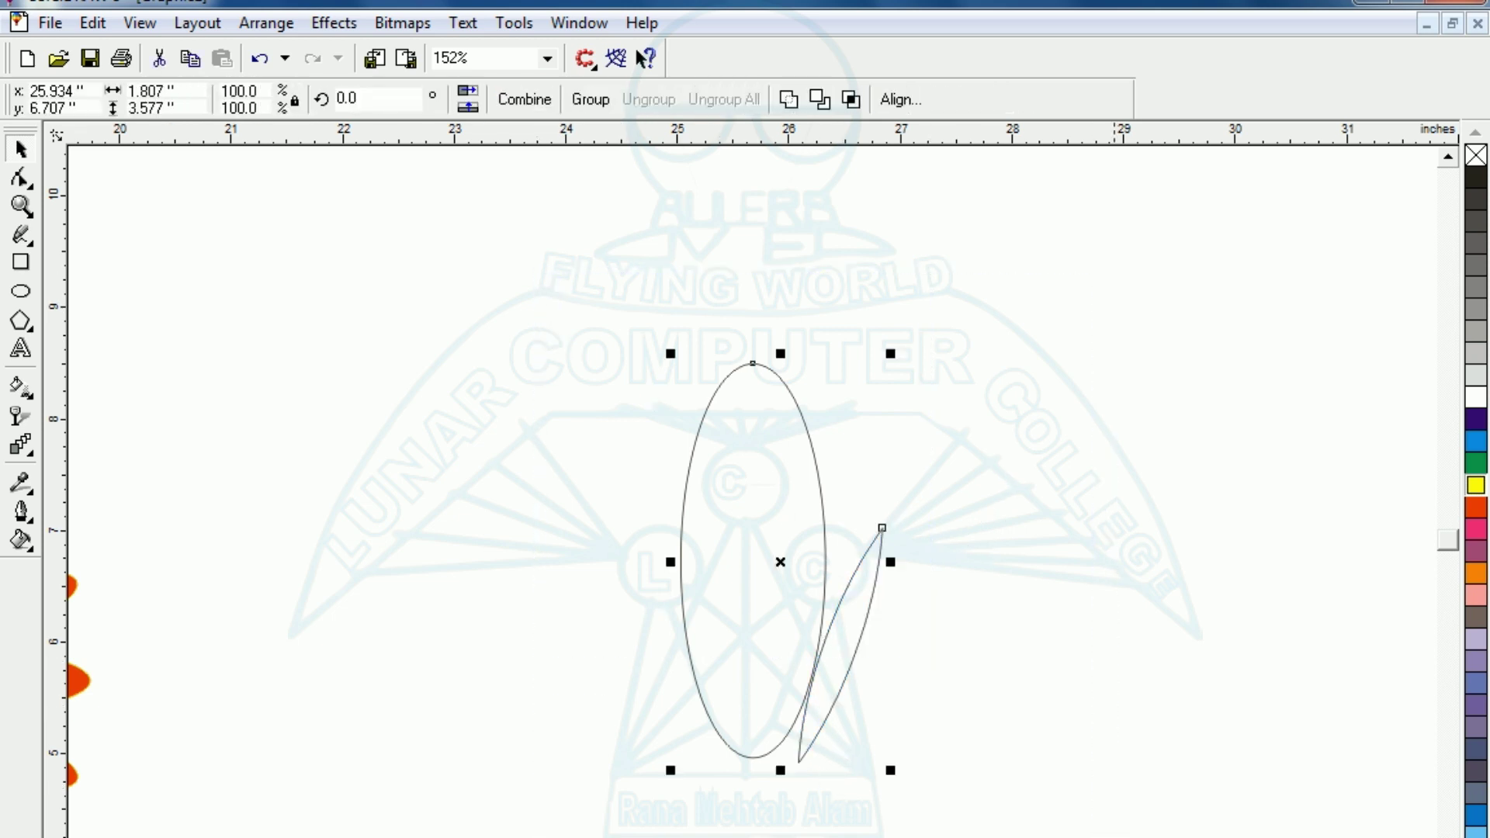
pyautogui.hotkey('shift', 'F2')
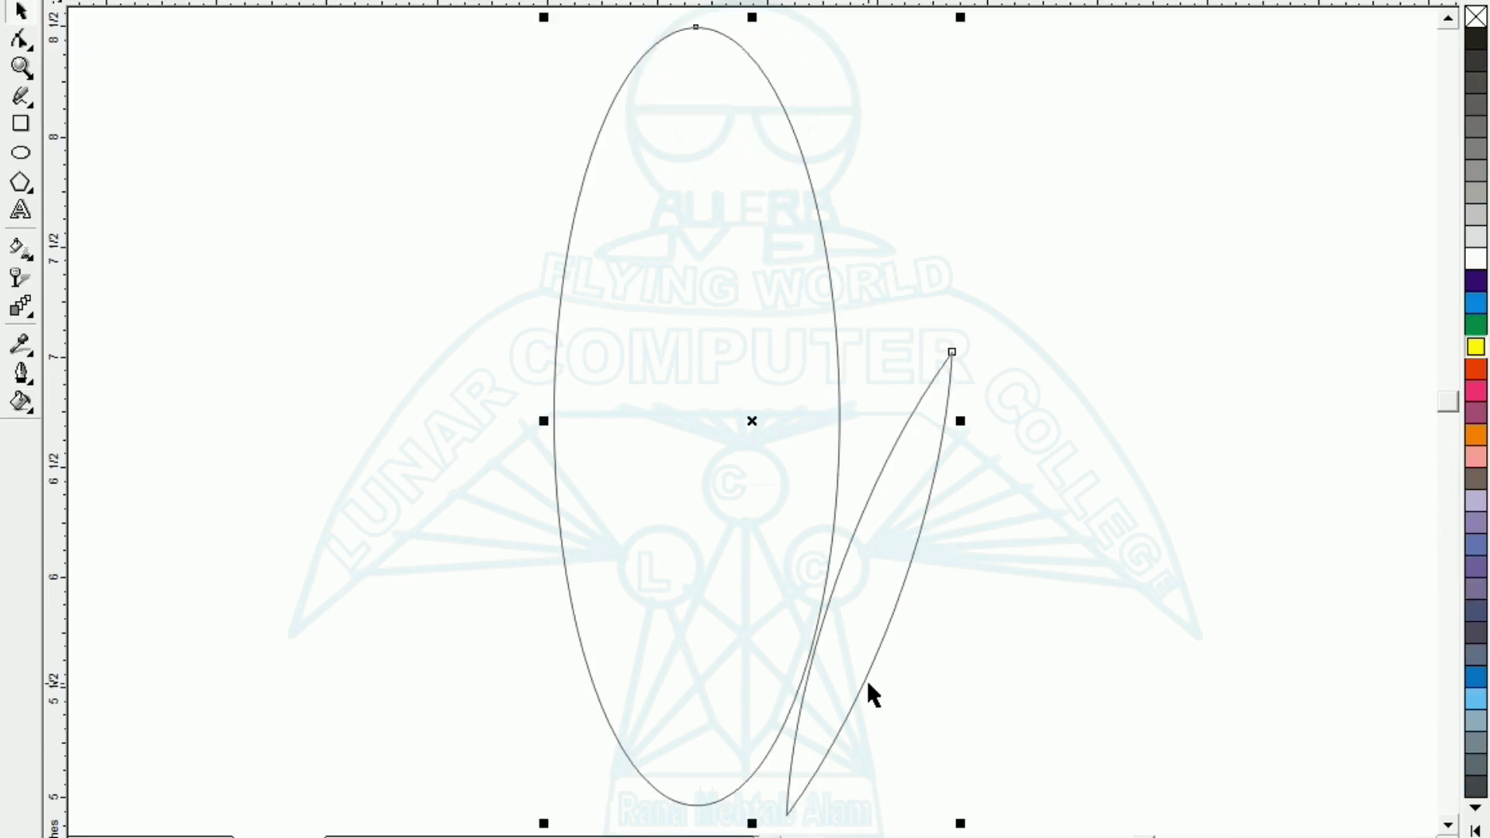
pyautogui.click(867, 681)
pyautogui.click(861, 686)
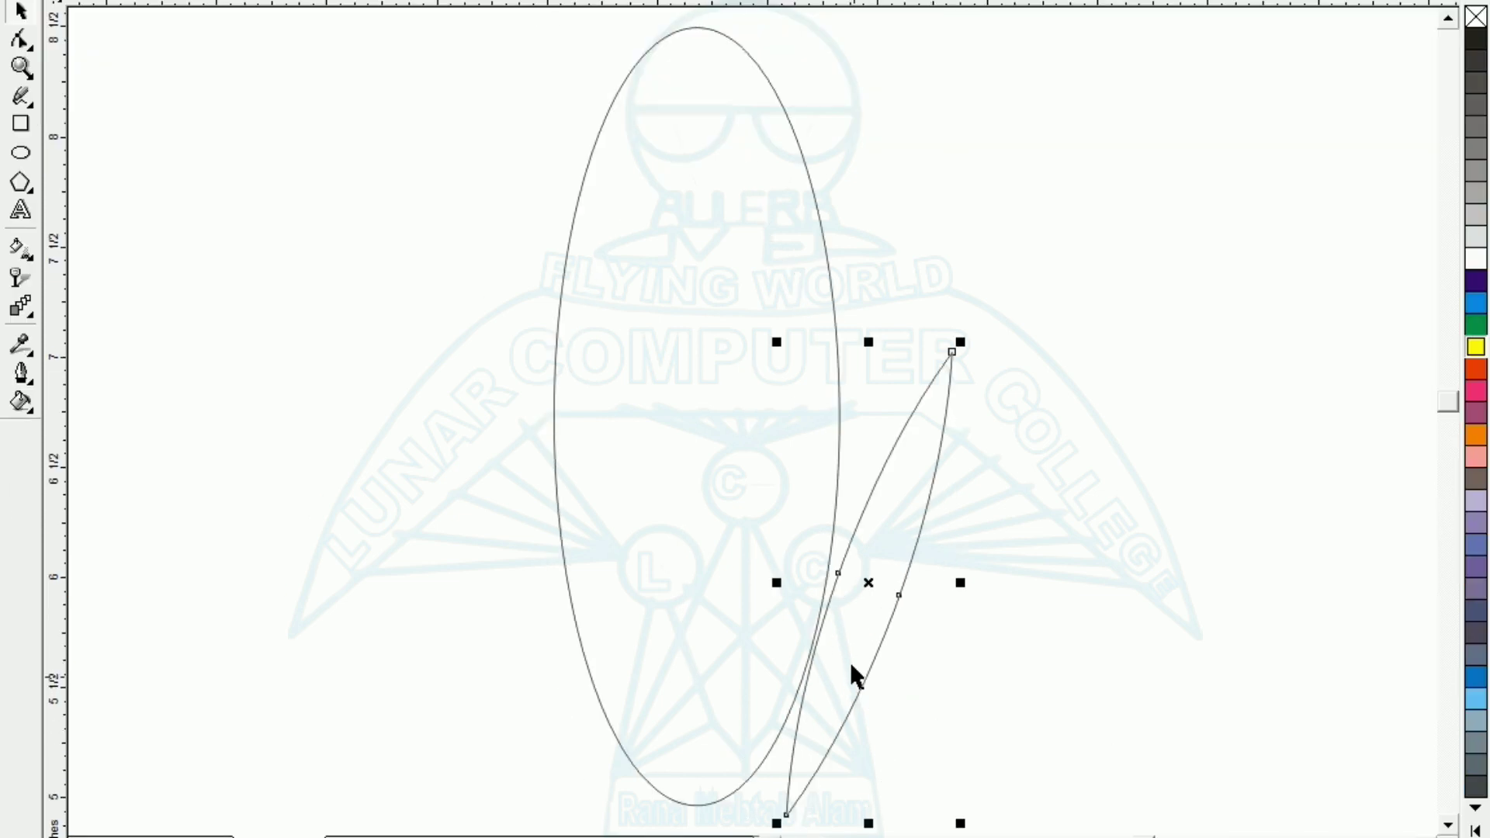
pyautogui.click(871, 579)
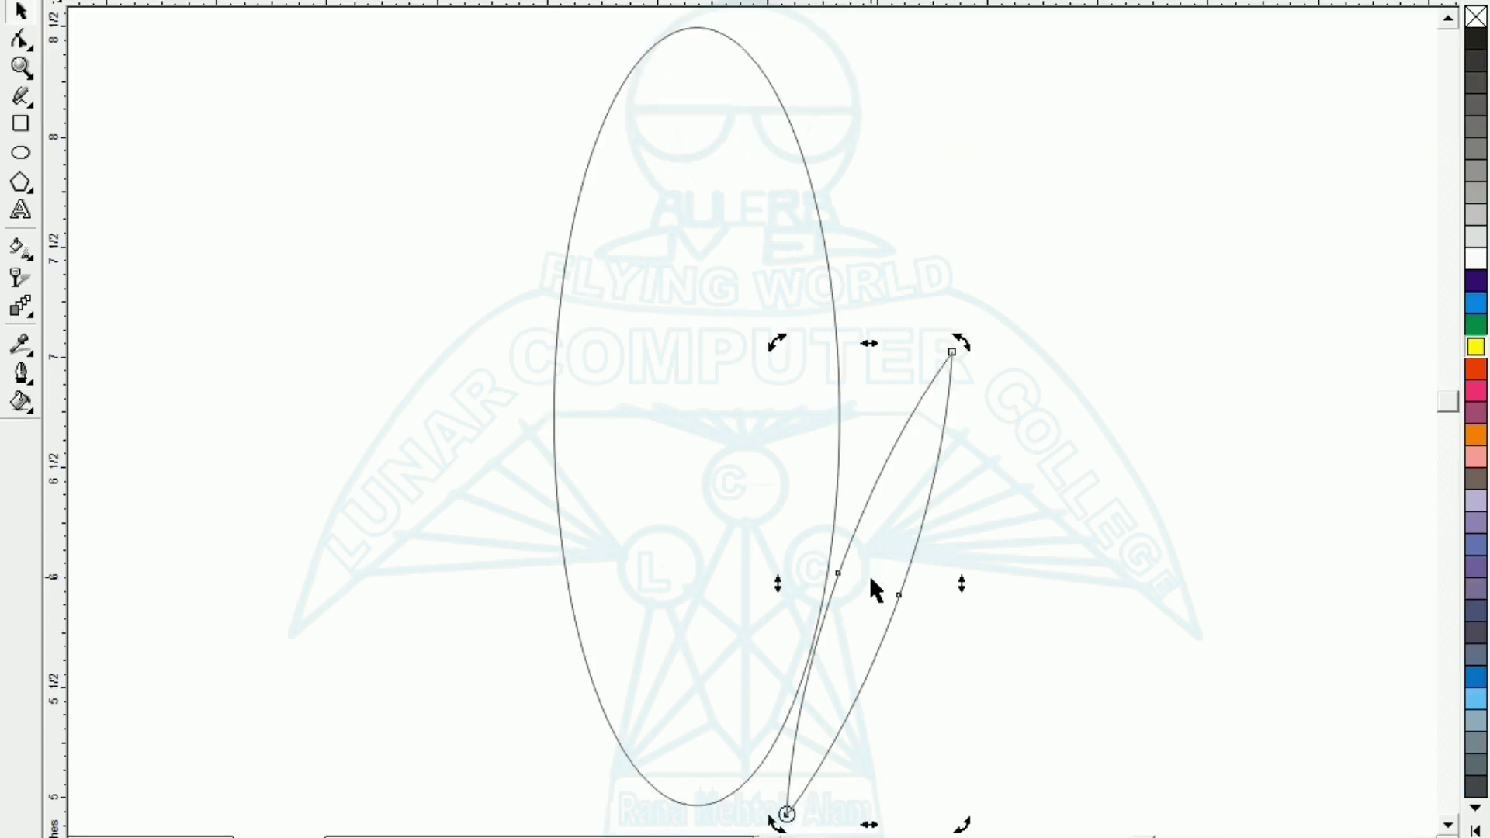
pyautogui.click(875, 652)
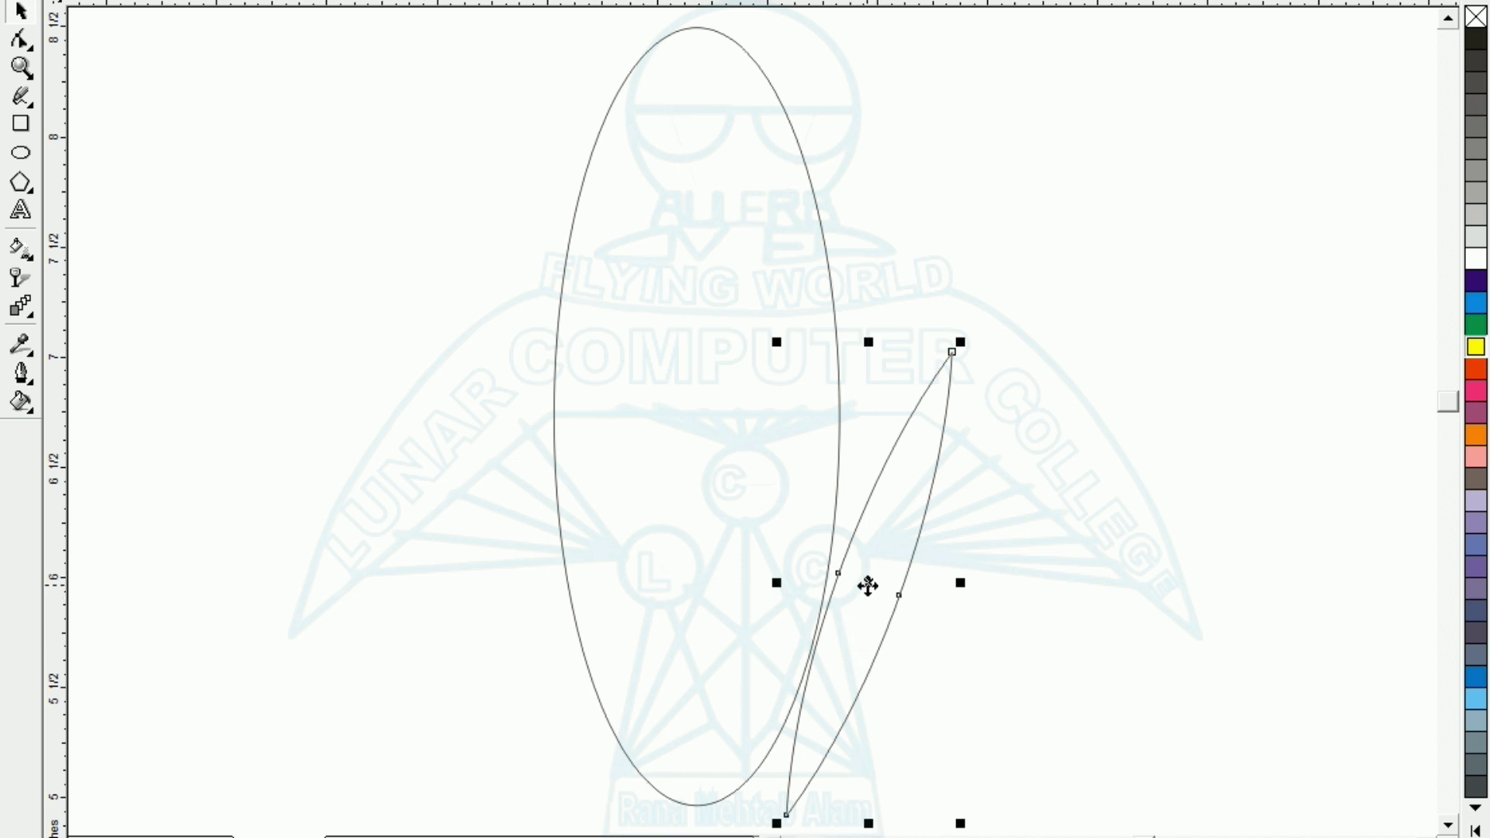
pyautogui.moveTo(868, 585); pyautogui.dragTo(858, 589)
pyautogui.click(961, 690)
# - Create a horizontally mirrored copy of the lens and move it left to overlap the ellipse's lower left edge symmetrically
pyautogui.click(840, 693)
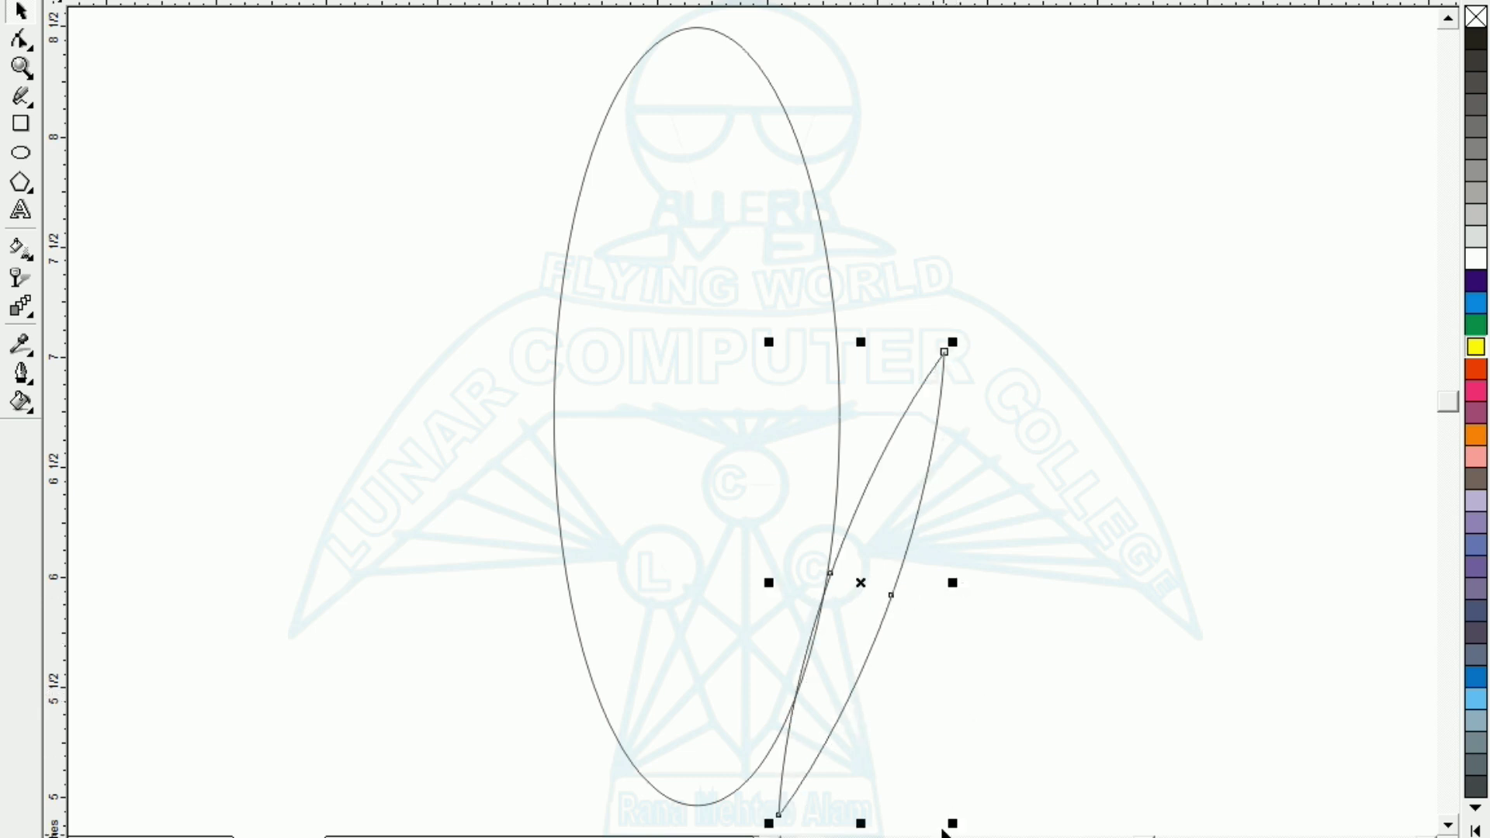
pyautogui.moveTo(953, 821); pyautogui.dragTo(604, 710)
pyautogui.press('Left')
pyautogui.press('Left')
pyautogui.press('Left')
pyautogui.press('Left')
pyautogui.press('Left')
pyautogui.press('Left')
pyautogui.press('Left')
pyautogui.press('Left')
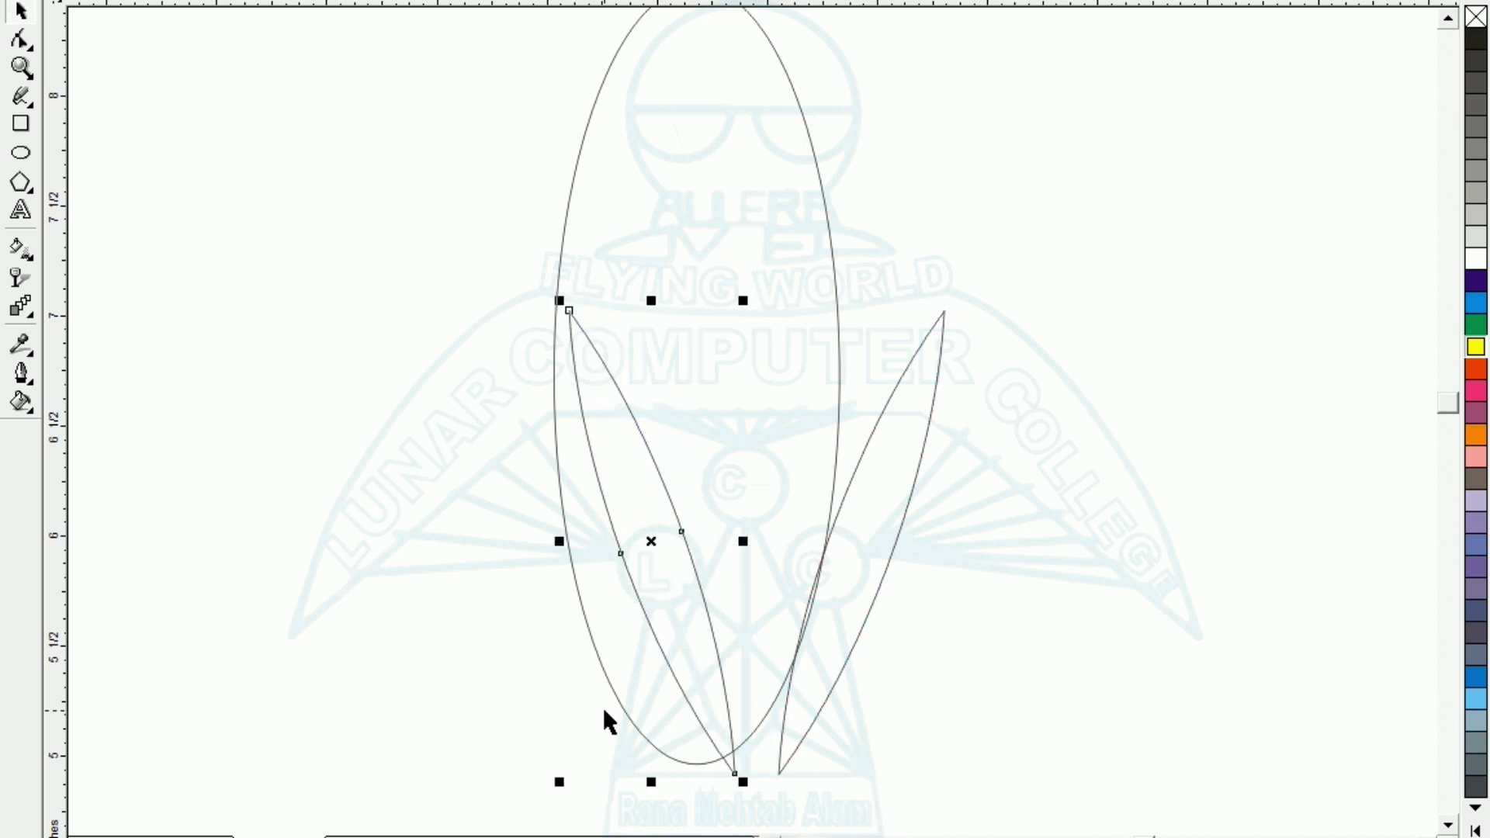
pyautogui.press('Left')
pyautogui.press('Left')
pyautogui.press('Left')
pyautogui.press('Left')
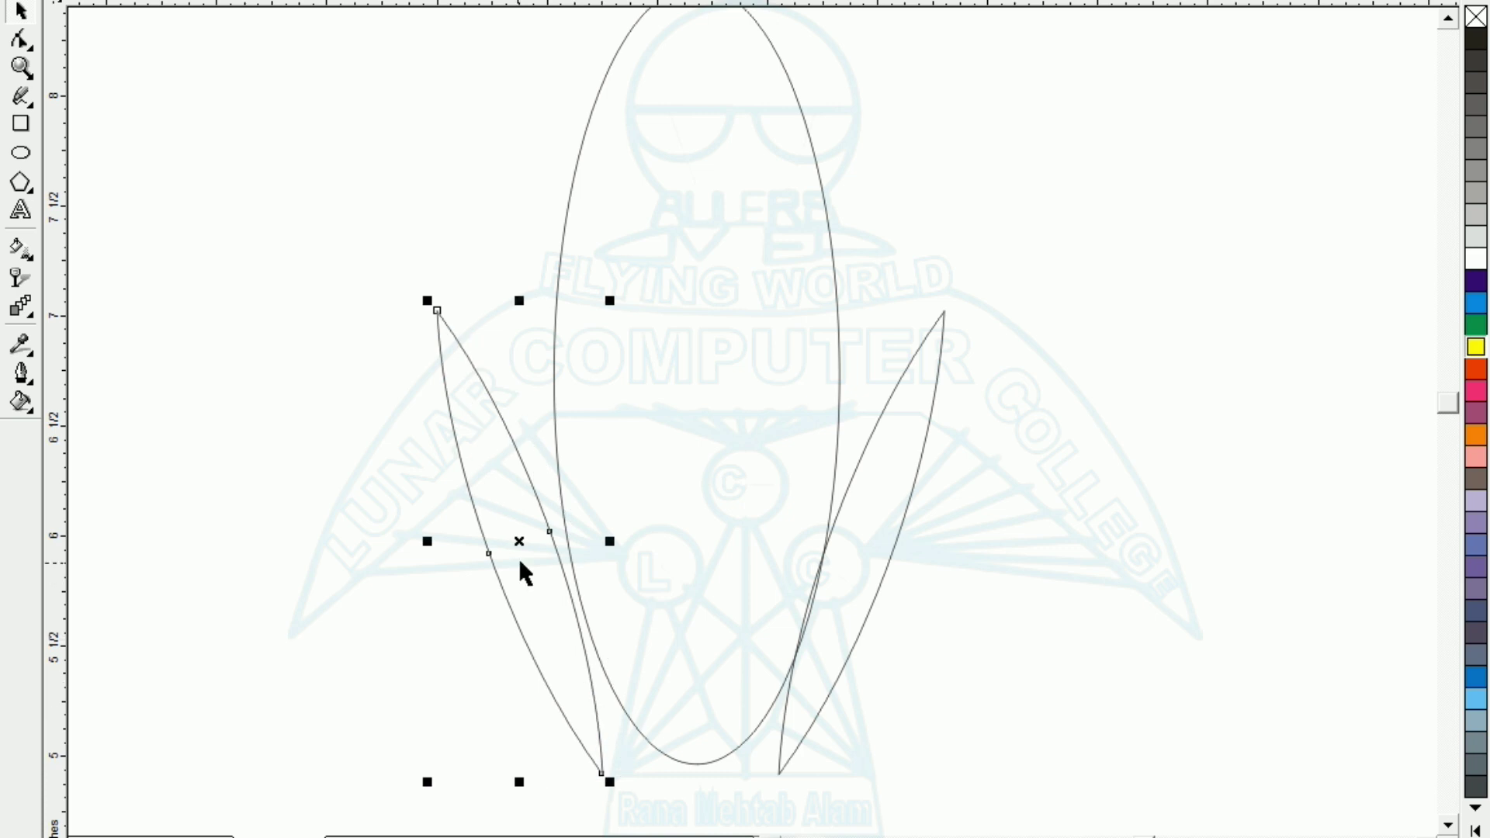
pyautogui.moveTo(519, 540); pyautogui.dragTo(530, 540)
pyautogui.click(434, 598)
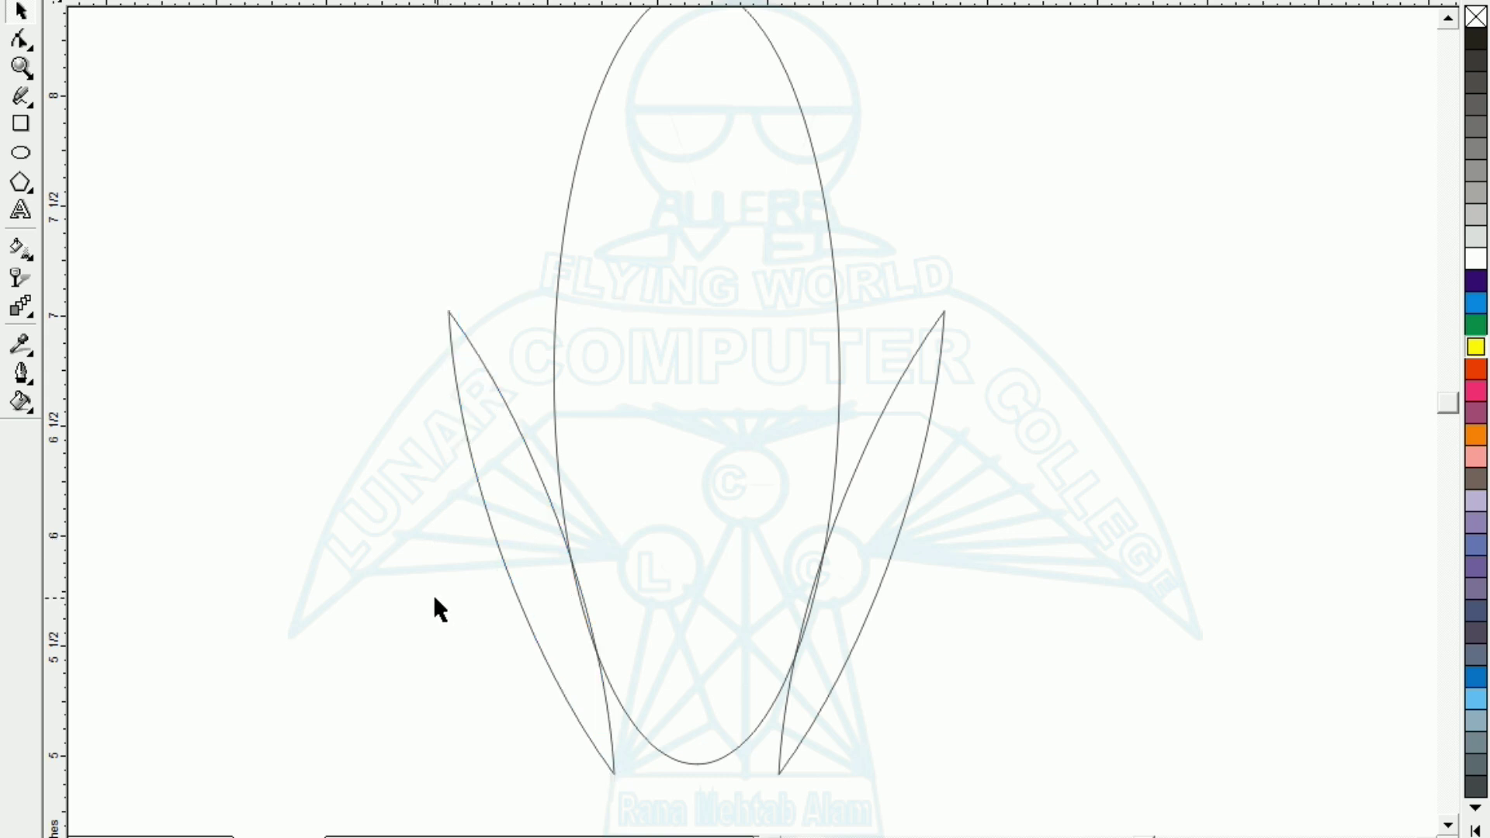
# - Select the ellipse and both side lenses together and weld them into a single petal outline
pyautogui.press('F3')
pyautogui.moveTo(492, 124); pyautogui.dragTo(956, 668)
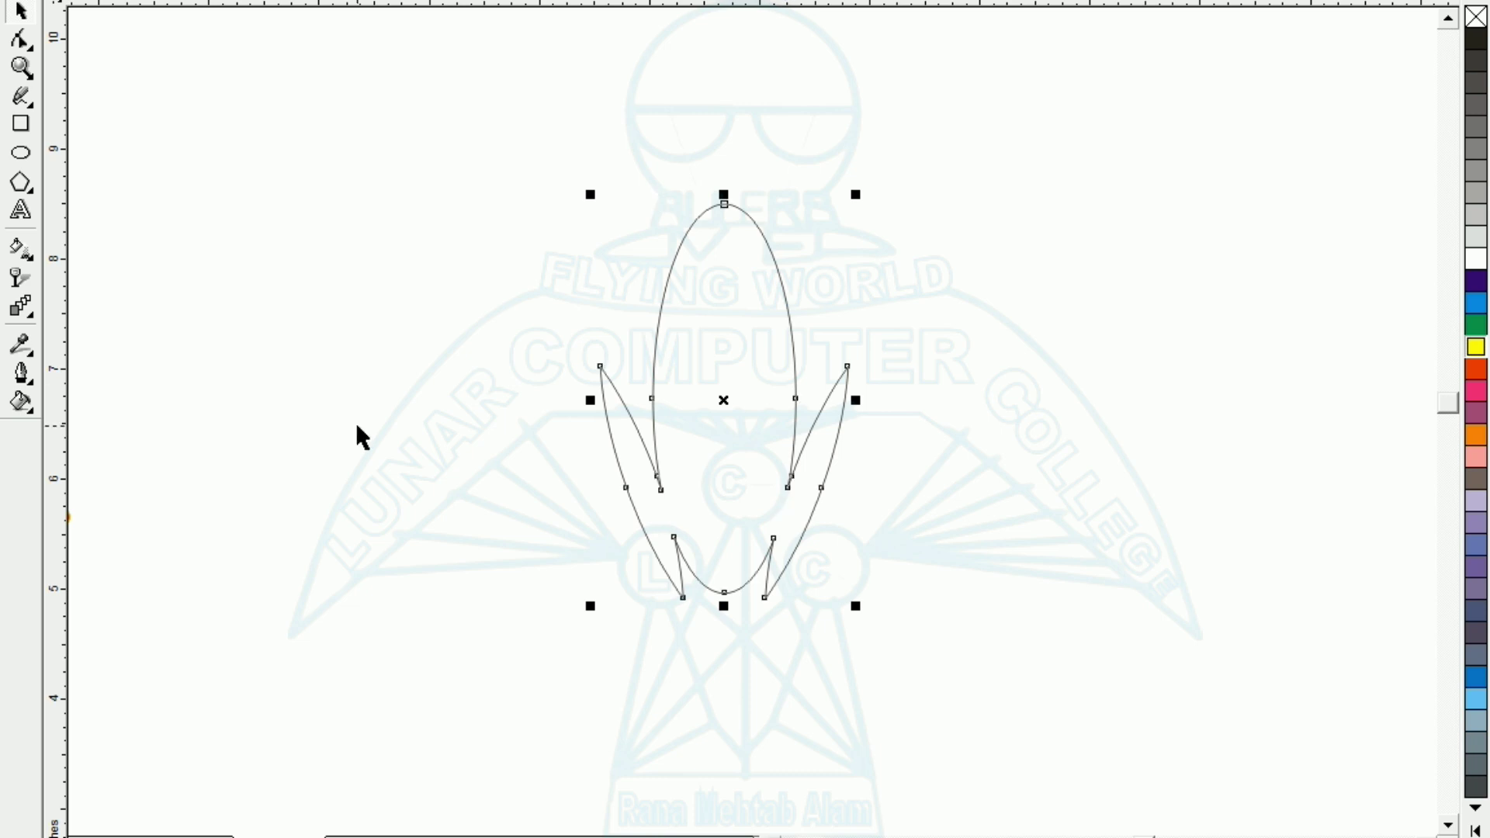
pyautogui.click(687, 584)
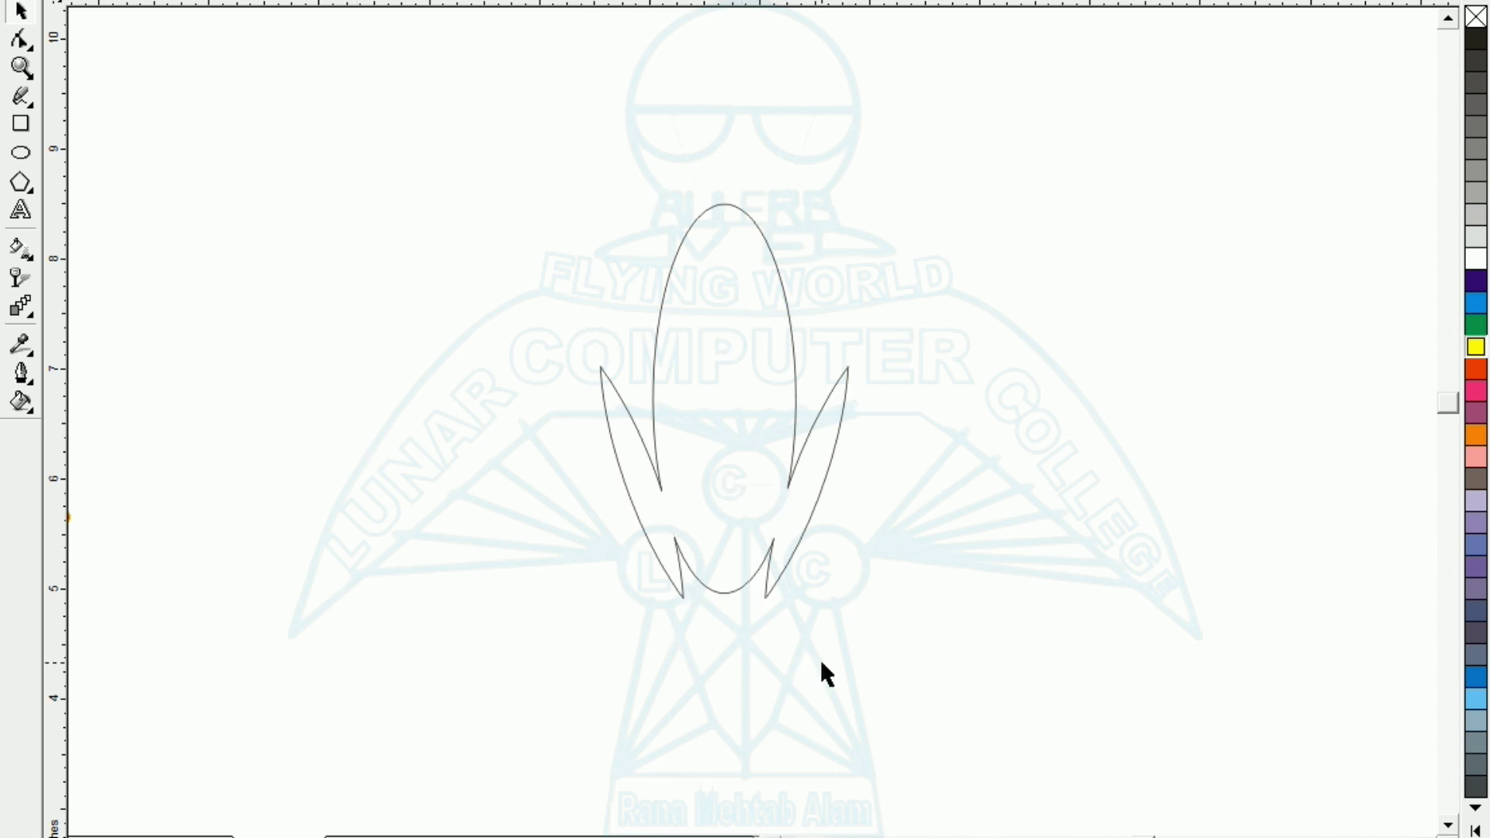
# - Move the three-pointed petal's rotation centre straight down to the midpoint between its two lower tips
pyautogui.click(706, 419)
pyautogui.click(723, 397)
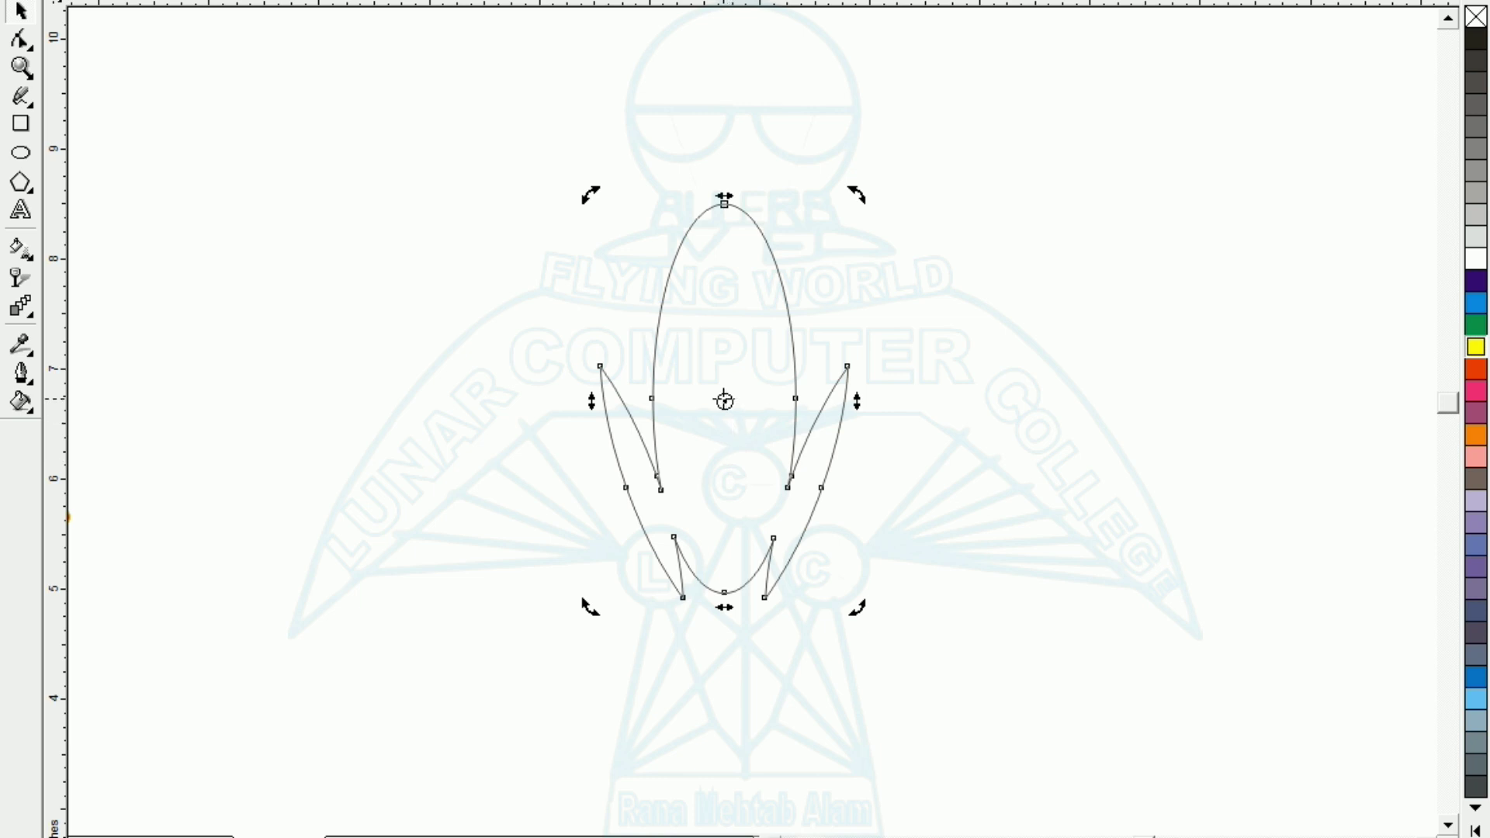
pyautogui.moveTo(723, 398); pyautogui.dragTo(724, 598)
# - Rotate a copy of the three-pointed petal clockwise about its lower centre and repeat the rotation until twelve petals complete the circle
pyautogui.moveTo(857, 195)
pyautogui.mouseDown()
pyautogui.moveTo(1067, 409)
pyautogui.moveTo(1030, 355)
pyautogui.mouseUp()
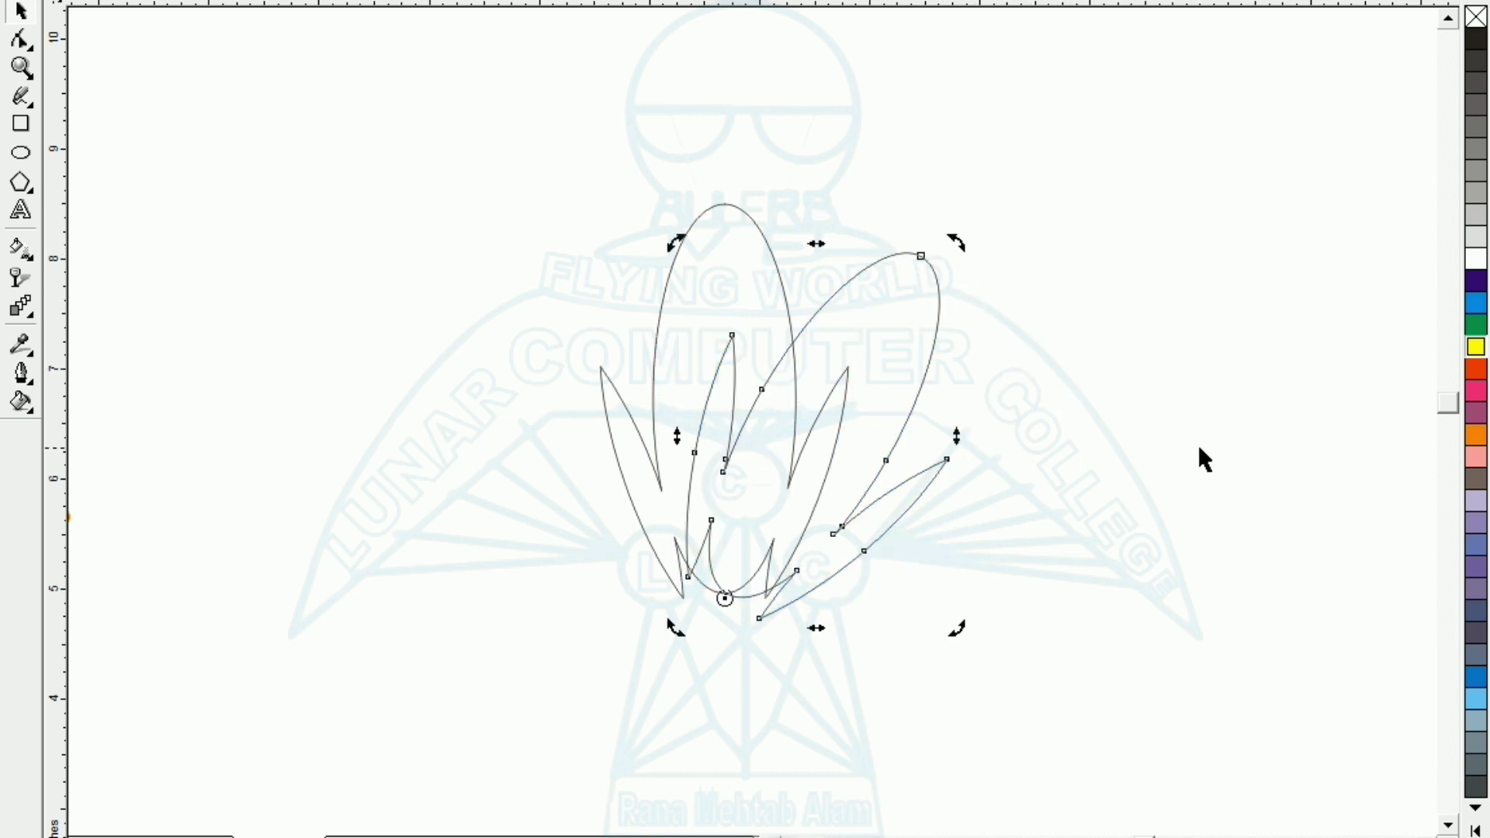
pyautogui.hotkey('ctrl', 'r')
pyautogui.hotkey('ctrl', 'r')
pyautogui.hotkey('ctrl', 'r')
pyautogui.hotkey('ctrl', 'r')
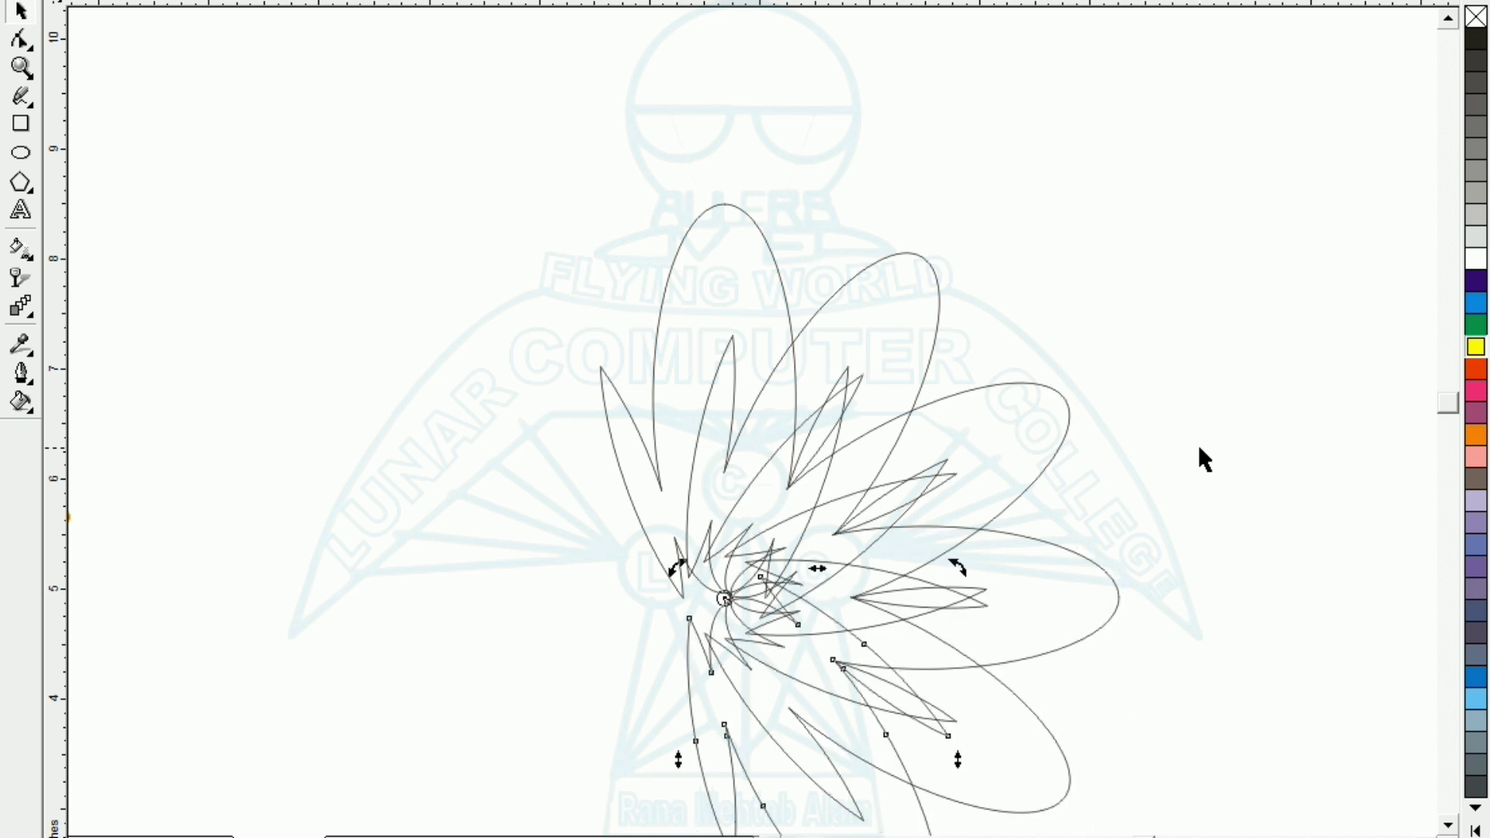
pyautogui.hotkey('ctrl', 'r')
pyautogui.hotkey('ctrl', 'r')
pyautogui.hotkey('ctrl', 'r')
pyautogui.hotkey('ctrl', 'r')
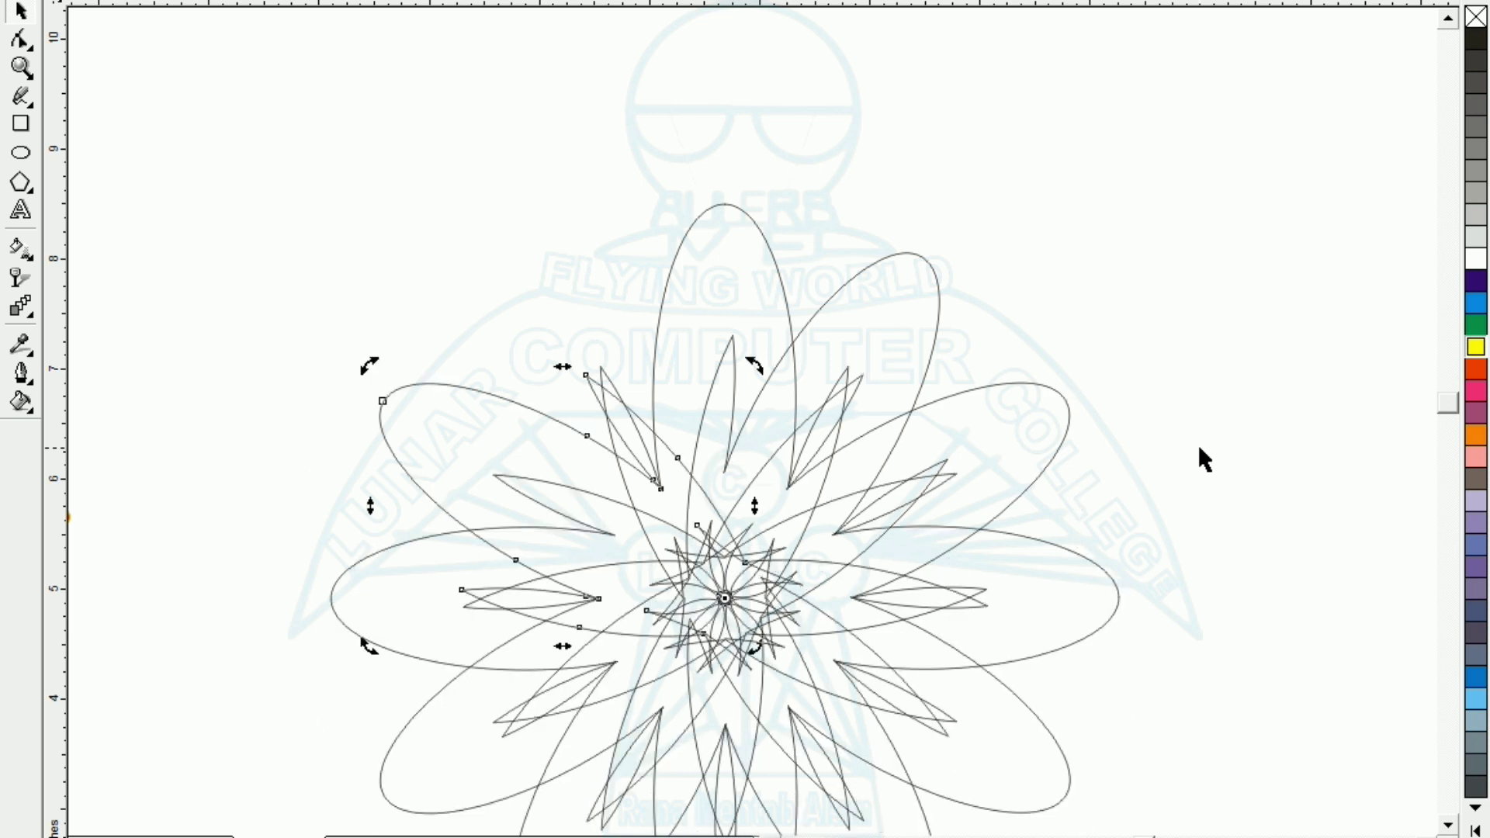
# - Select all twelve petals, fill them plum, combine them into one flower and give it an orange outline
pyautogui.press('F3')
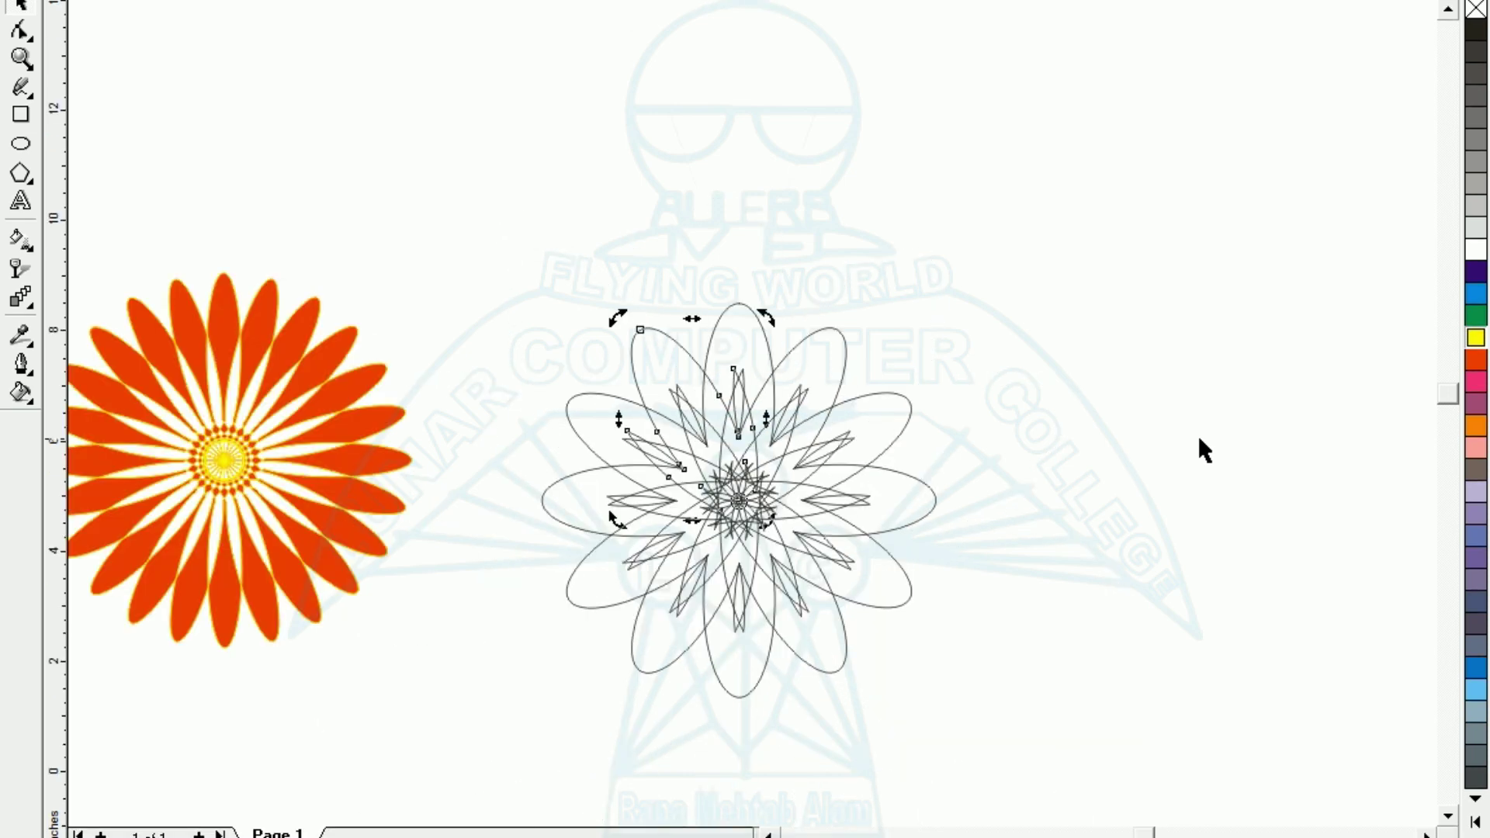
pyautogui.click(1136, 592)
pyautogui.moveTo(1263, 123); pyautogui.dragTo(501, 738)
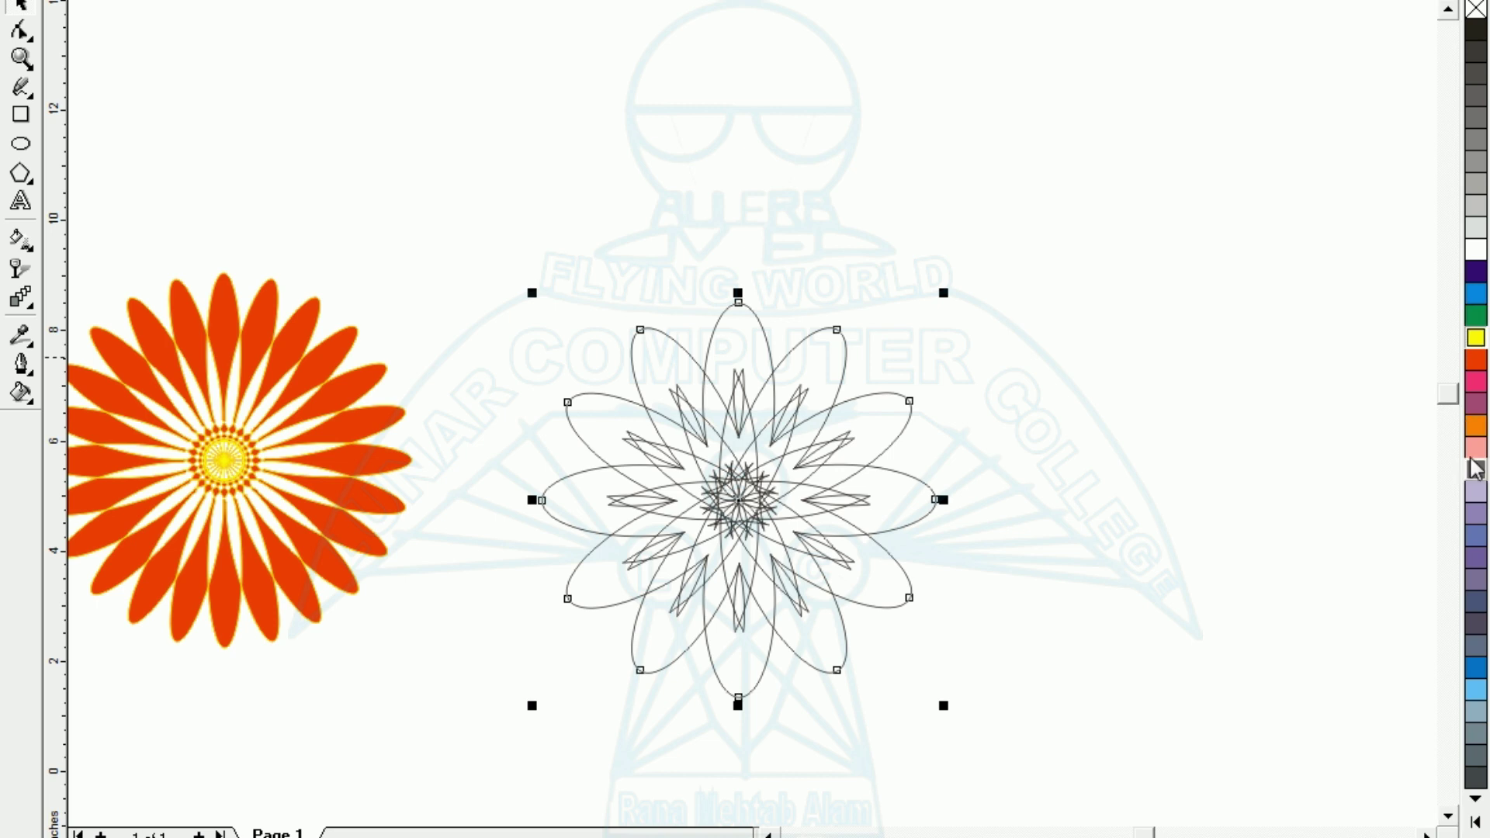
pyautogui.click(1475, 405)
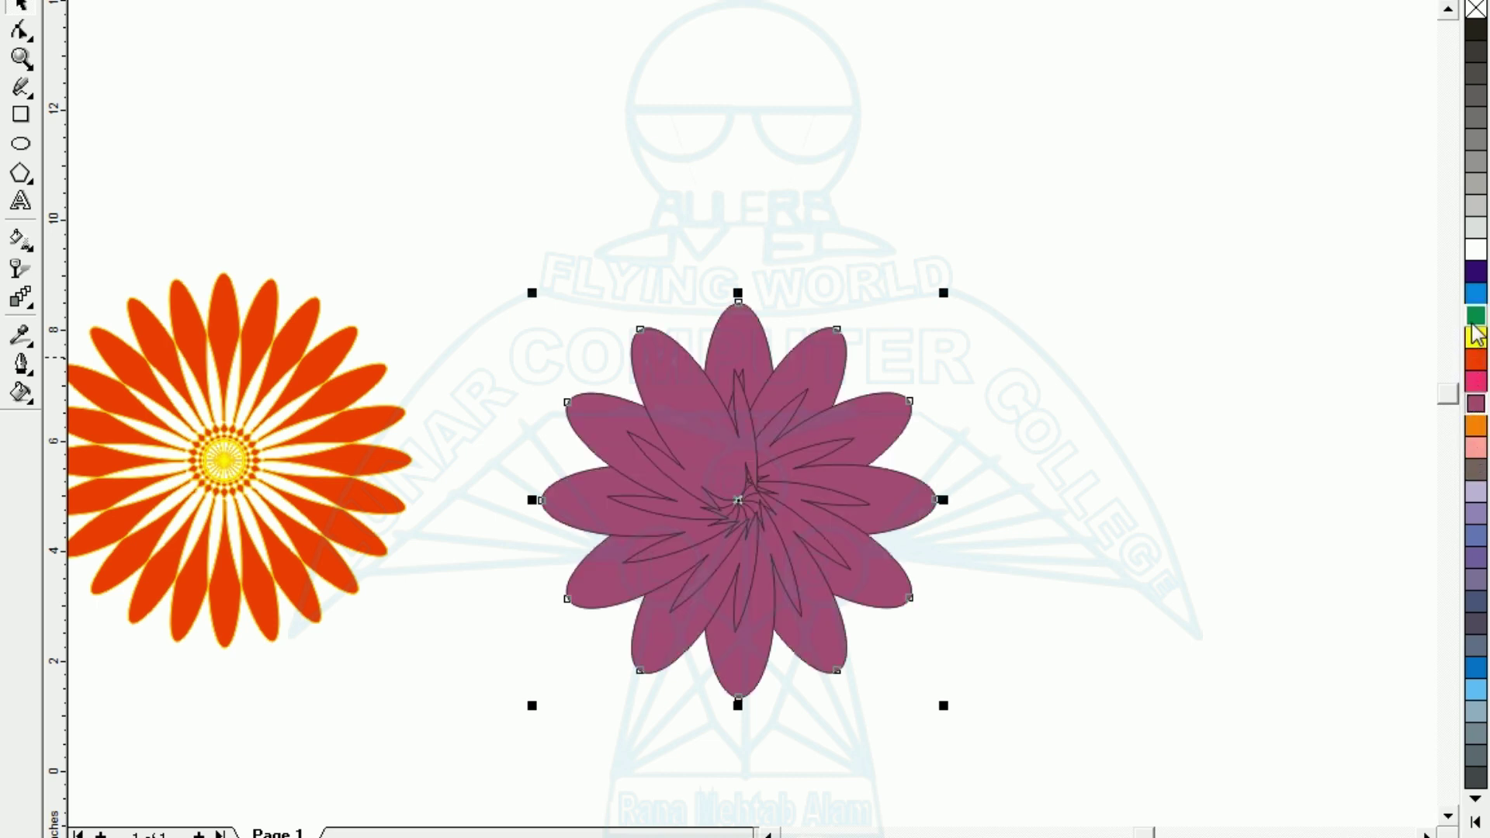
pyautogui.rightClick(1475, 426)
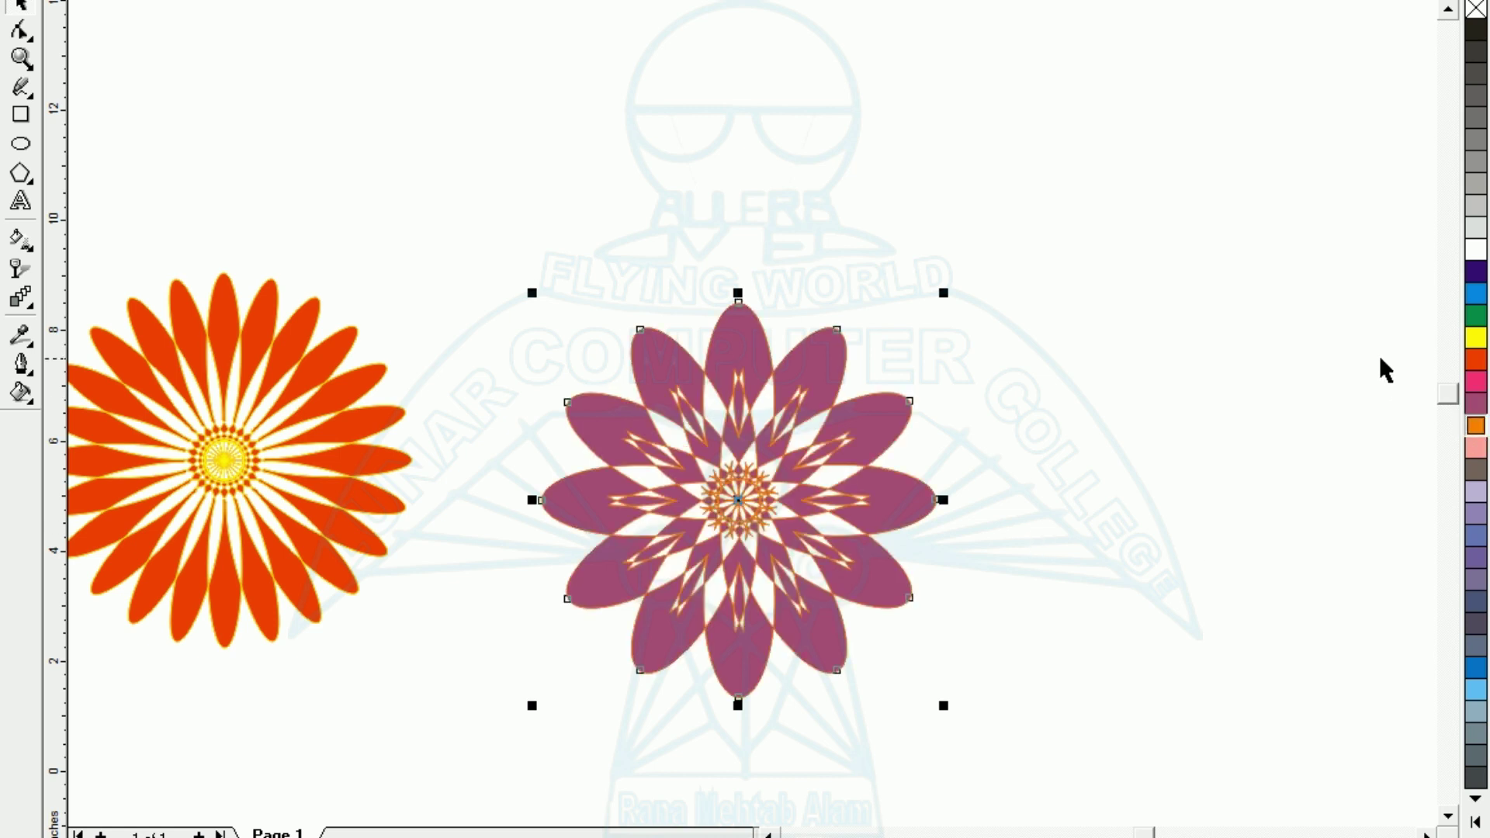
# - Examine the combined plum flower as a whole and its central pattern up close, alongside the other flowers
pyautogui.click(1306, 501)
pyautogui.moveTo(1301, 128); pyautogui.dragTo(491, 775)
pyautogui.hotkey('shift', 'F2')
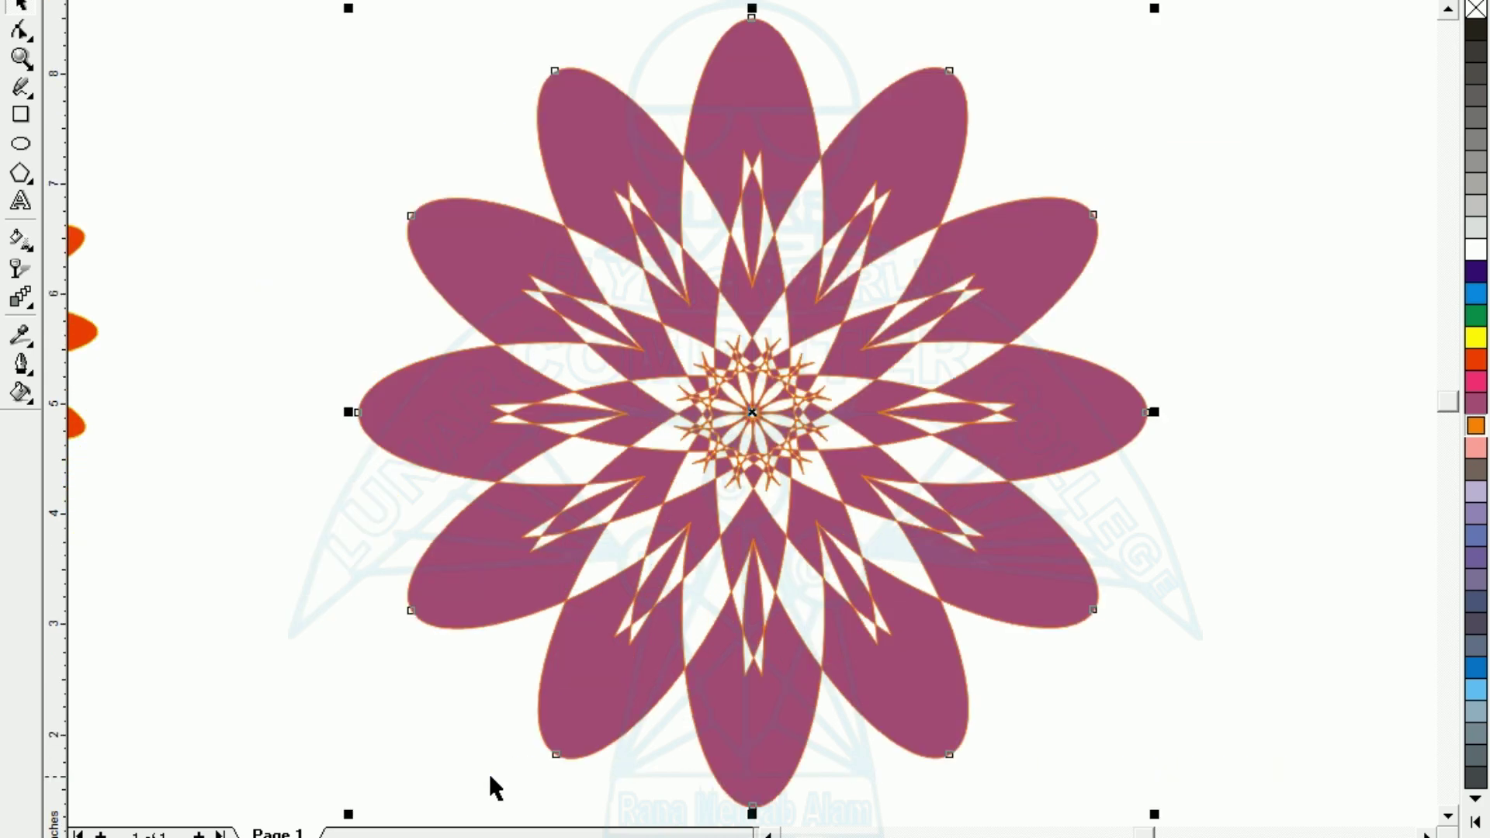
pyautogui.click(1224, 644)
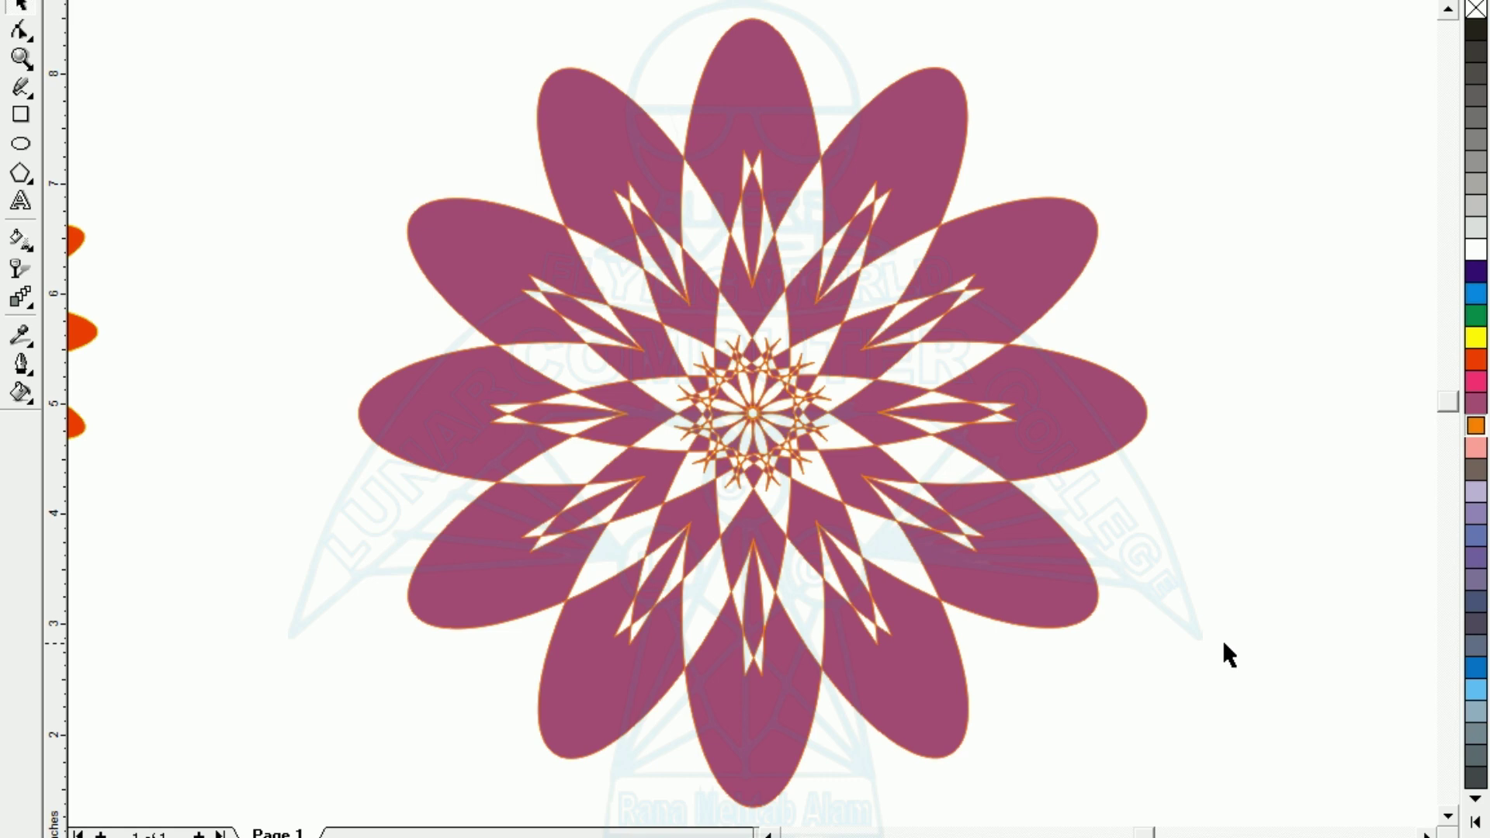
pyautogui.press('z')
pyautogui.moveTo(609, 301)
pyautogui.mouseDown()
pyautogui.moveTo(773, 398)
pyautogui.moveTo(857, 512)
pyautogui.mouseUp()
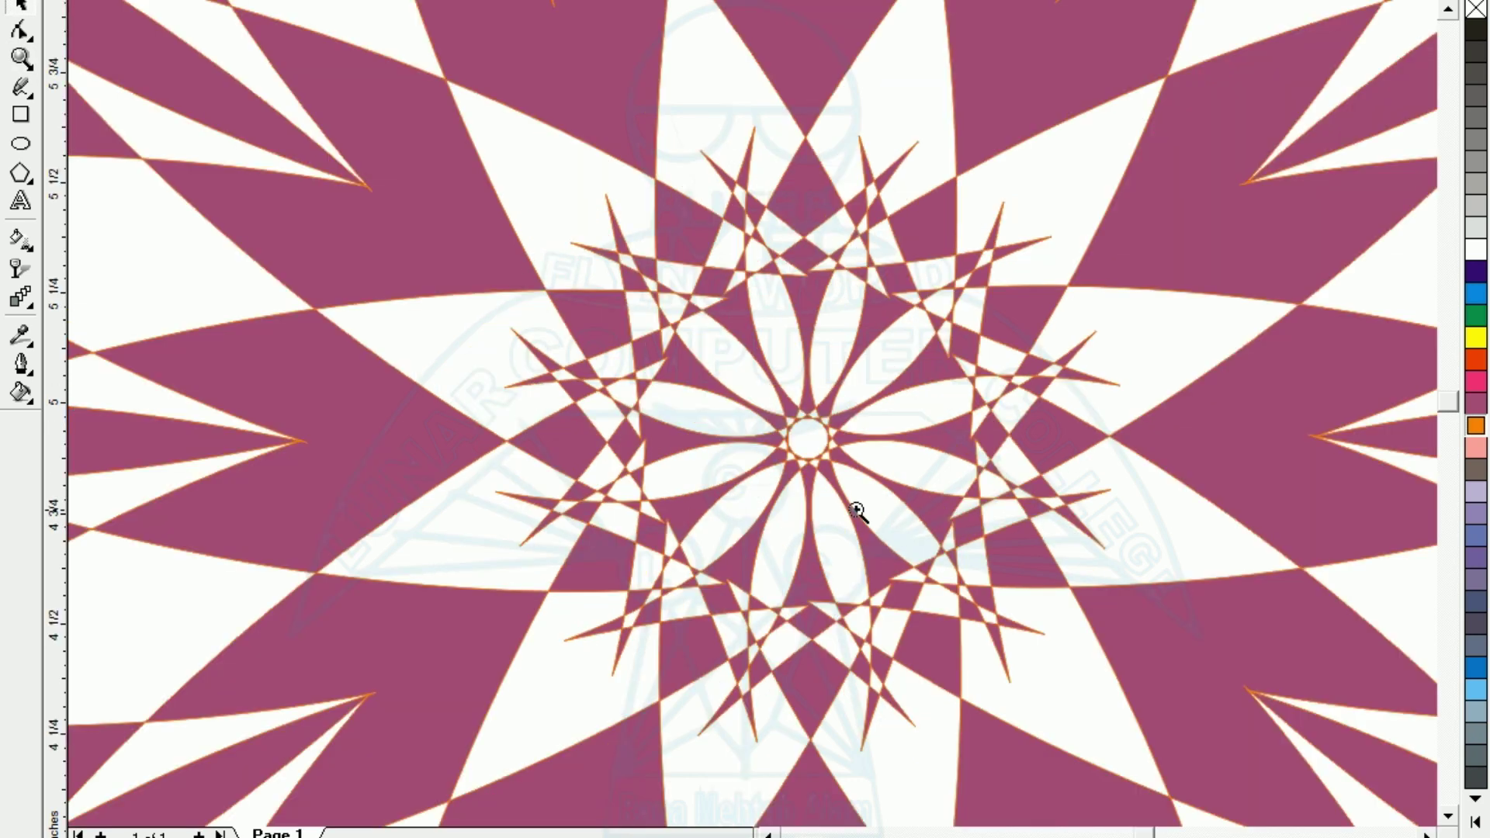
pyautogui.rightClick(857, 513)
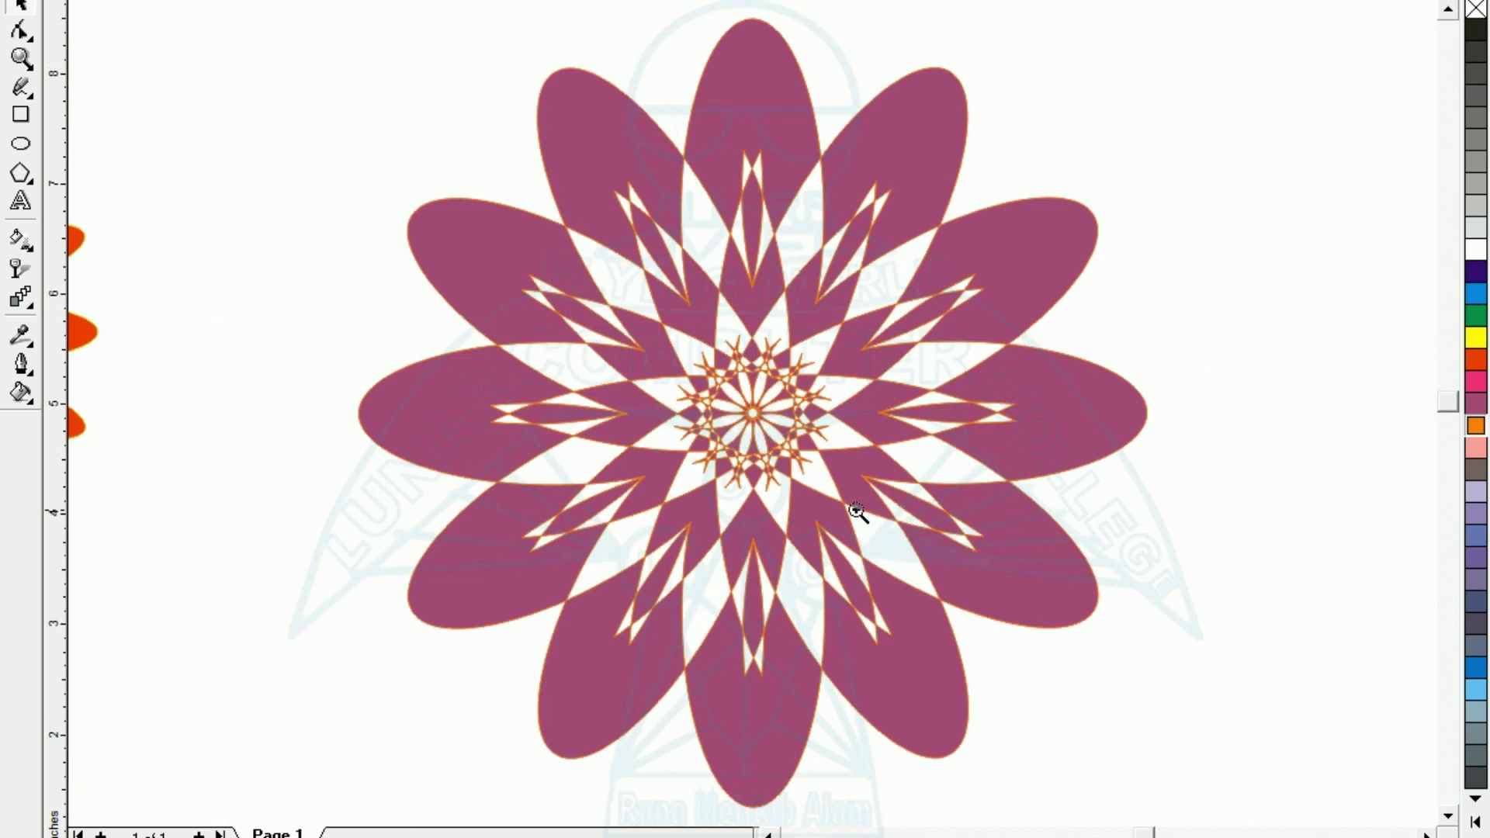
pyautogui.rightClick(857, 512)
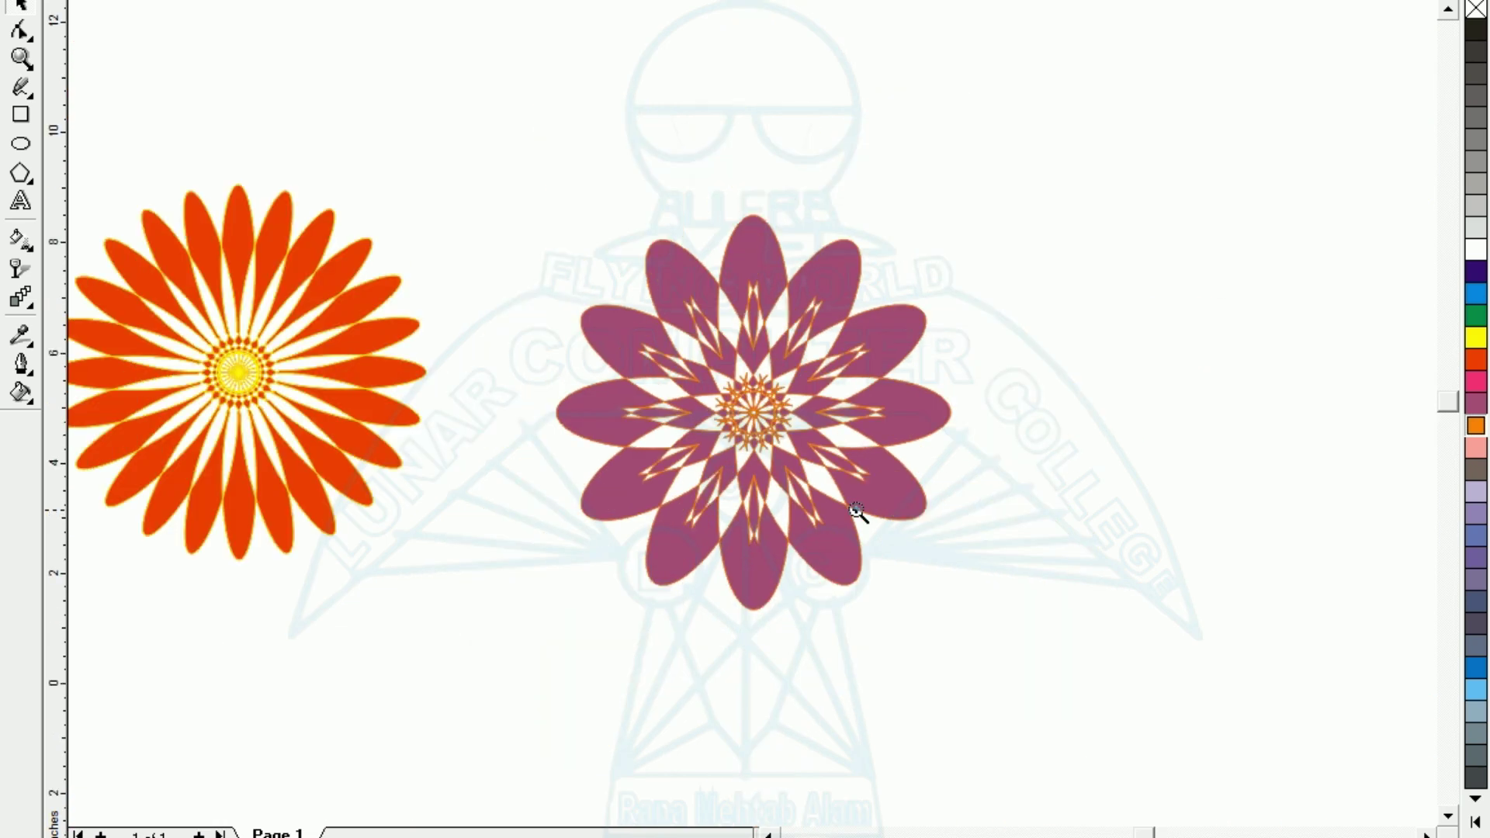
pyautogui.rightClick(857, 512)
pyautogui.press('space')
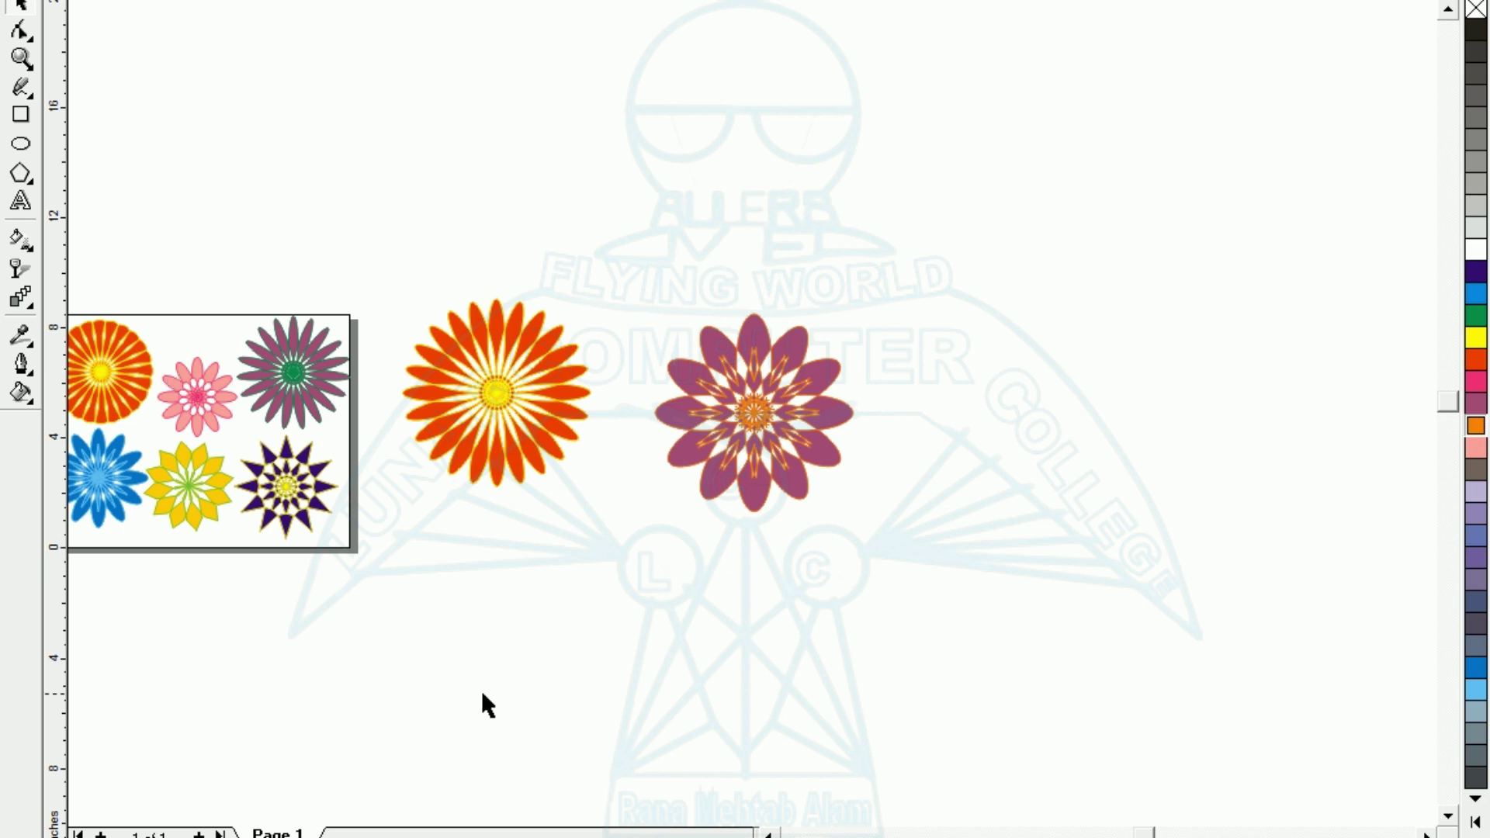
pyautogui.click(289, 508)
pyautogui.moveTo(284, 482); pyautogui.dragTo(683, 240)
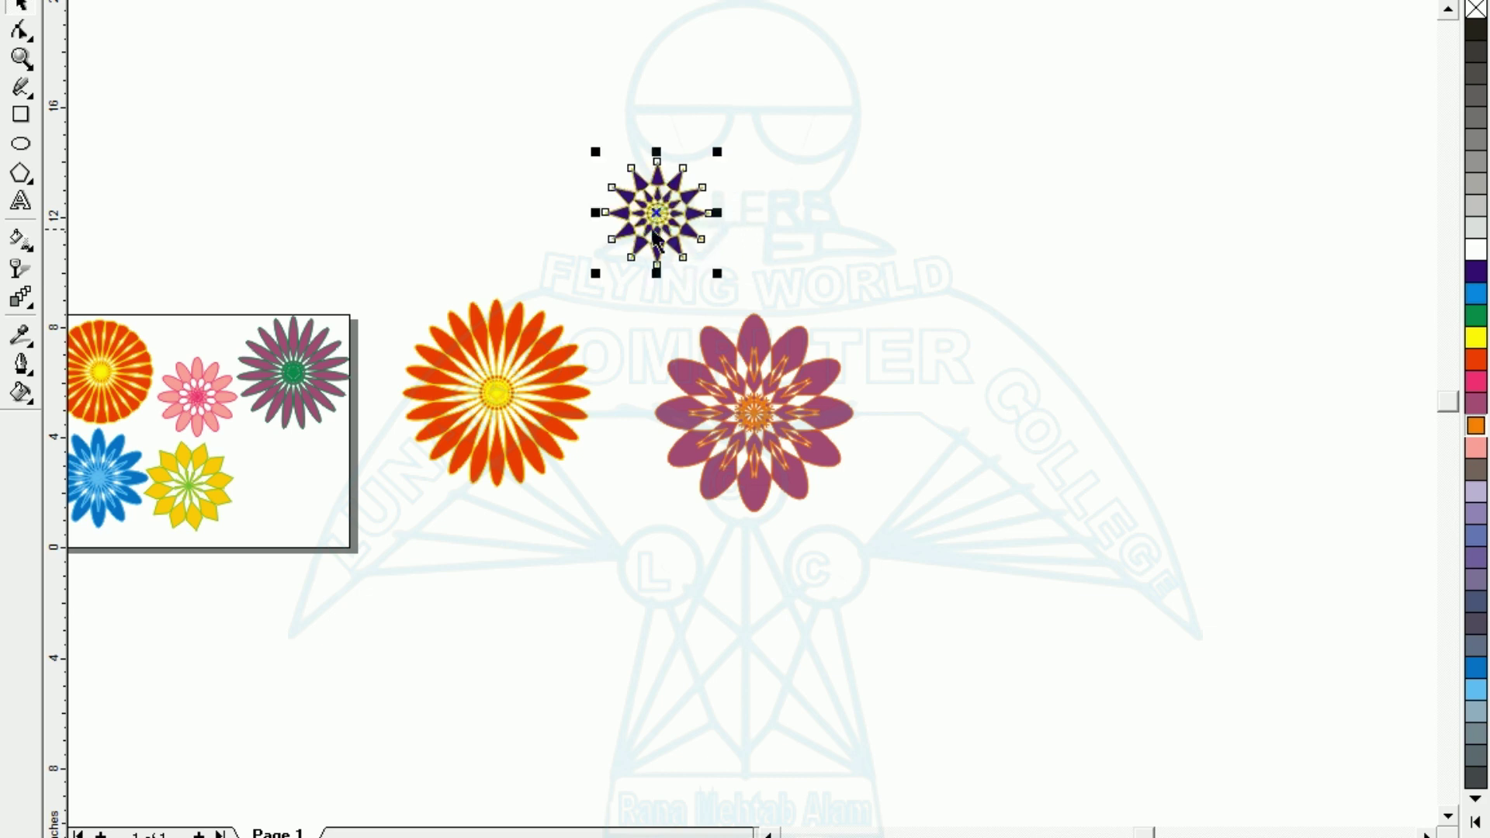
pyautogui.hotkey('ctrl', 'z')
pyautogui.hotkey('ctrl', 'z')
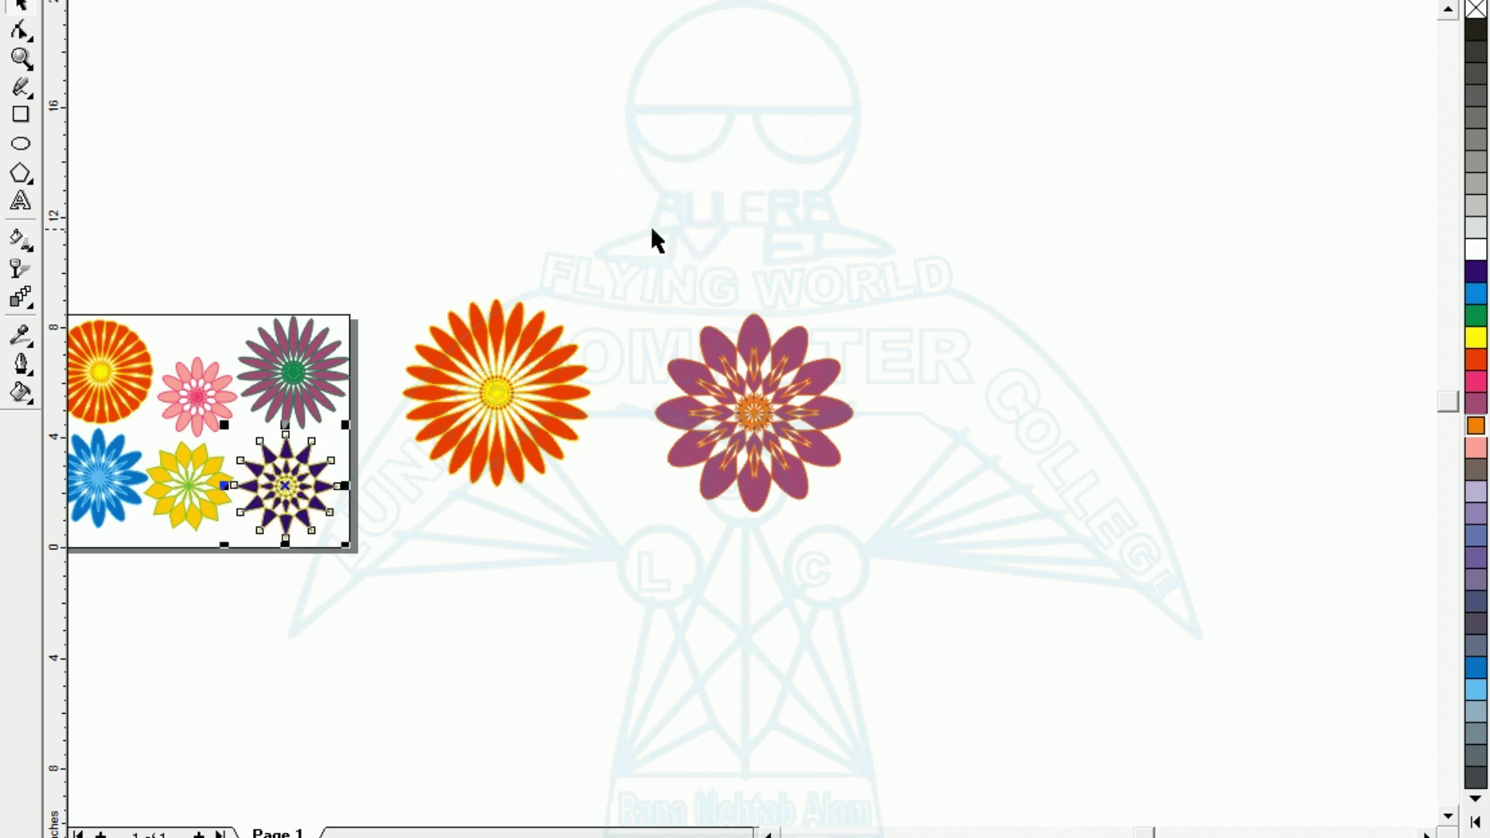
# - Break the dark violet star flower apart into its separate petals
pyautogui.press('F3')
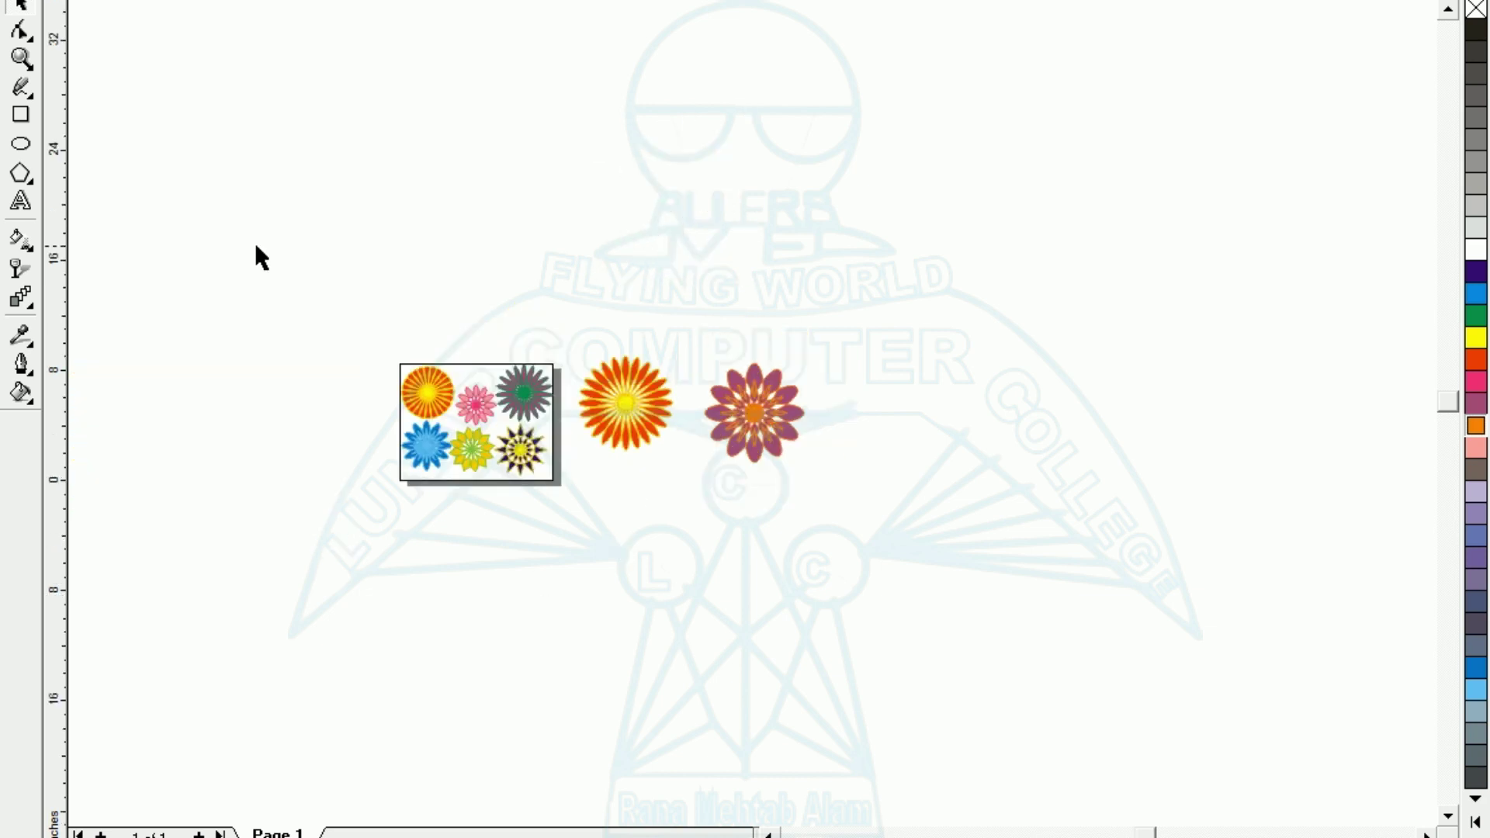
pyautogui.moveTo(256, 247); pyautogui.dragTo(1062, 661)
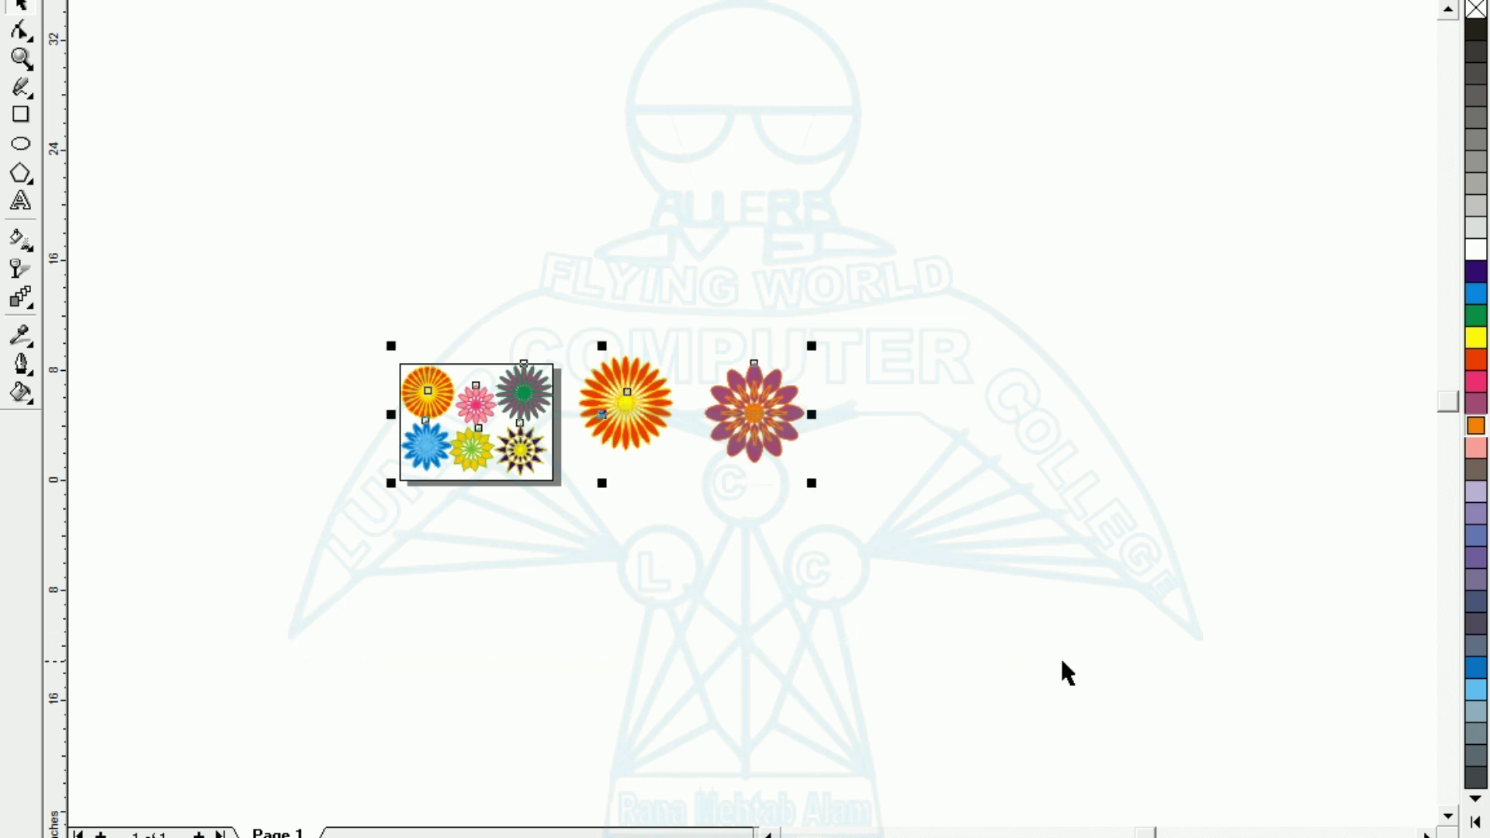
pyautogui.hotkey('shift', 'F2')
pyautogui.click(519, 574)
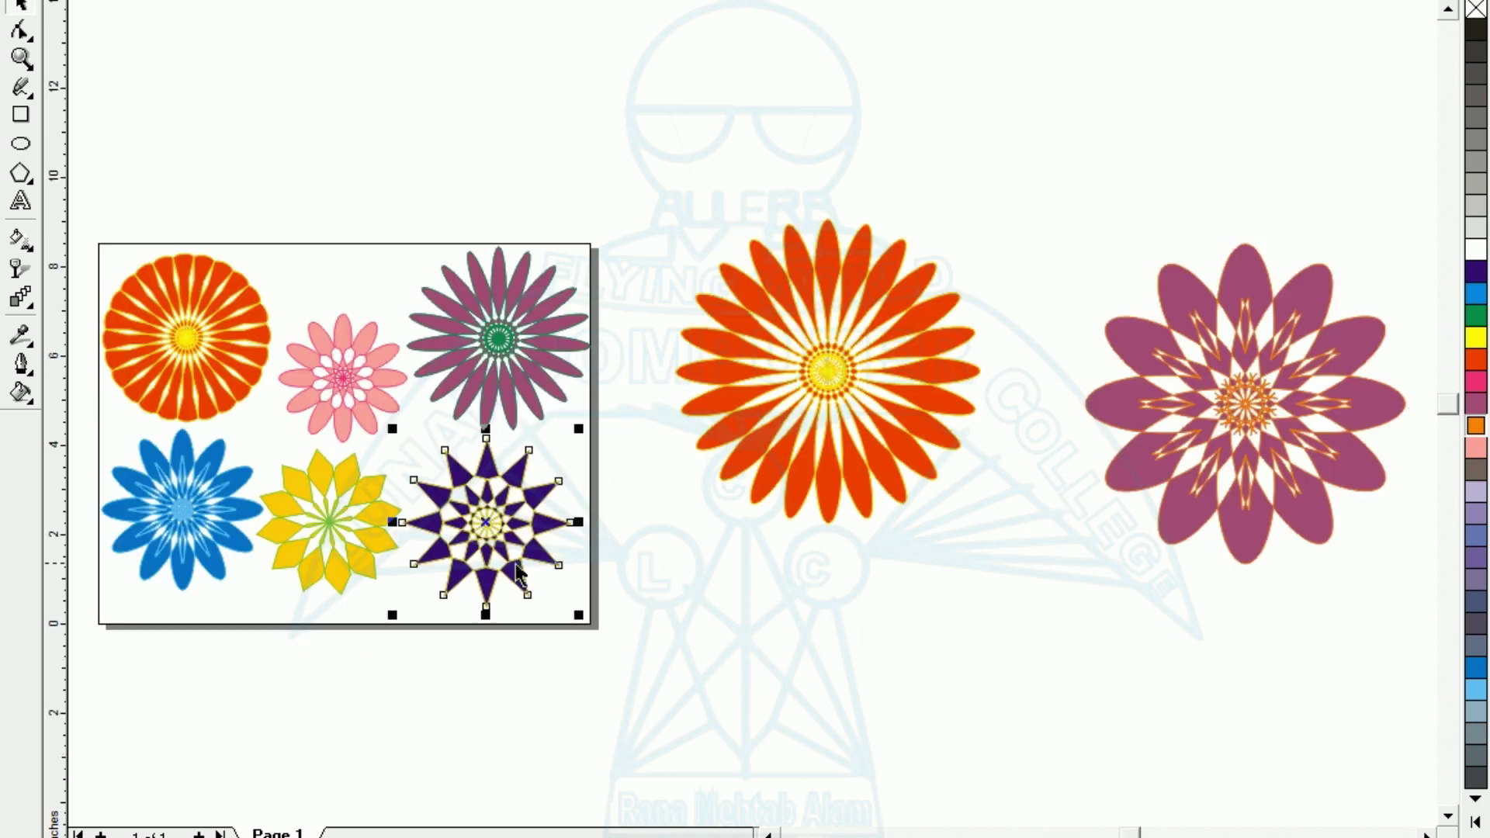
pyautogui.hotkey('shift', 'F2')
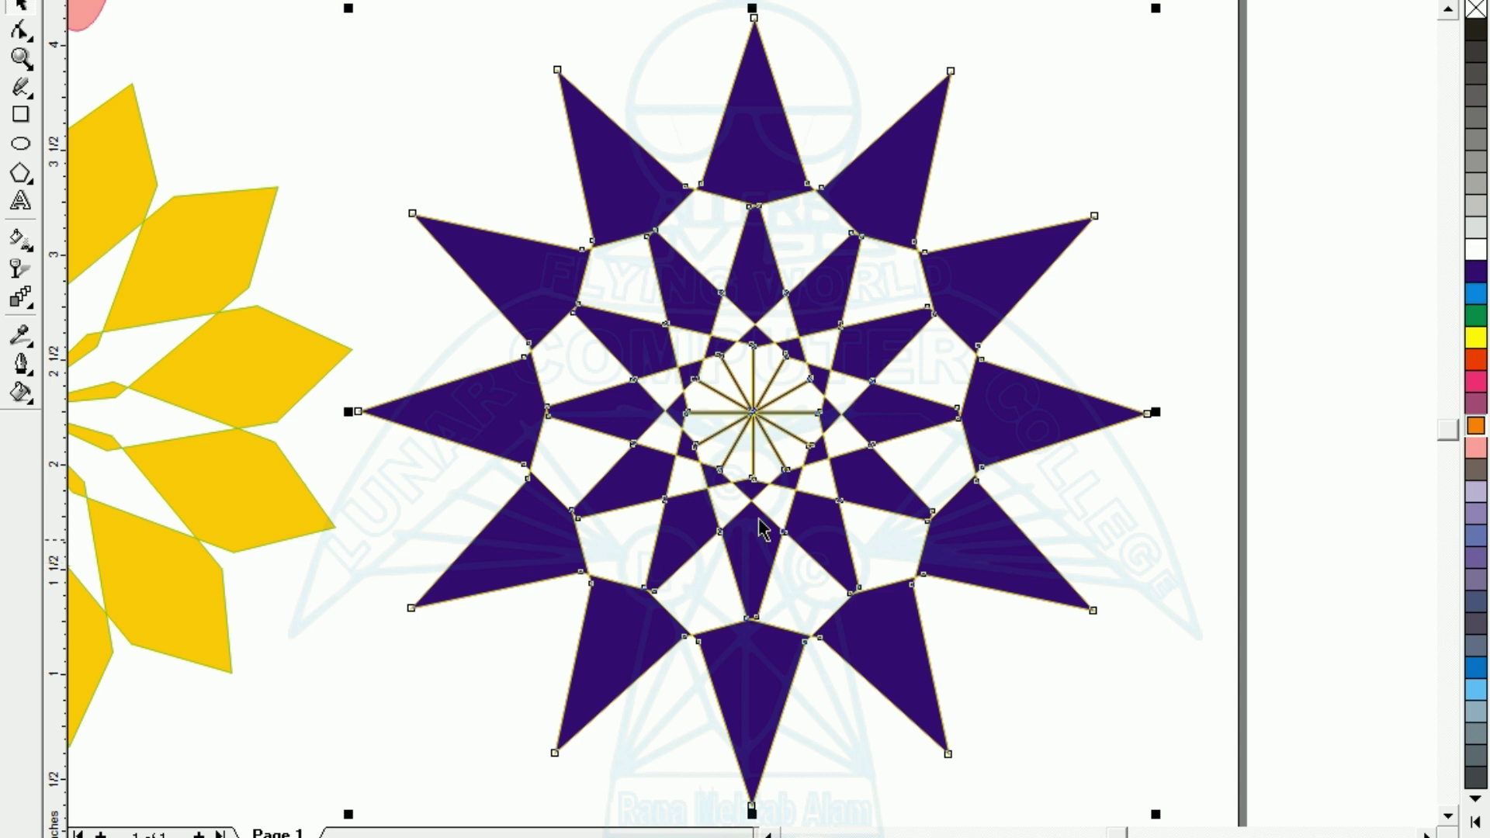
pyautogui.click(1148, 555)
pyautogui.click(1018, 459)
pyautogui.hotkey('ctrl', 'z')
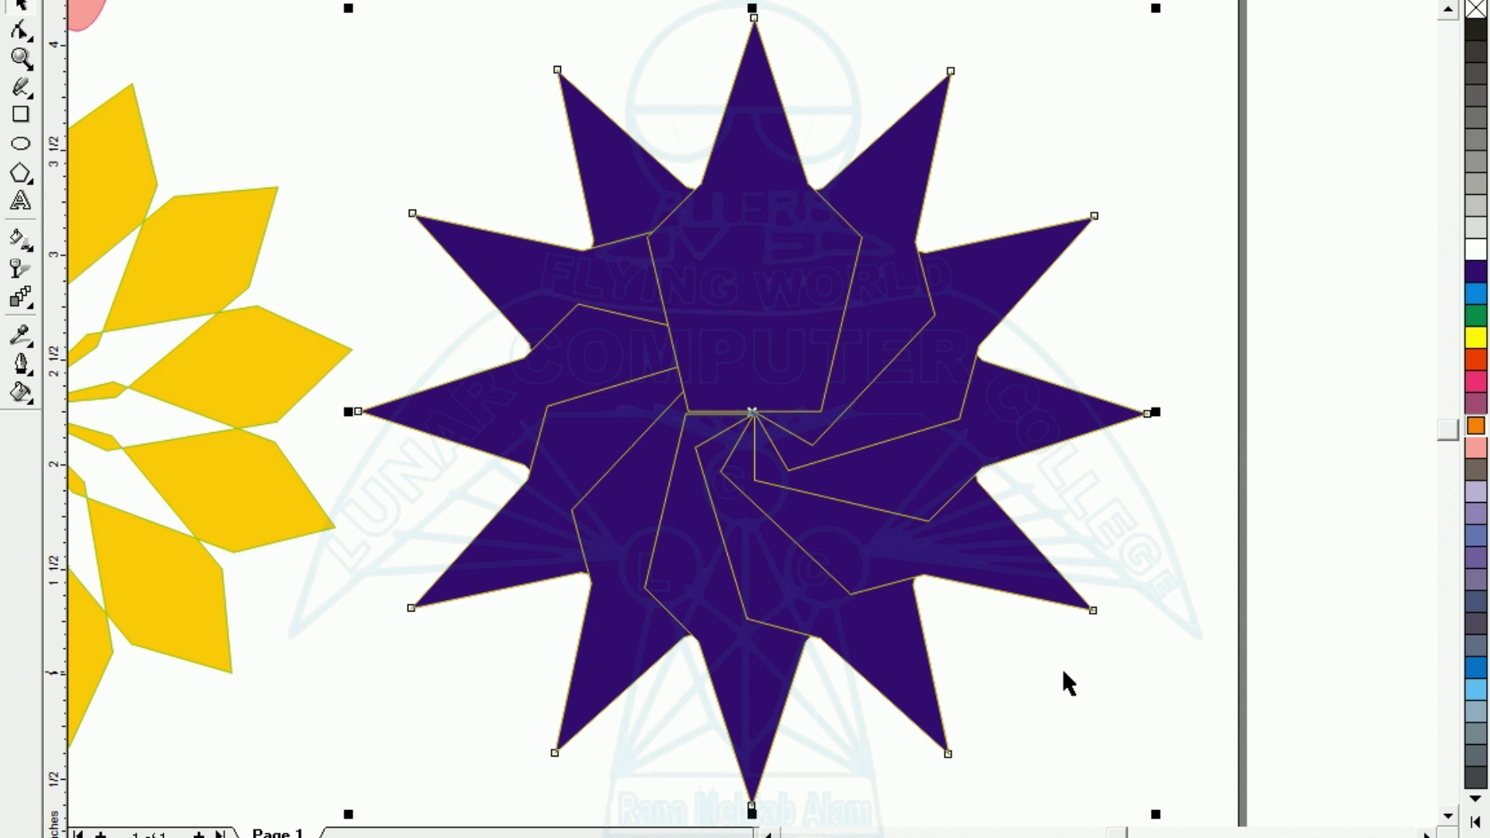
# - Pull one petal out of the violet star to examine its outline, and undo both the move and the break-apart
pyautogui.click(977, 543)
pyautogui.moveTo(979, 568); pyautogui.dragTo(1310, 634)
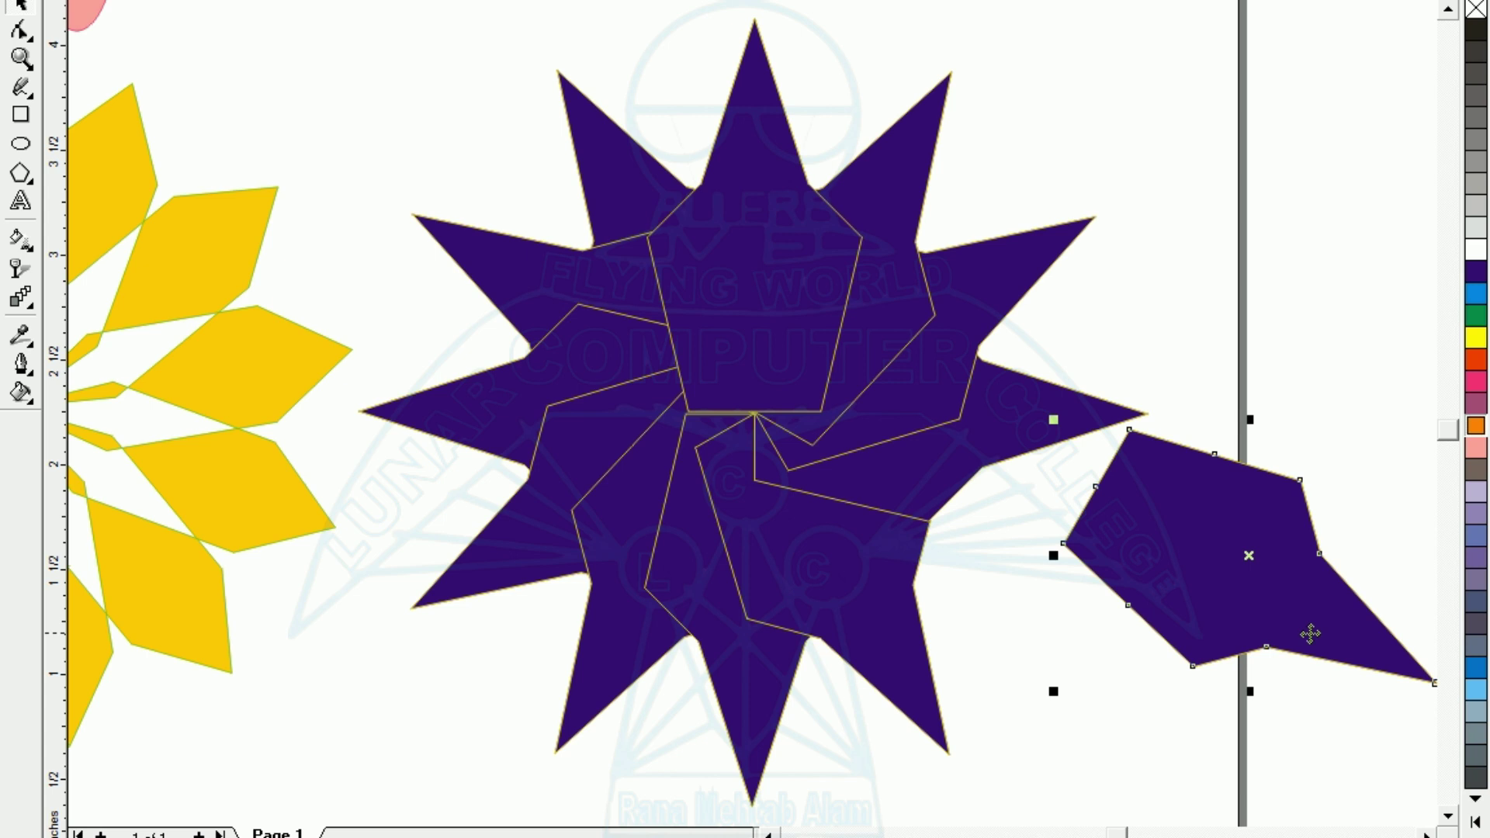
pyautogui.hotkey('ctrl', 'z')
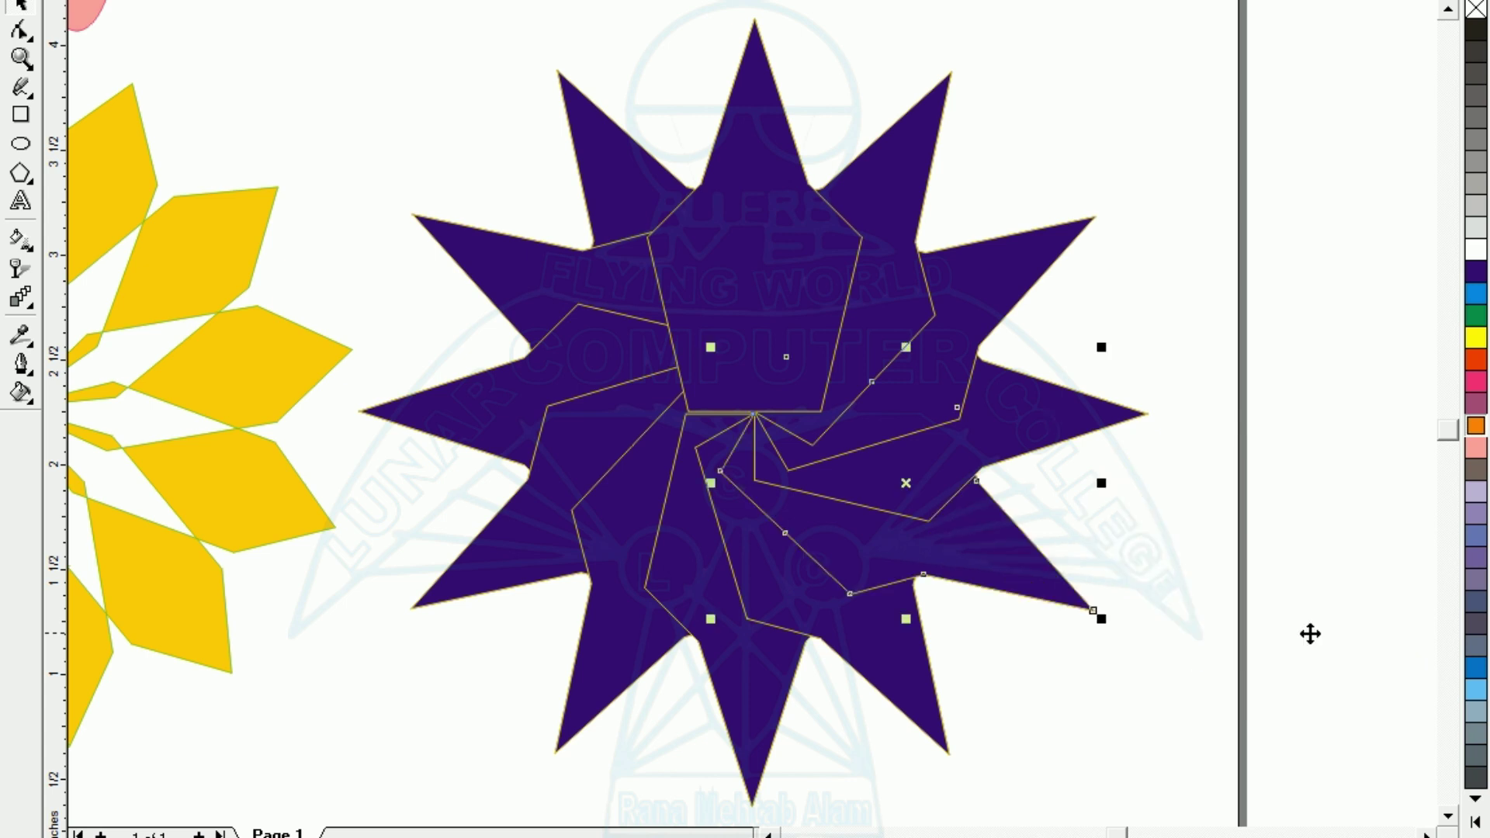
pyautogui.press('F3')
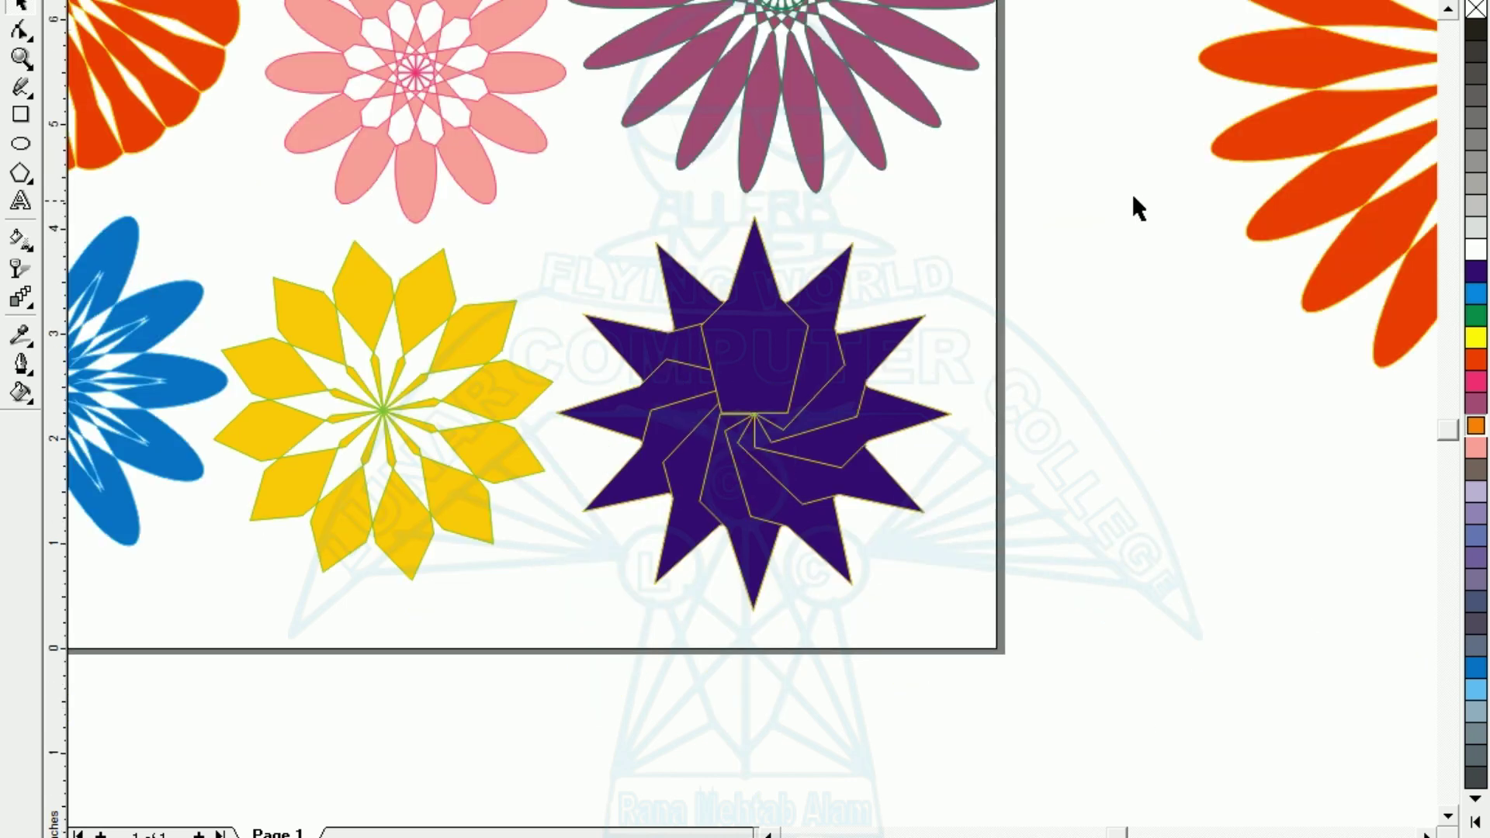
pyautogui.moveTo(1135, 198); pyautogui.dragTo(532, 695)
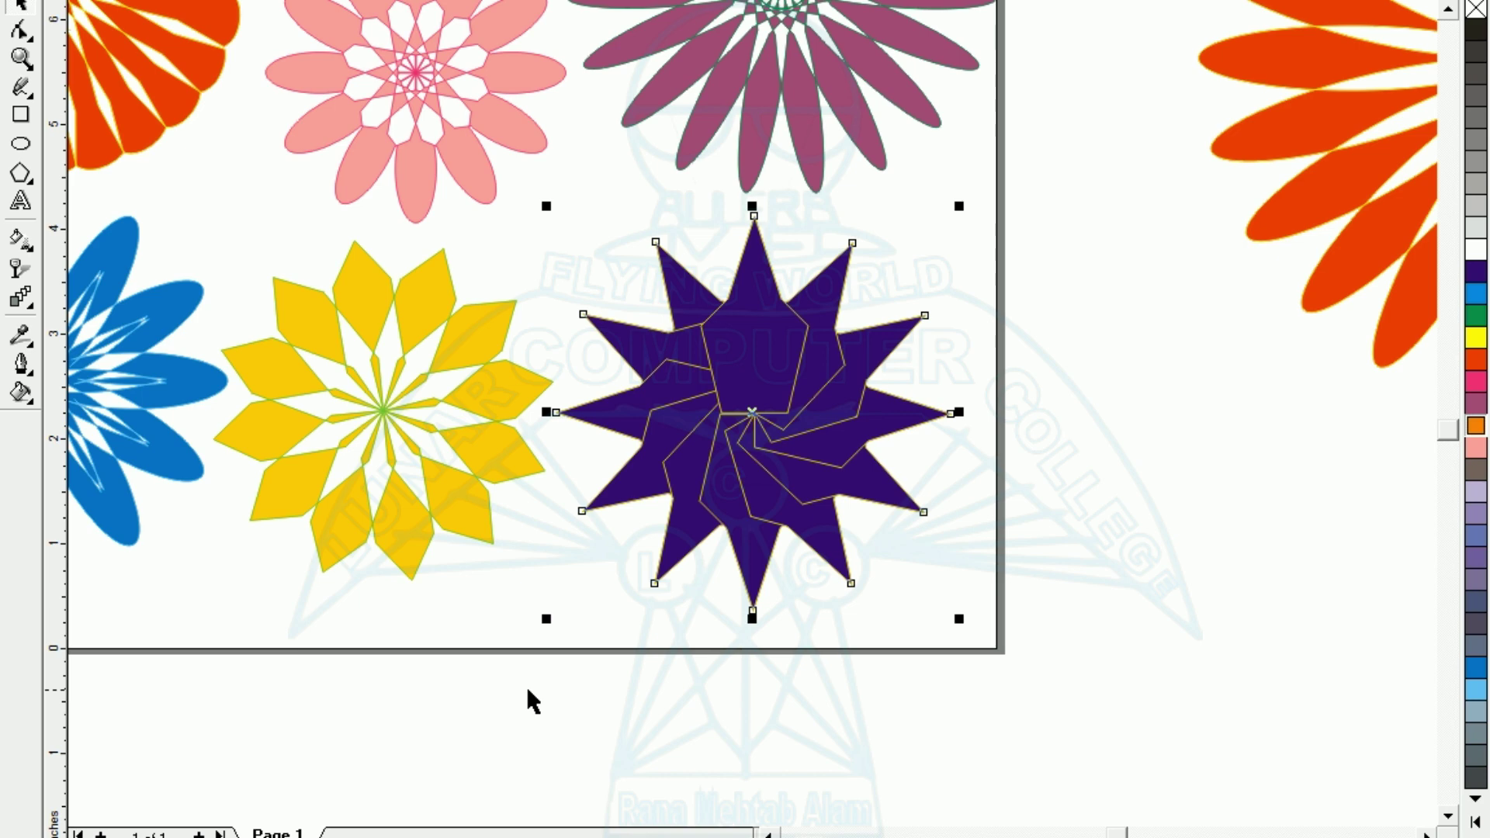
pyautogui.hotkey('ctrl', 'z')
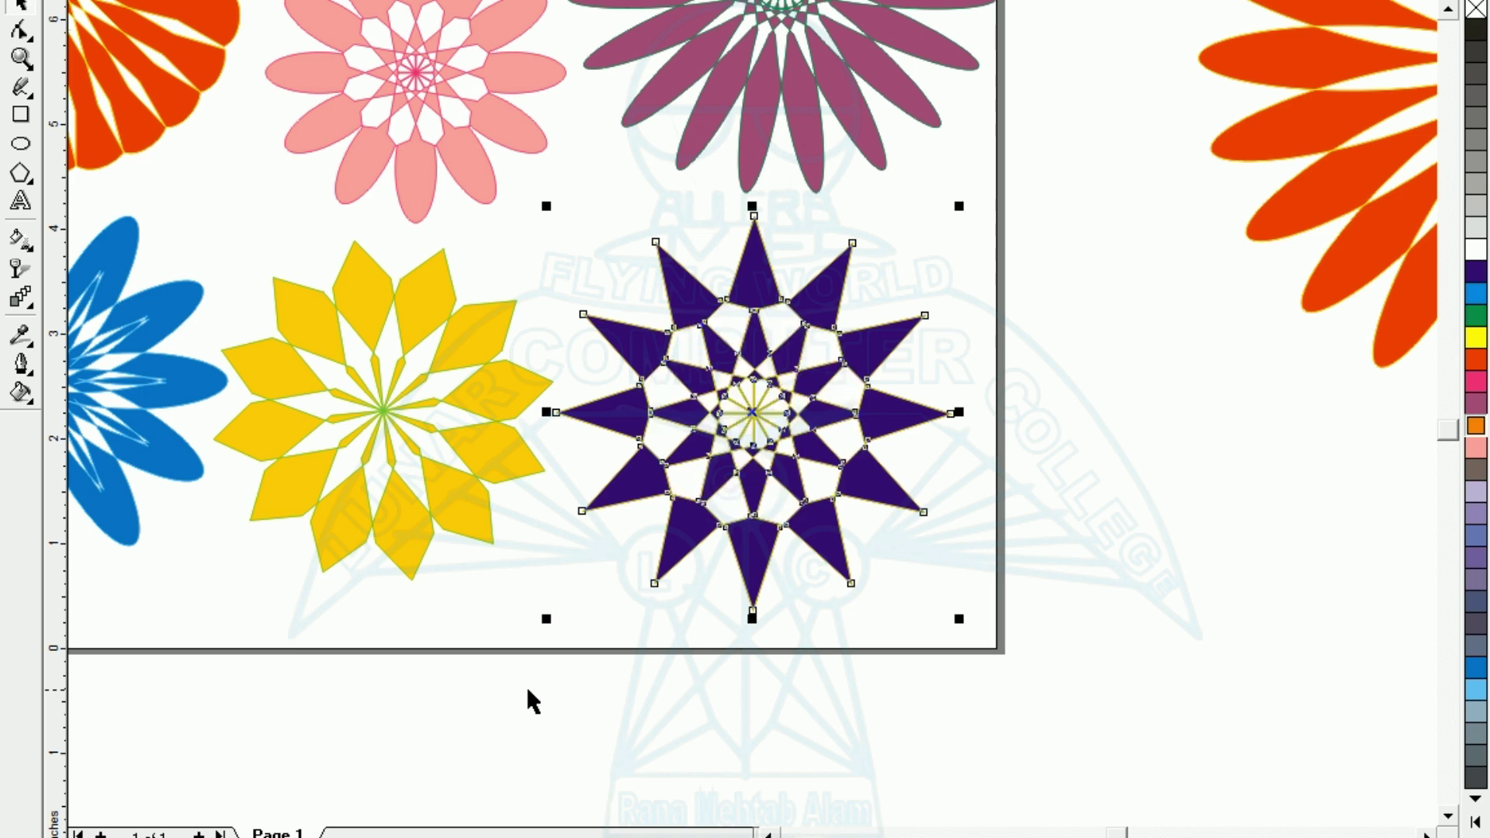
# - Draw a polygon about 1.8 in wide and 2.0 in tall below the large orange flower and give it 5 sides
pyautogui.press('F3')
pyautogui.click(26, 177)
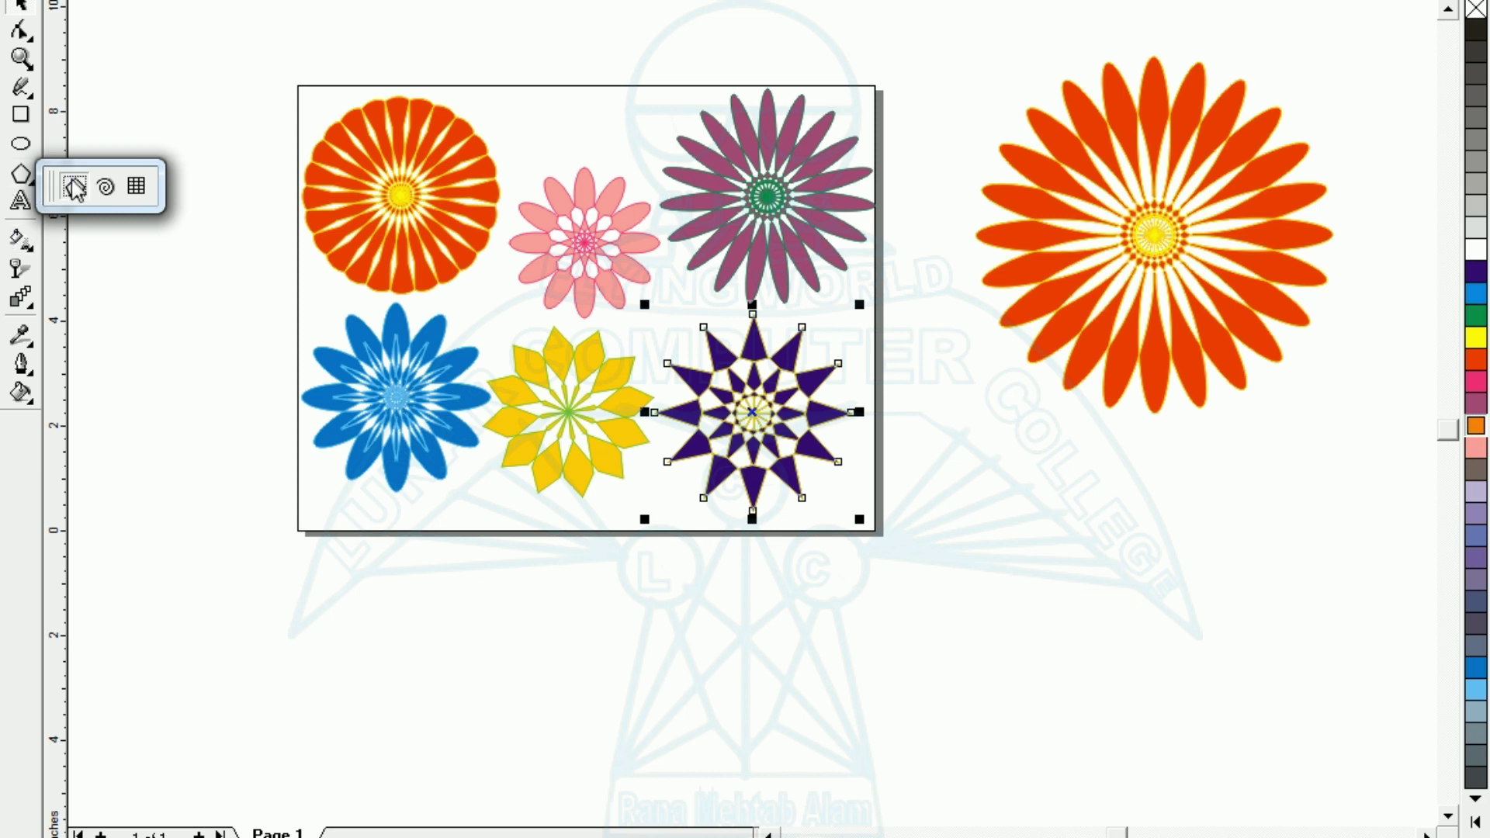
pyautogui.click(73, 187)
pyautogui.moveTo(1000, 529); pyautogui.dragTo(1110, 668)
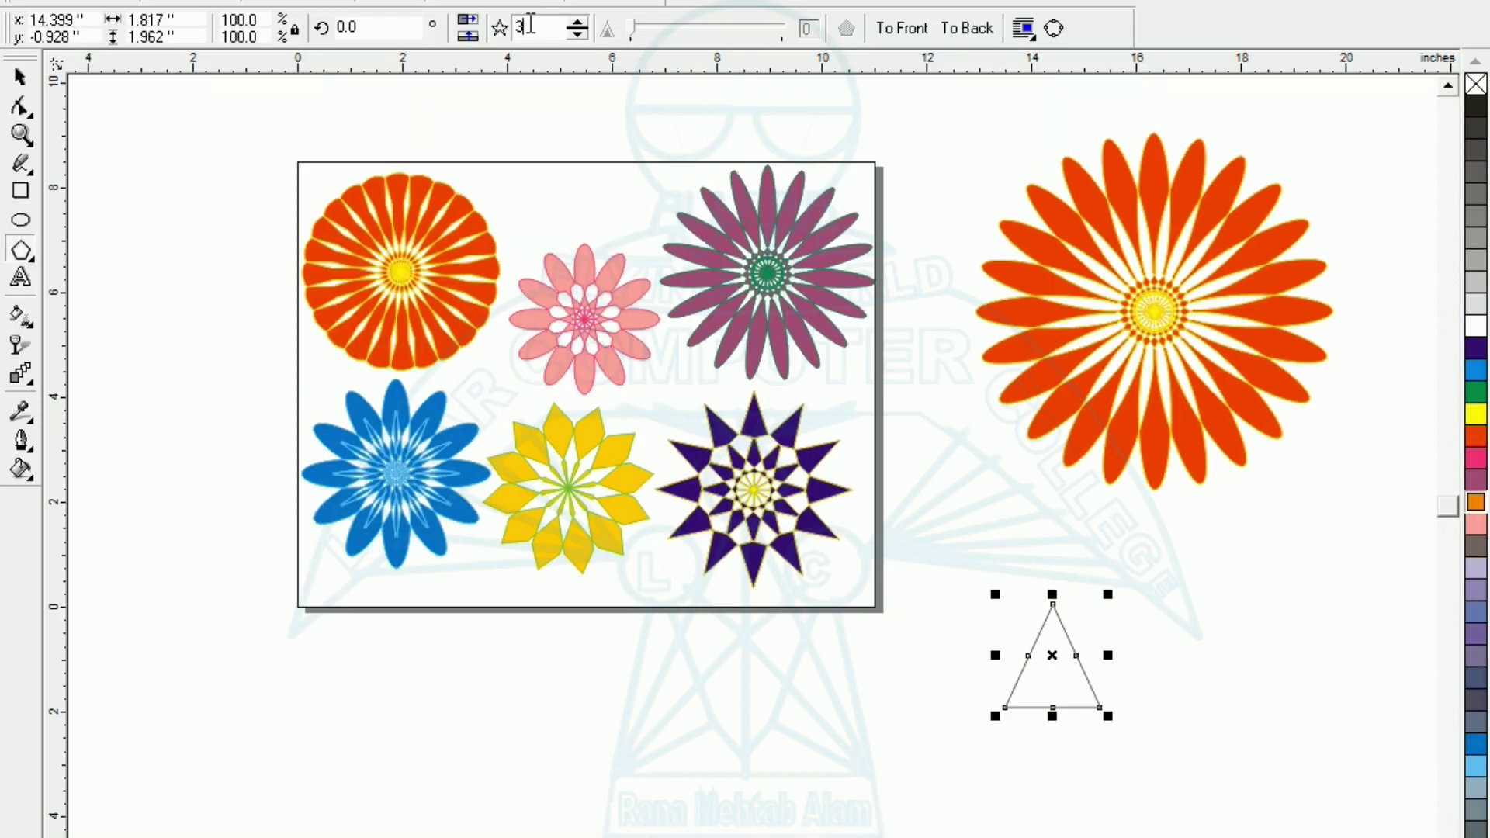
pyautogui.doubleClick(520, 28)
pyautogui.write('5')
pyautogui.press('Return')
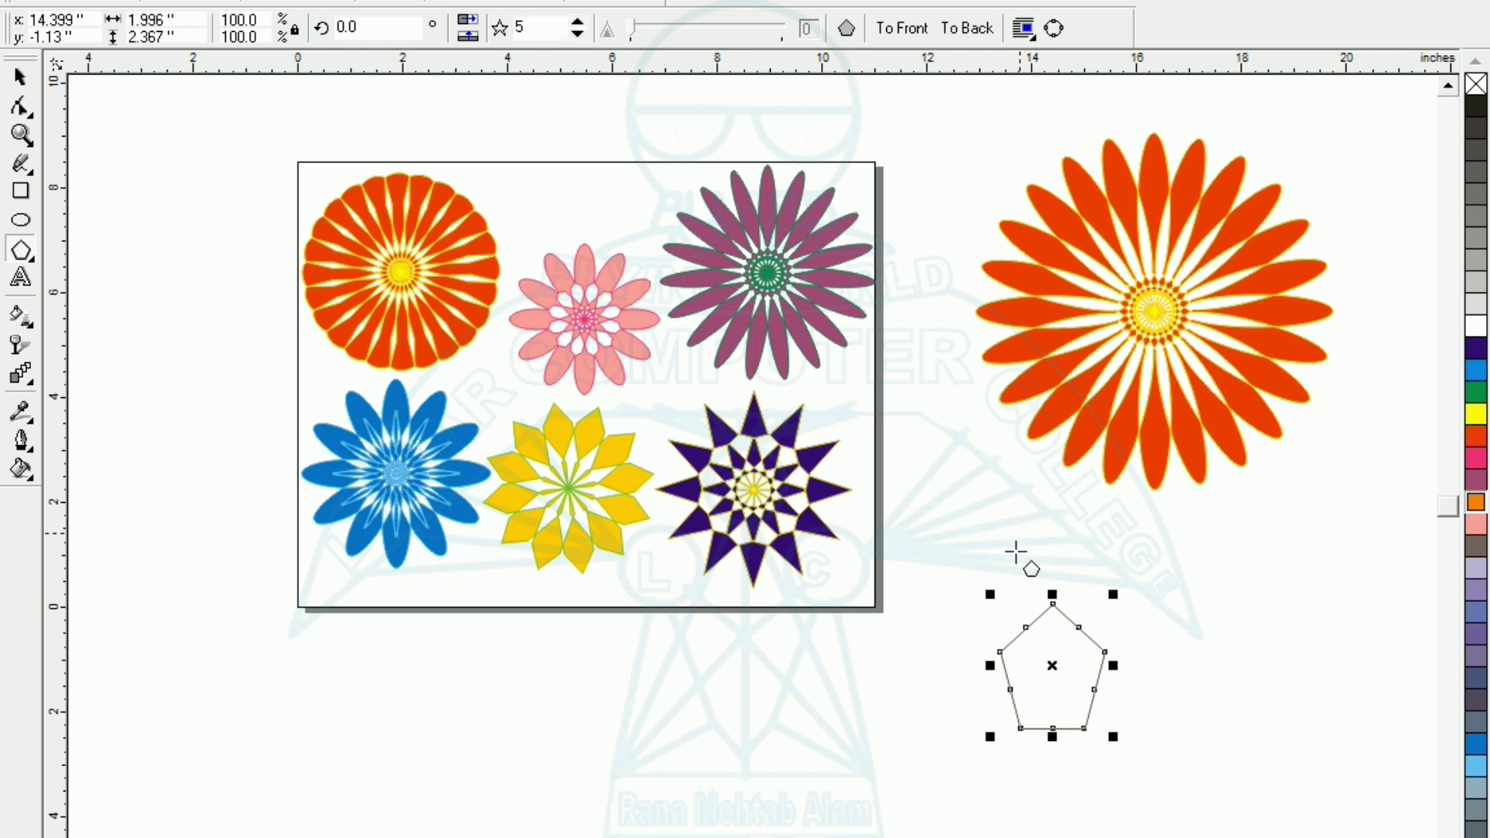
# - Pull the pentagon's top vertex straight up into a long point, making the shape about 3.2 in tall
pyautogui.press('F10')
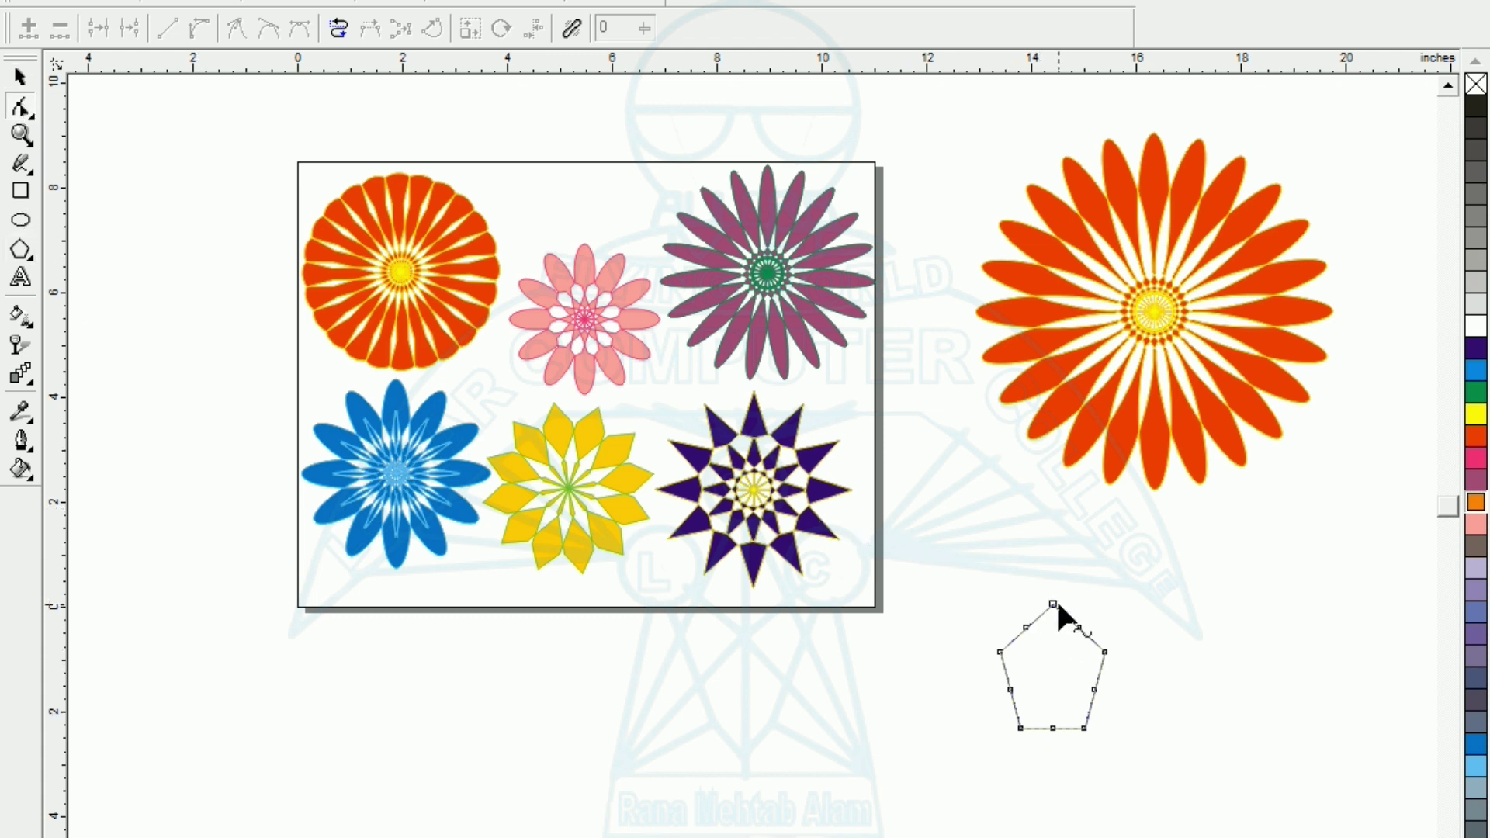
pyautogui.moveTo(1052, 607); pyautogui.dragTo(1054, 560)
pyautogui.click(1107, 723)
pyautogui.click(20, 76)
pyautogui.click(879, 725)
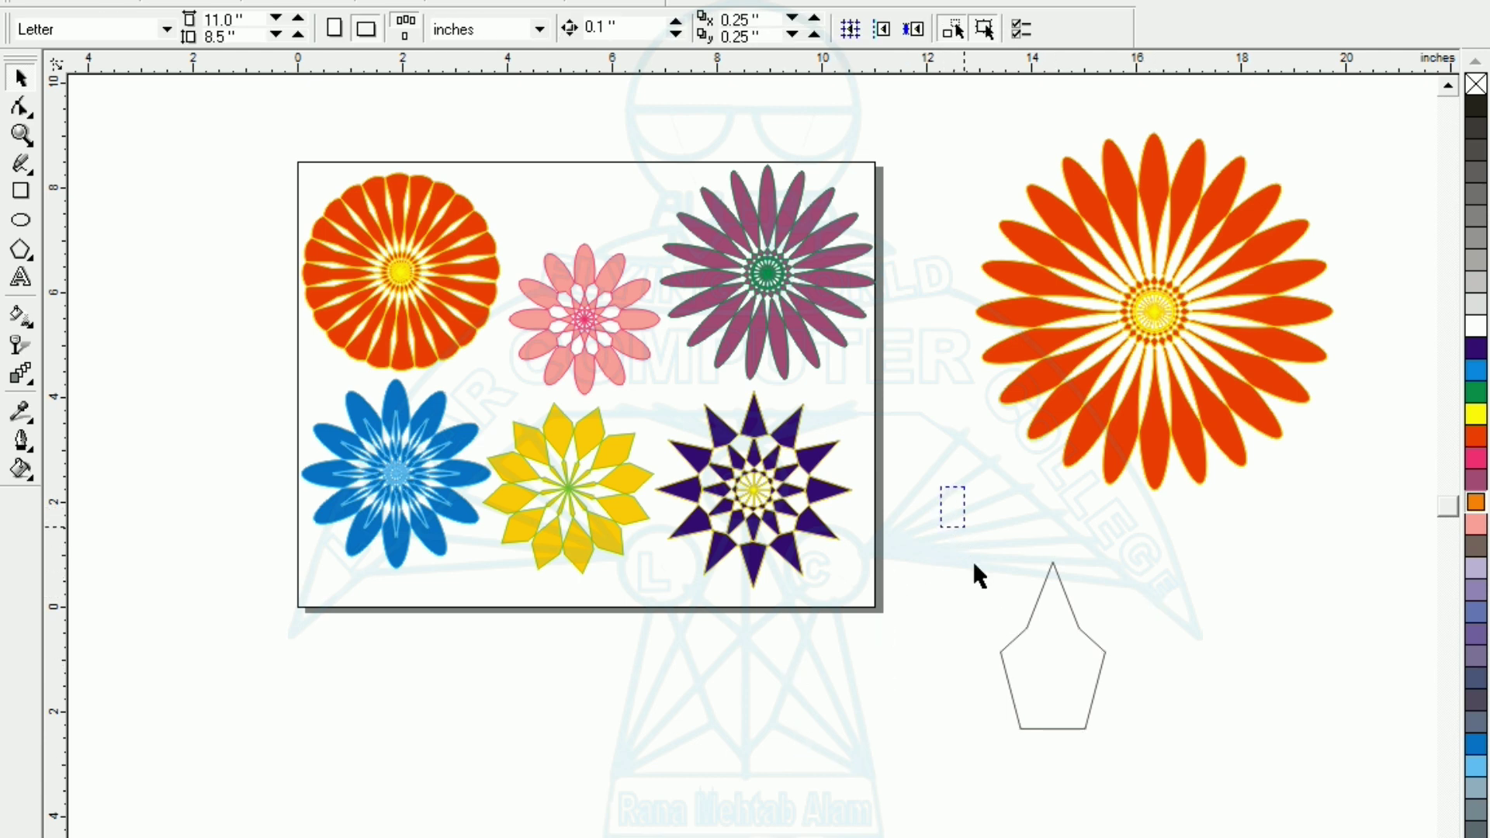
# - Move the pointed petal's rotation centre straight down to the midpoint of its bottom edge
pyautogui.moveTo(976, 574); pyautogui.dragTo(1230, 821)
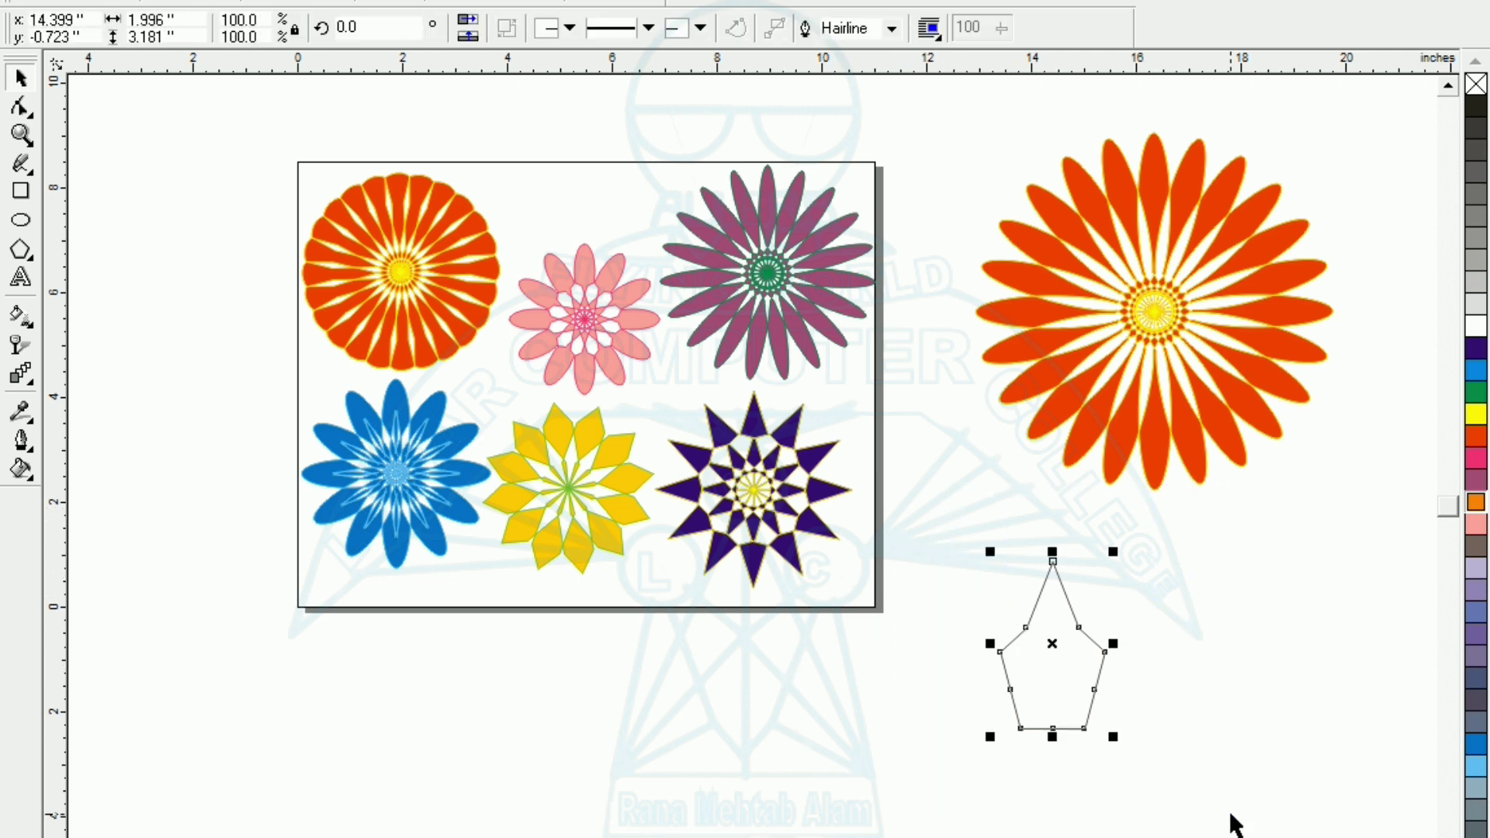
pyautogui.click(1052, 646)
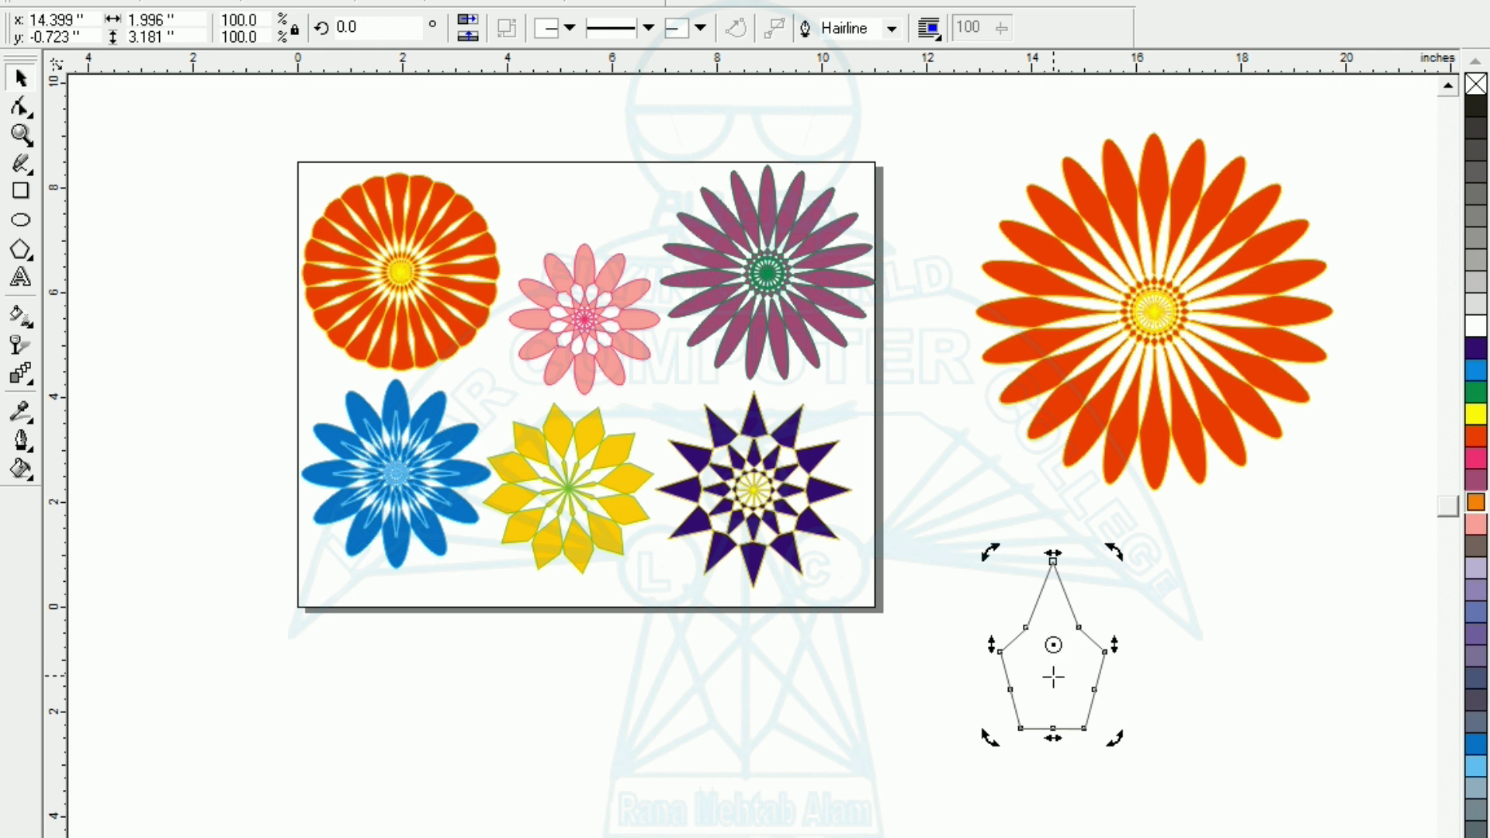
pyautogui.moveTo(1053, 678); pyautogui.dragTo(1053, 729)
pyautogui.click(1100, 660)
pyautogui.click(1051, 644)
# - Rotate a copy of the pointed petal 30 degrees clockwise and repeat the rotation until twelve petals complete the circle
pyautogui.moveTo(1117, 556); pyautogui.dragTo(1194, 606)
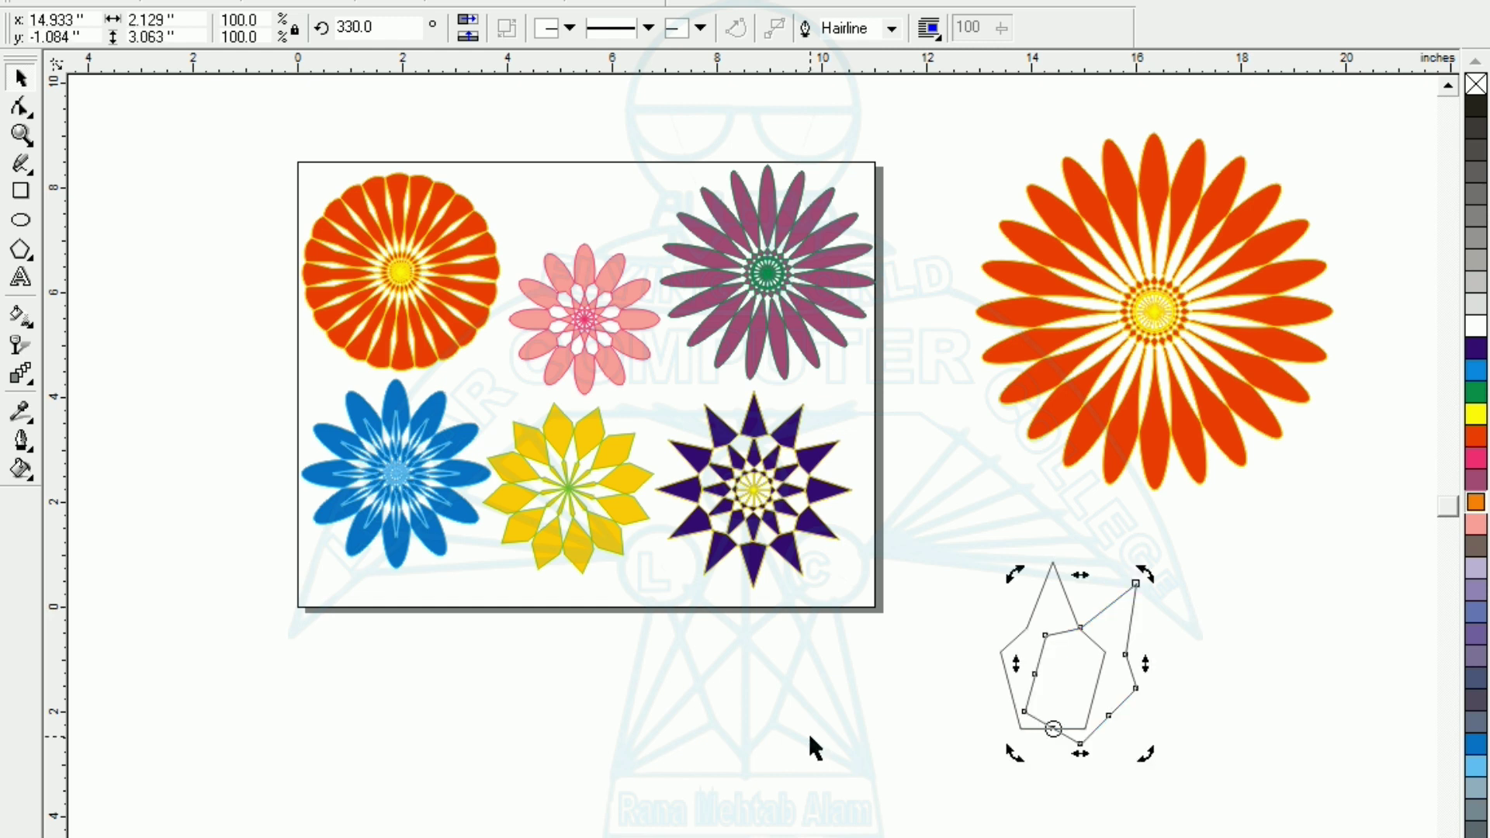
pyautogui.hotkey('ctrl', 'r')
pyautogui.hotkey('ctrl', 'r')
pyautogui.hotkey('ctrl', 'r')
pyautogui.hotkey('ctrl', 'r')
pyautogui.hotkey('ctrl', 'r')
pyautogui.hotkey('ctrl', 'r')
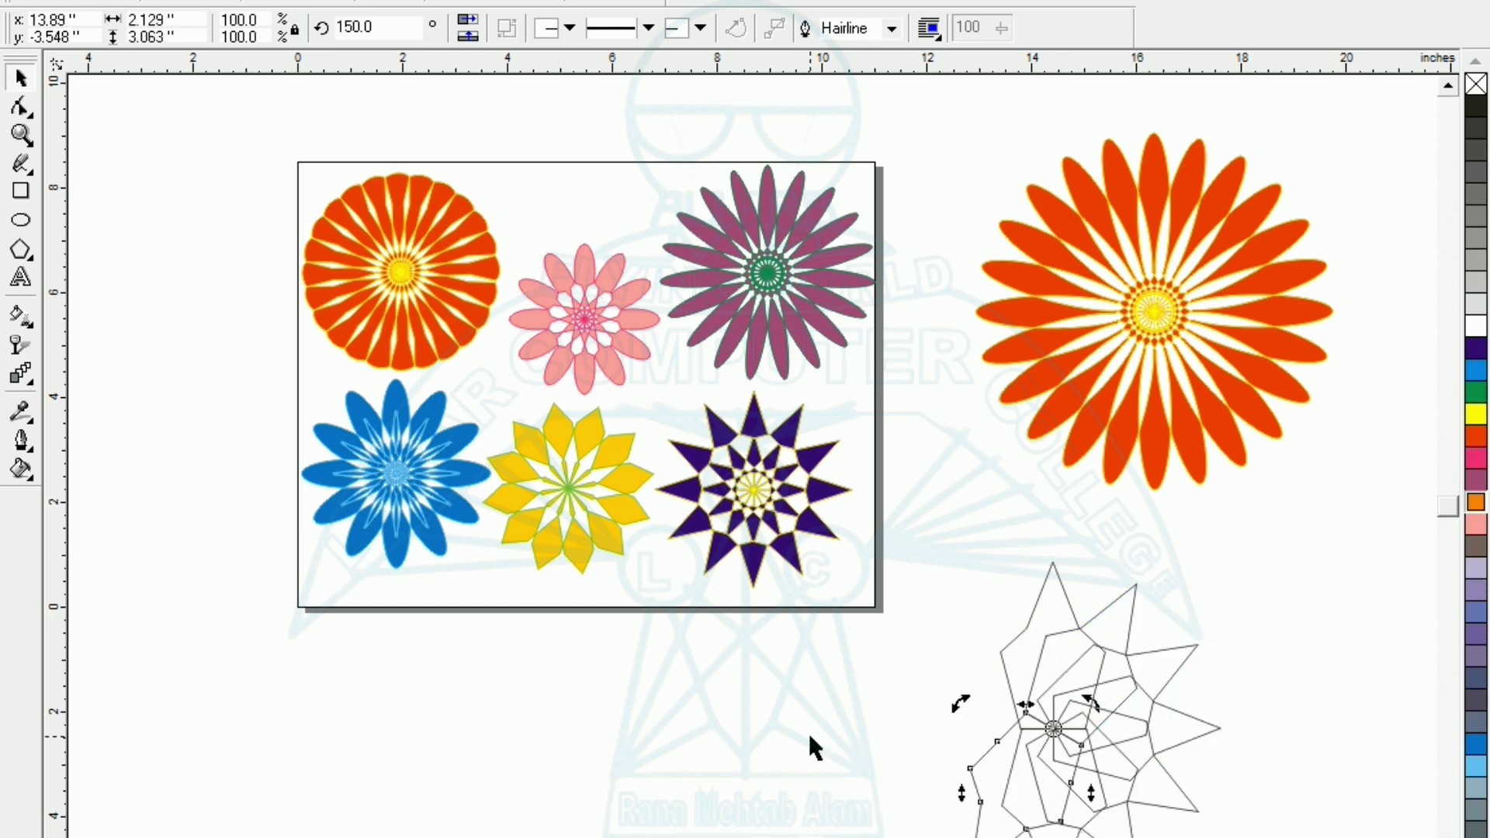
pyautogui.hotkey('ctrl', 'r')
pyautogui.hotkey('ctrl', 'r')
pyautogui.hotkey('ctrl', 'r')
pyautogui.hotkey('ctrl', 'r')
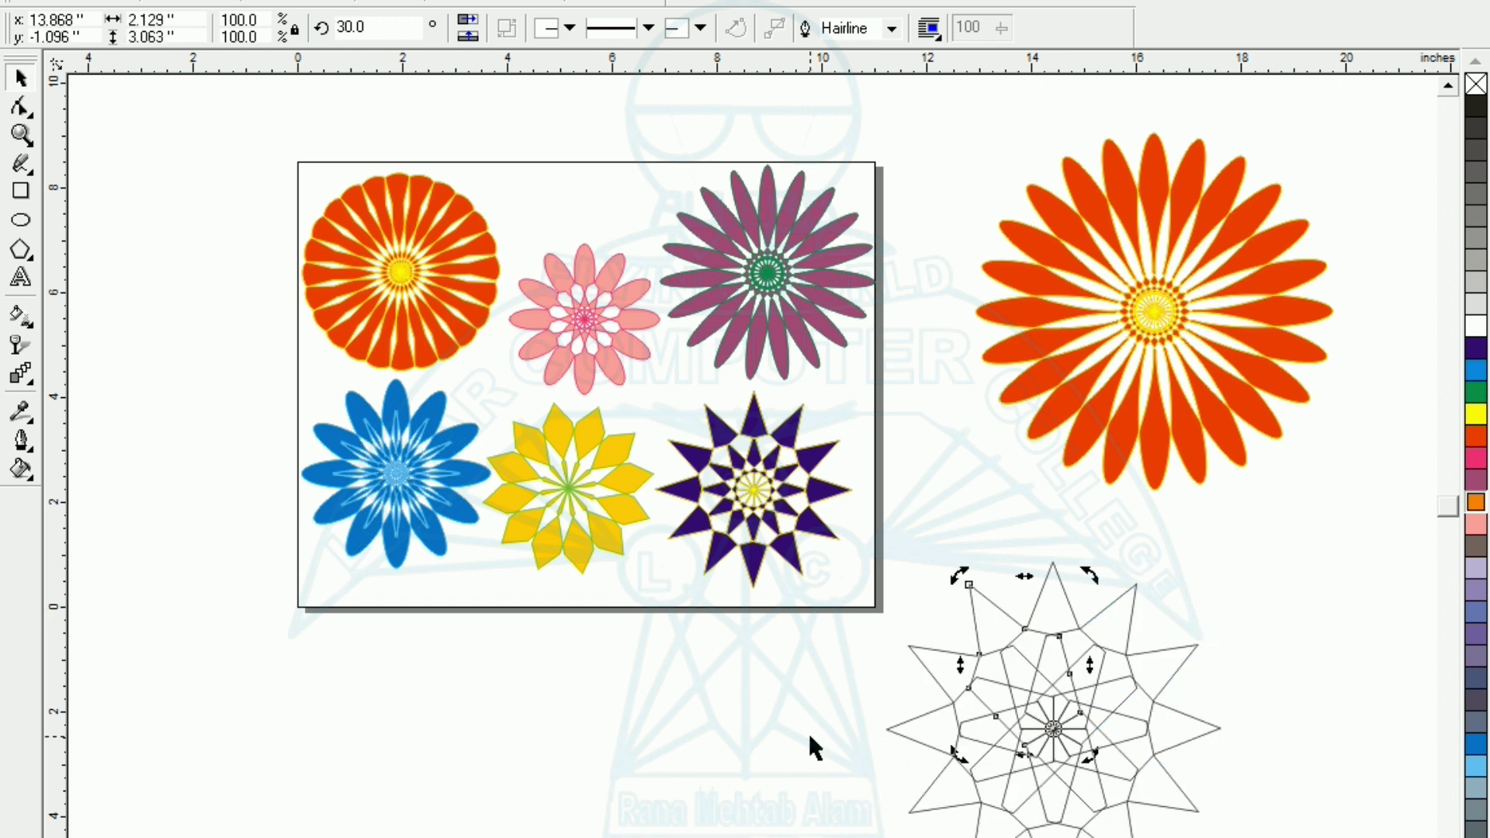
# - Select all twelve pointed petals below the large orange flower, fill them dark purple and give them a red-orange outline
pyautogui.press('F3')
pyautogui.click(1018, 630)
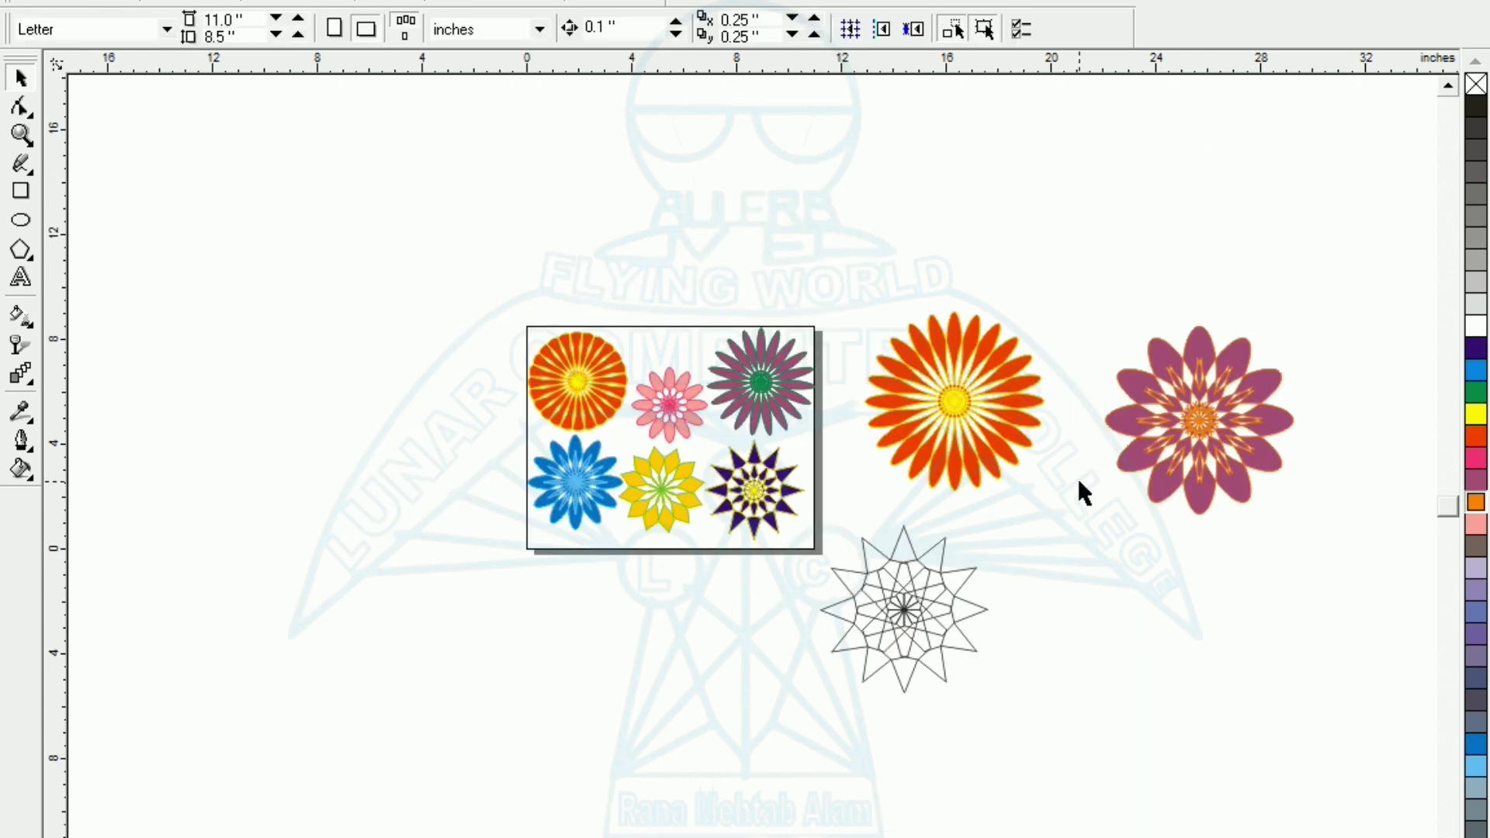
pyautogui.moveTo(811, 722); pyautogui.dragTo(779, 738)
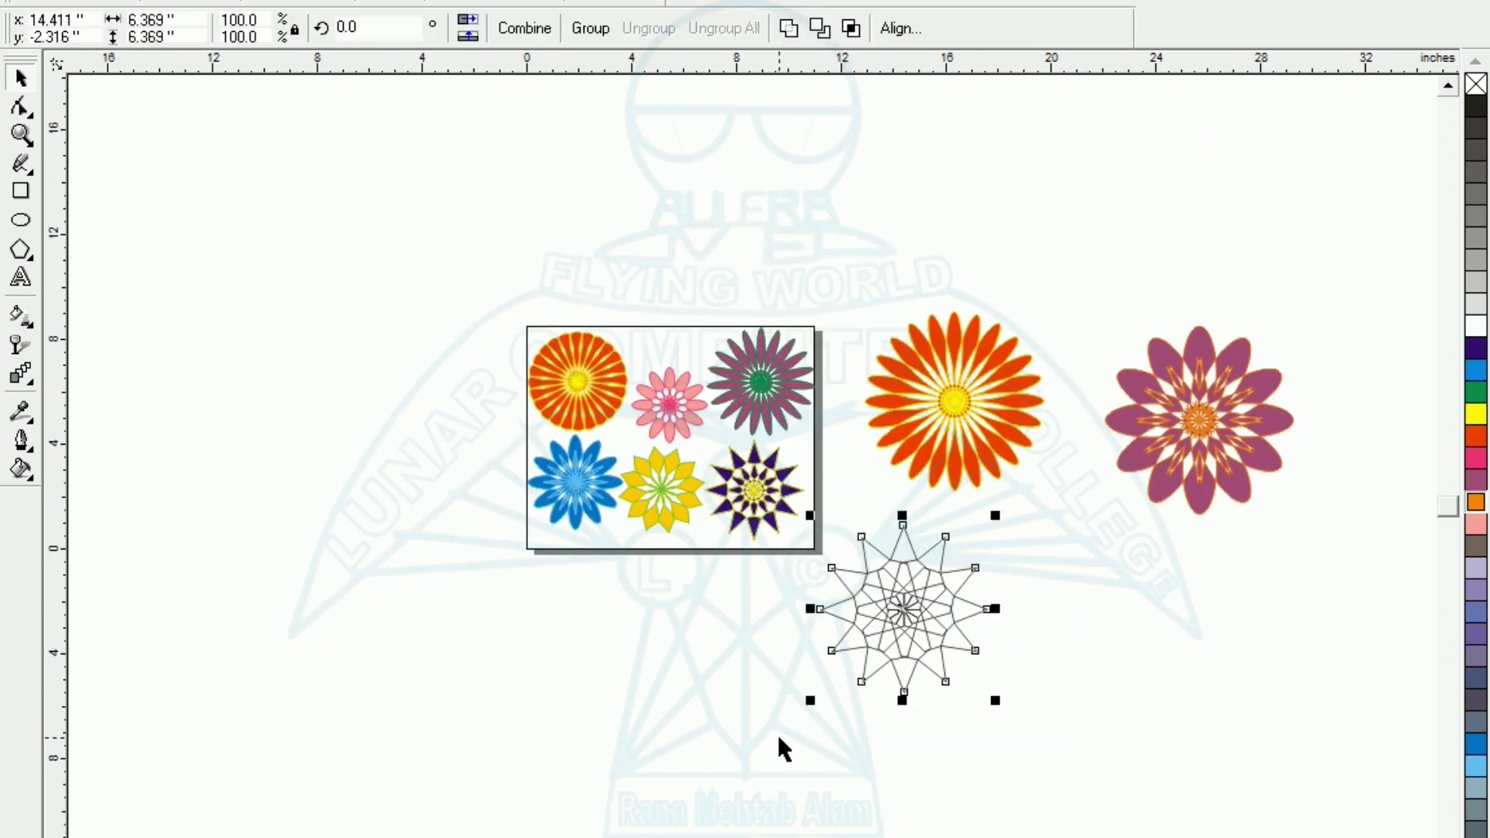
pyautogui.hotkey('shift', 'F2')
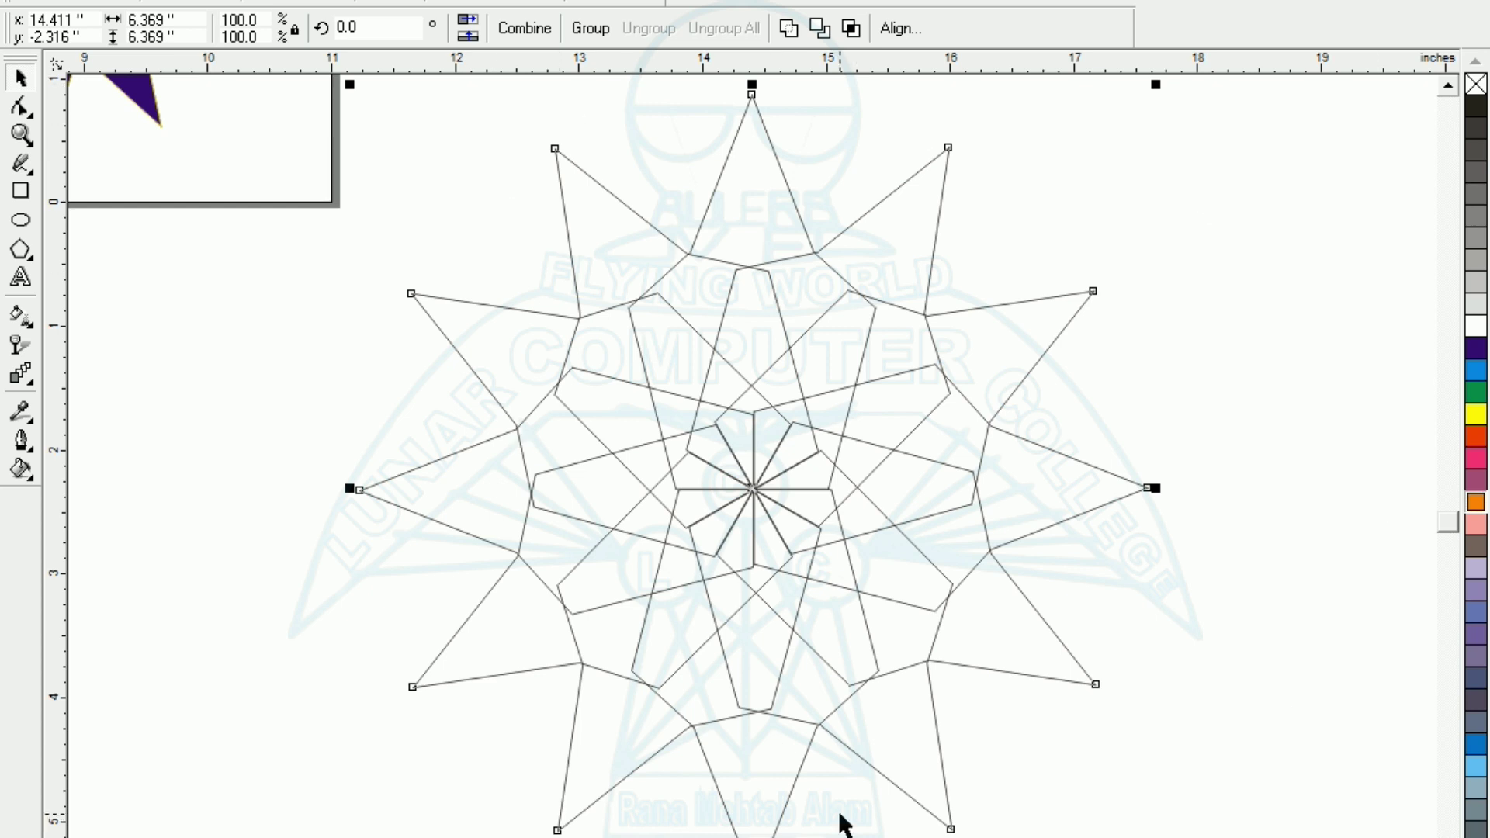
pyautogui.click(1476, 351)
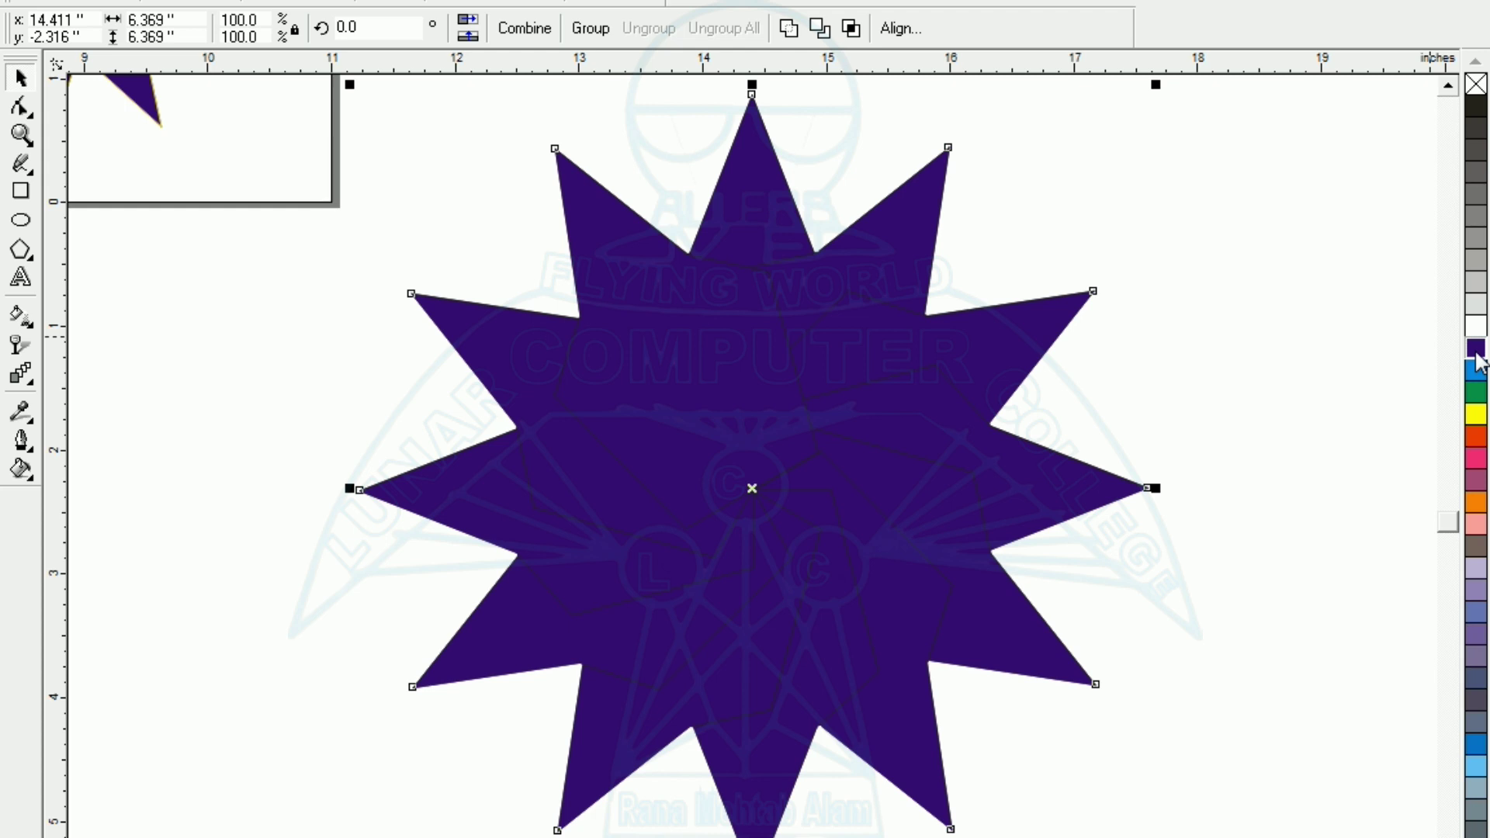
pyautogui.rightClick(1476, 437)
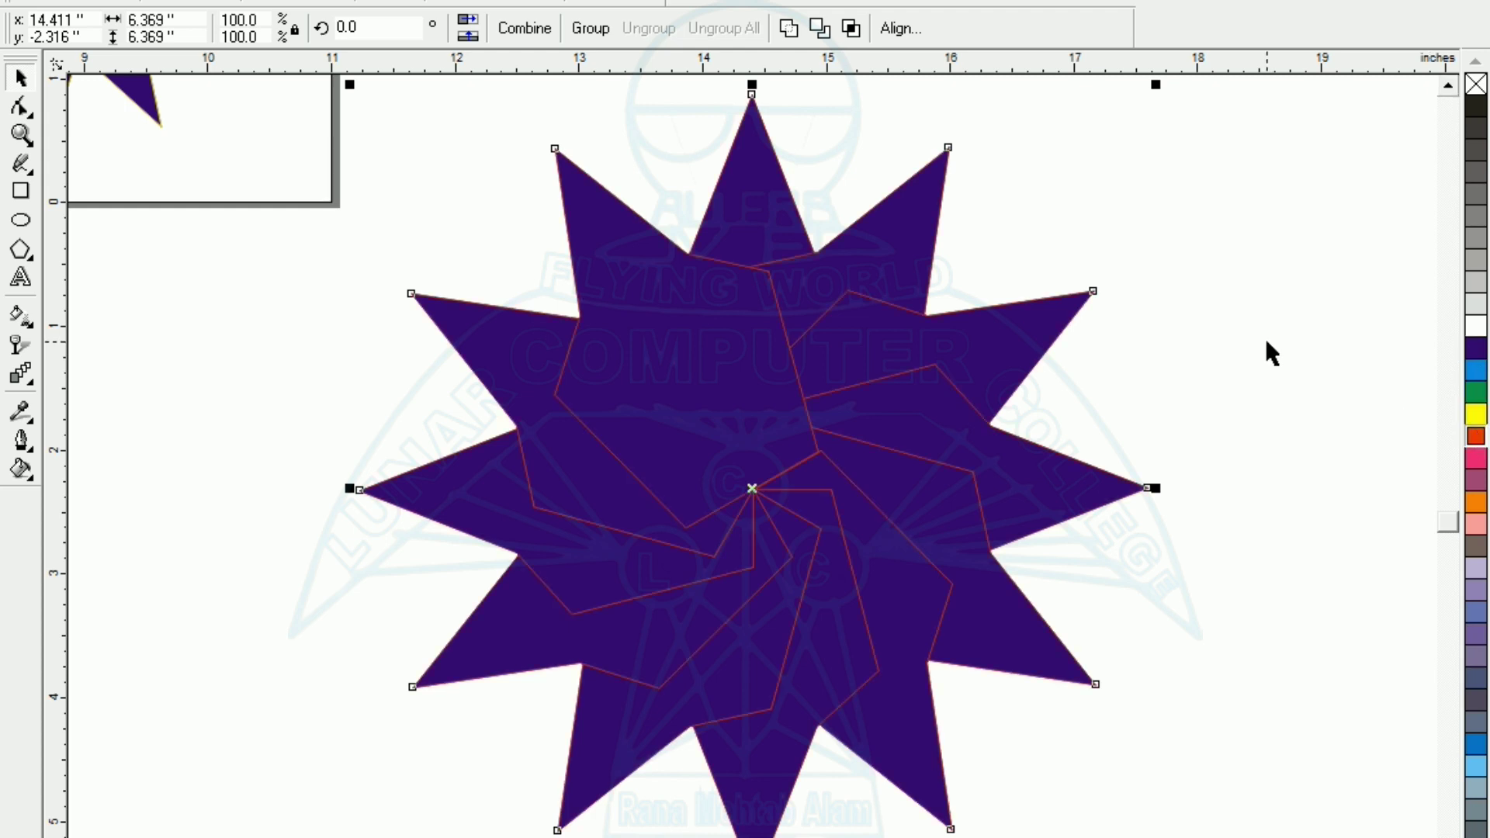
# - Combine the dark purple petals into a single flower and deselect it
pyautogui.hotkey('ctrl', 'l')
pyautogui.press('F3')
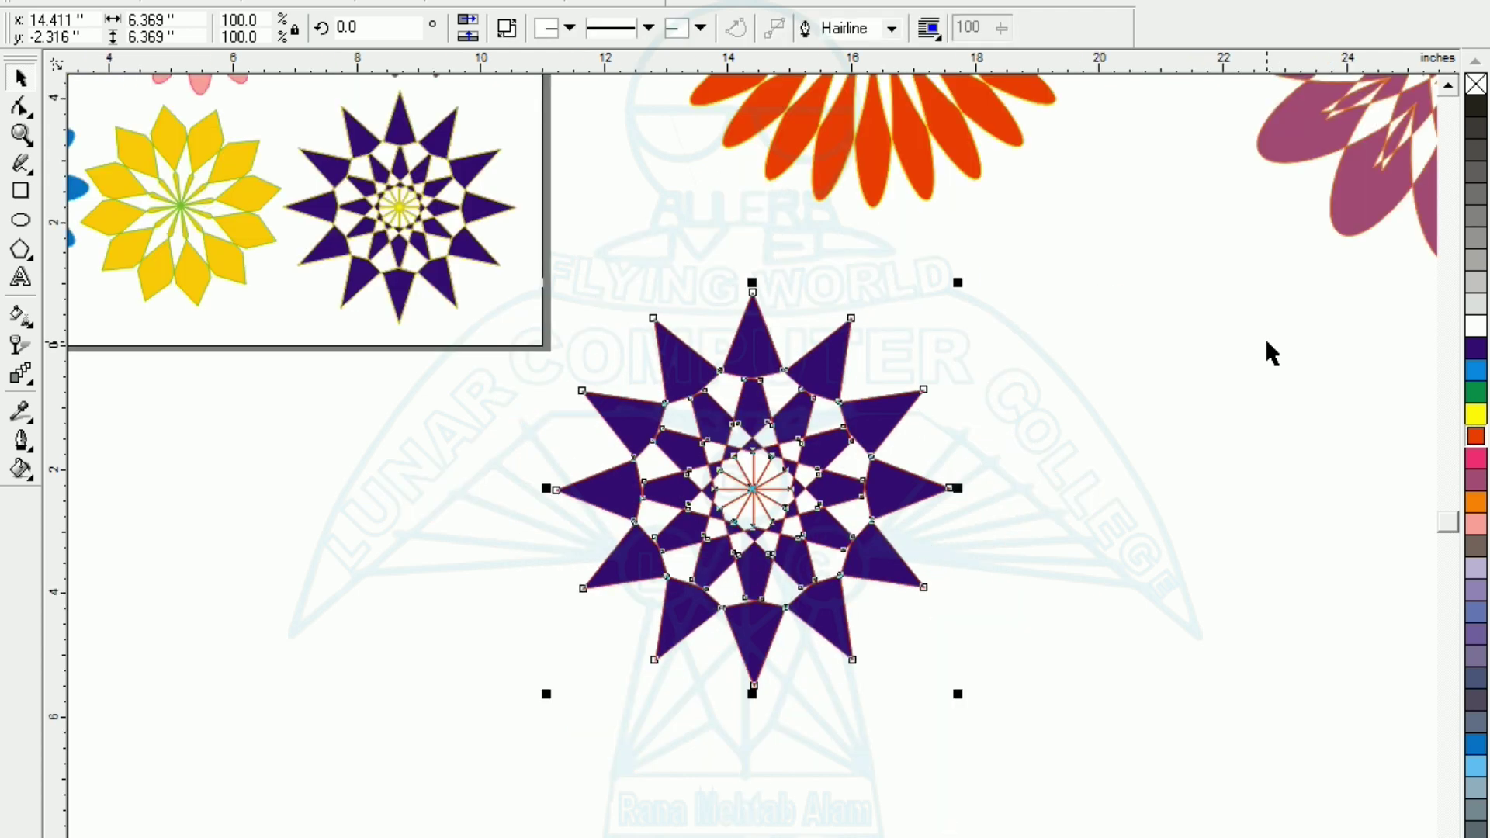
pyautogui.click(1055, 644)
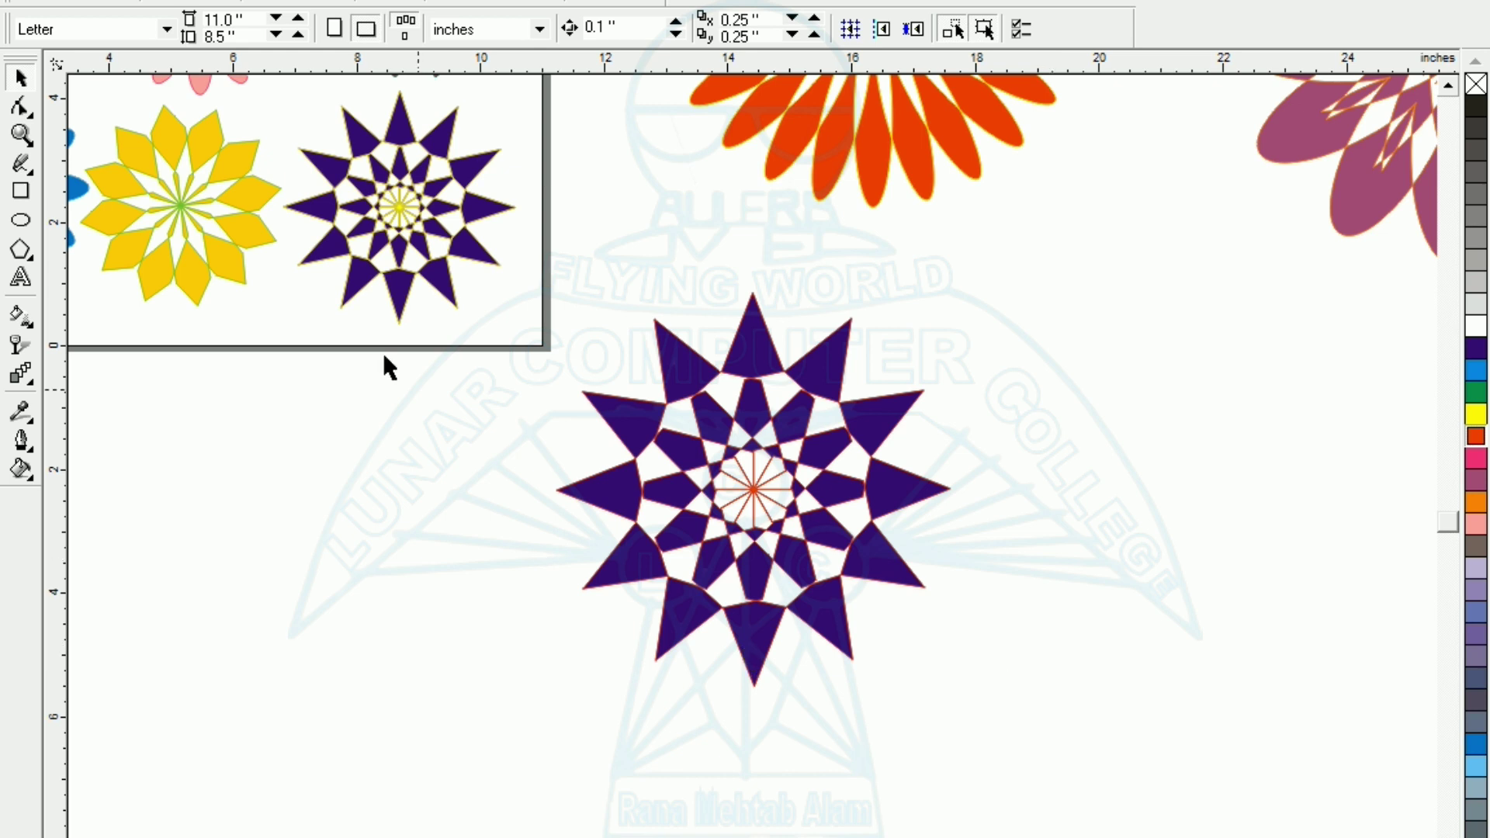
# - Break the yellow flower on the page apart and pull its lower-right petal outward to expose the petal's shape
pyautogui.click(221, 284)
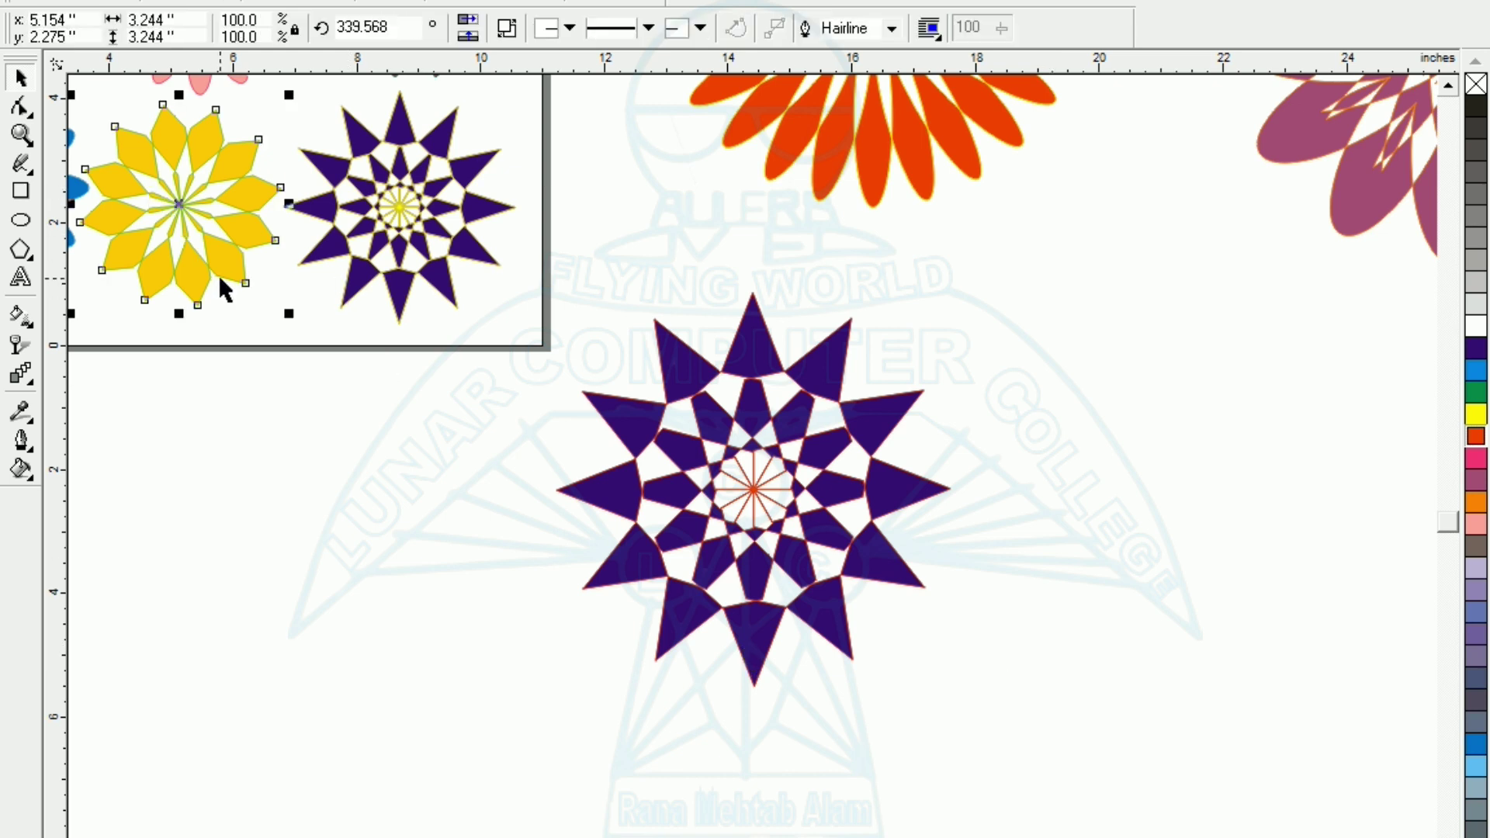
pyautogui.hotkey('shift', 'F2')
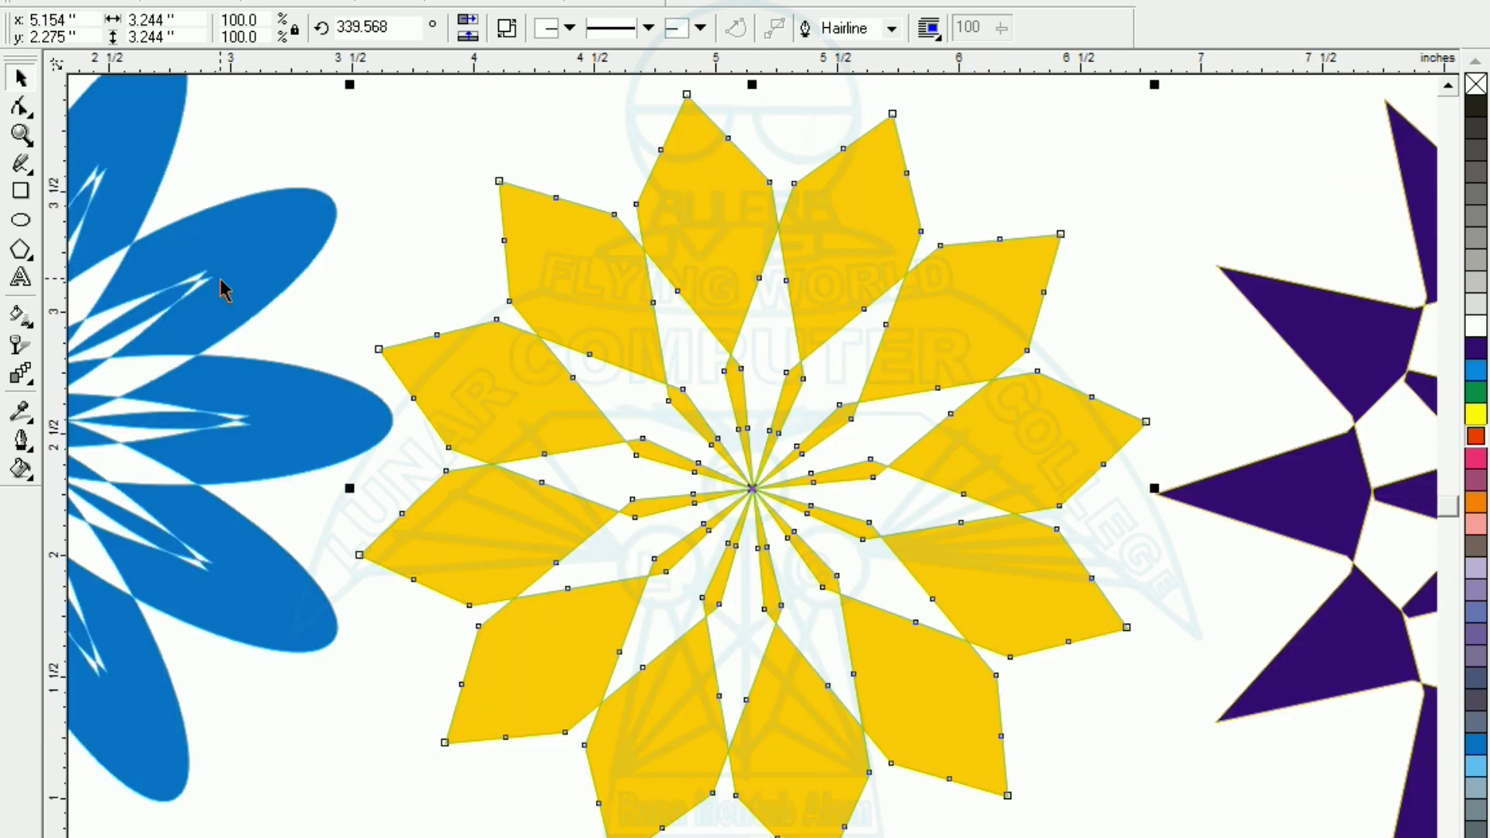
pyautogui.hotkey('ctrl', 'z')
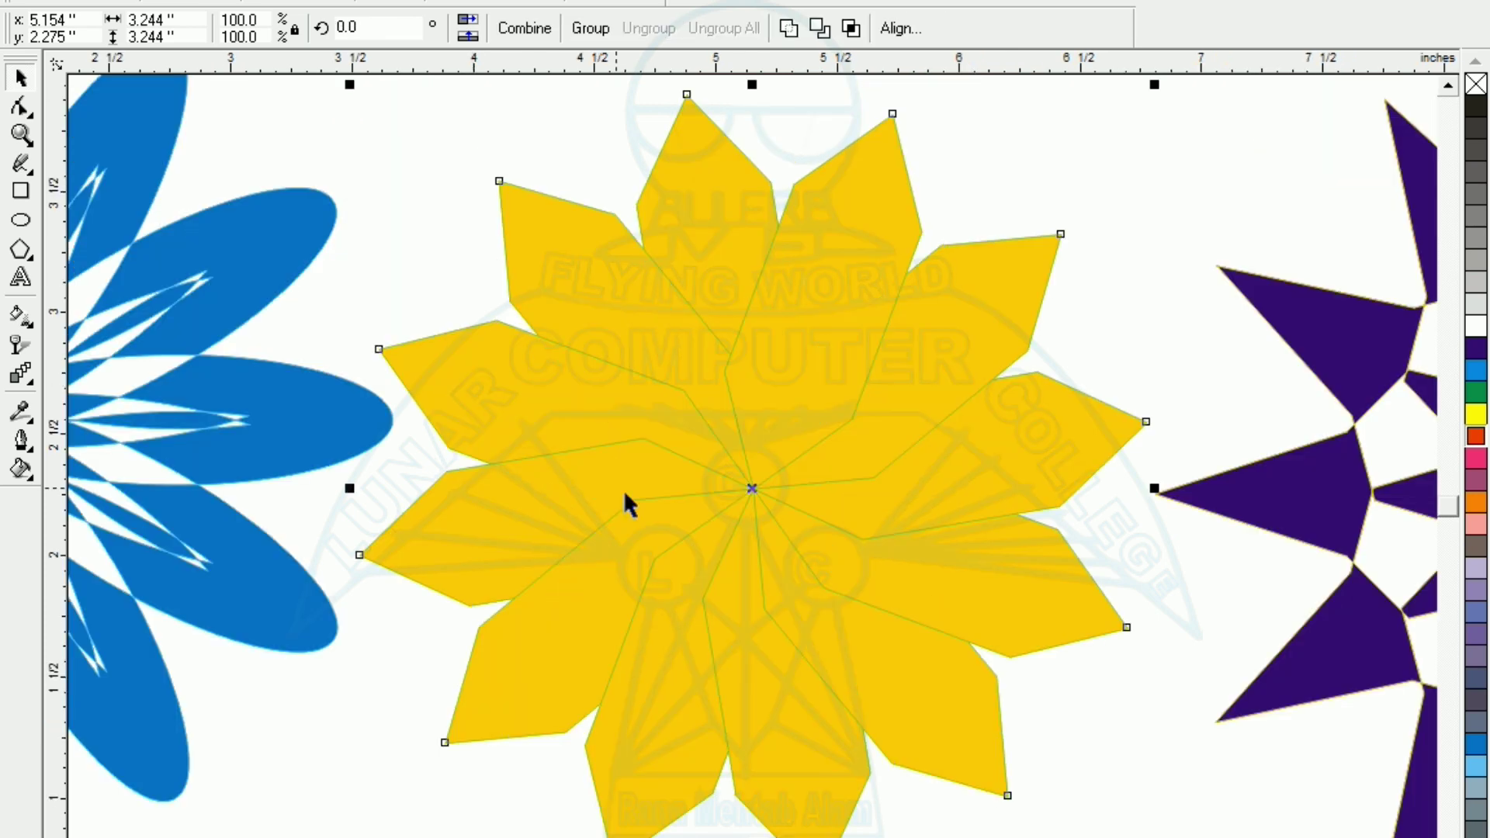
pyautogui.moveTo(790, 733)
pyautogui.mouseDown()
pyautogui.moveTo(1017, 834)
pyautogui.moveTo(846, 664)
pyautogui.moveTo(782, 705)
pyautogui.moveTo(818, 785)
pyautogui.moveTo(773, 710)
pyautogui.mouseUp()
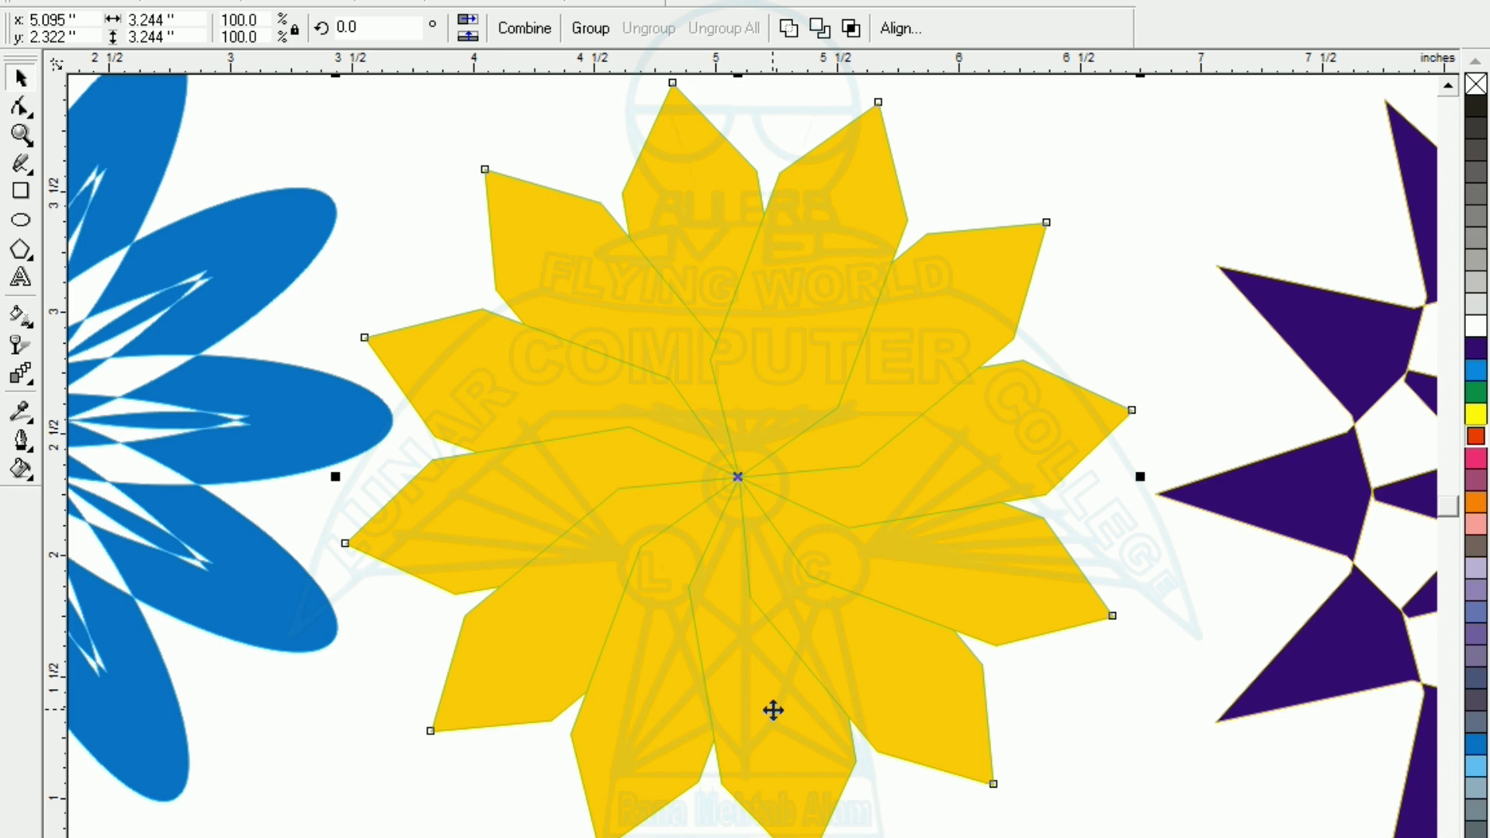
pyautogui.click(990, 726)
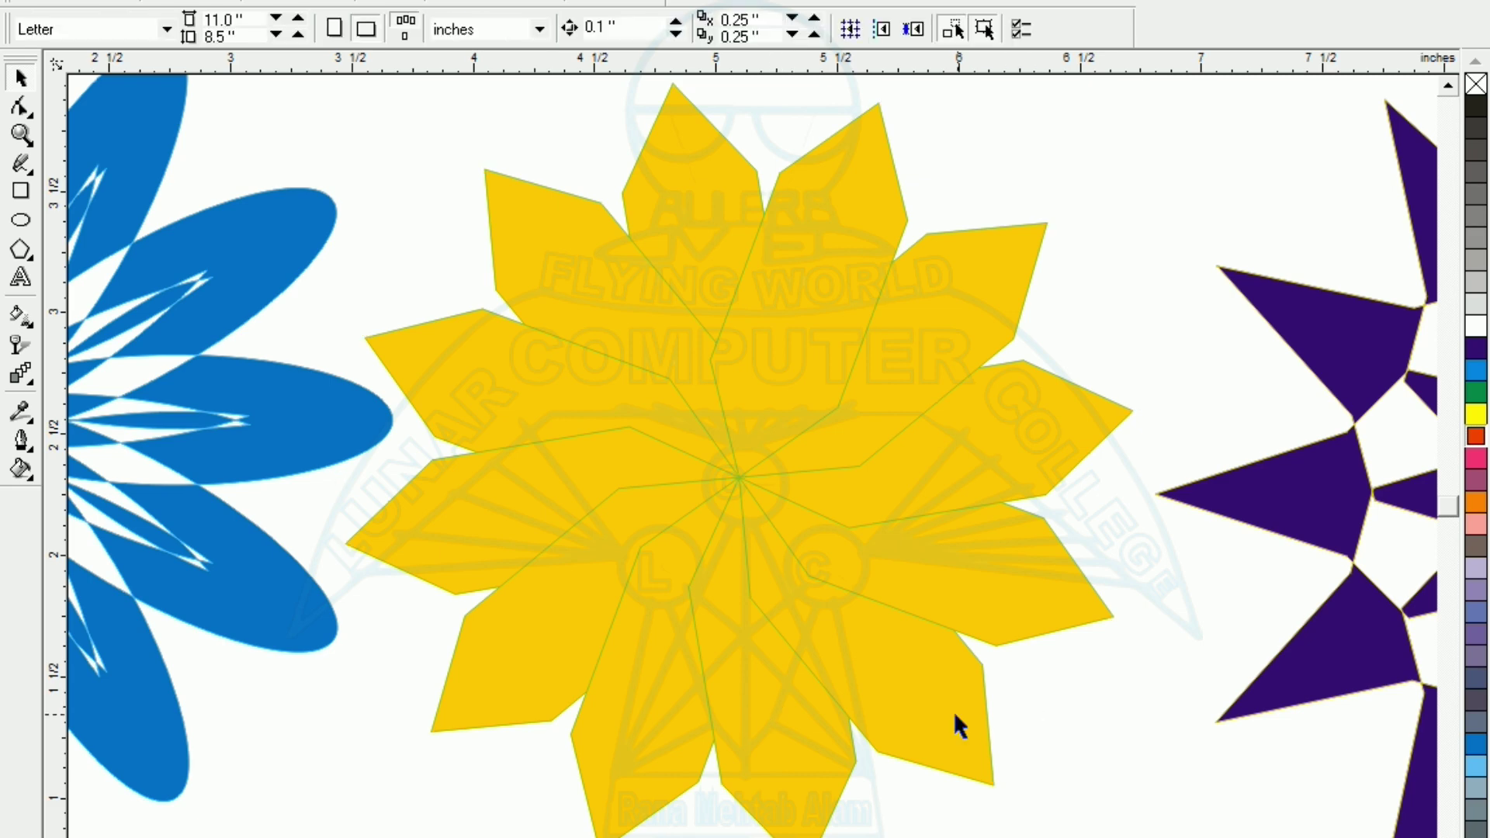
pyautogui.moveTo(953, 710); pyautogui.dragTo(1059, 826)
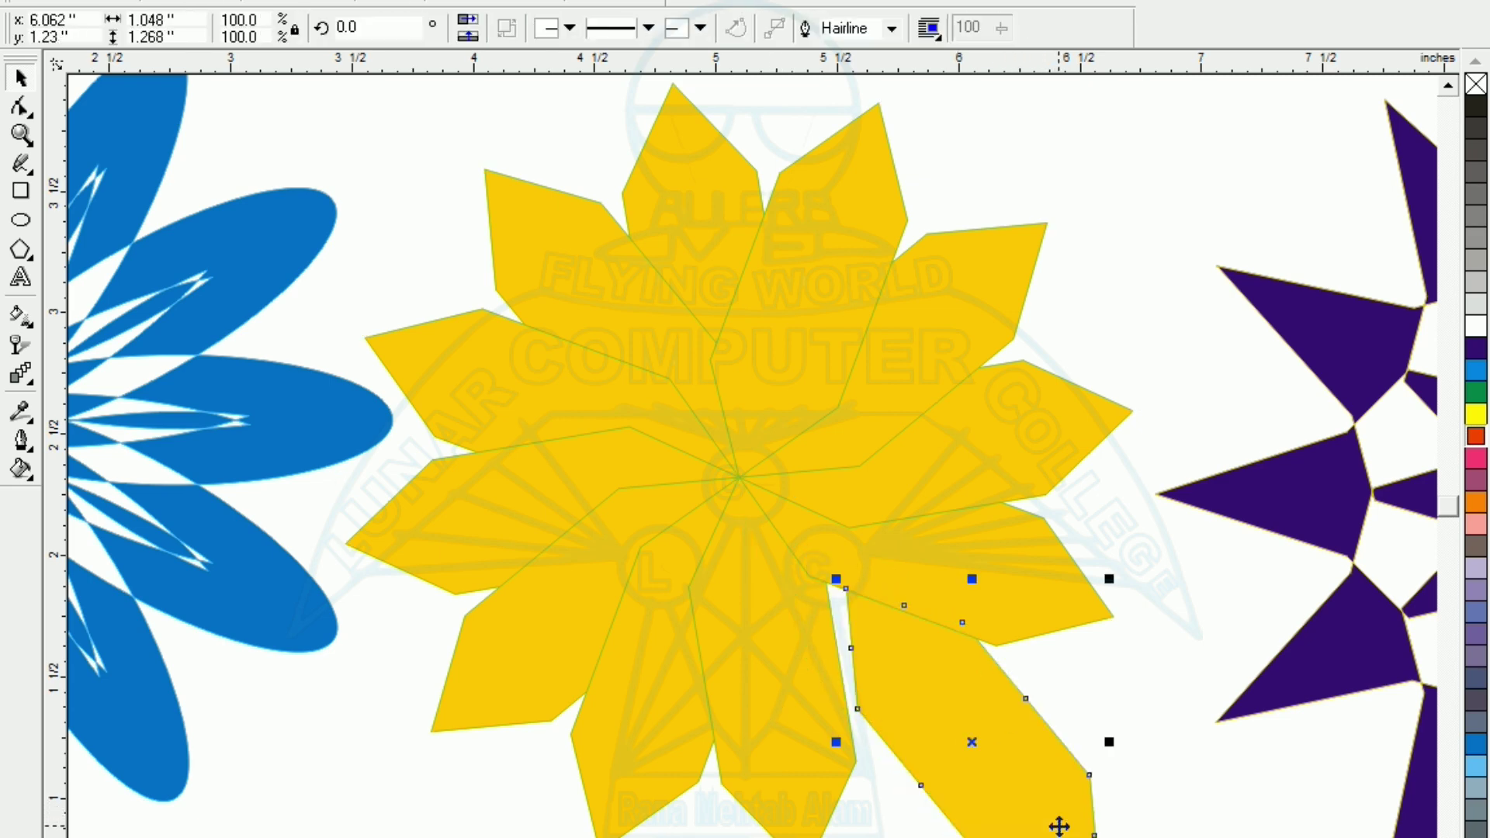
pyautogui.press('F3')
pyautogui.moveTo(863, 617); pyautogui.dragTo(608, 772)
# - Undo the petal move, the shift and the break-apart on the yellow flower
pyautogui.hotkey('ctrl', 'z')
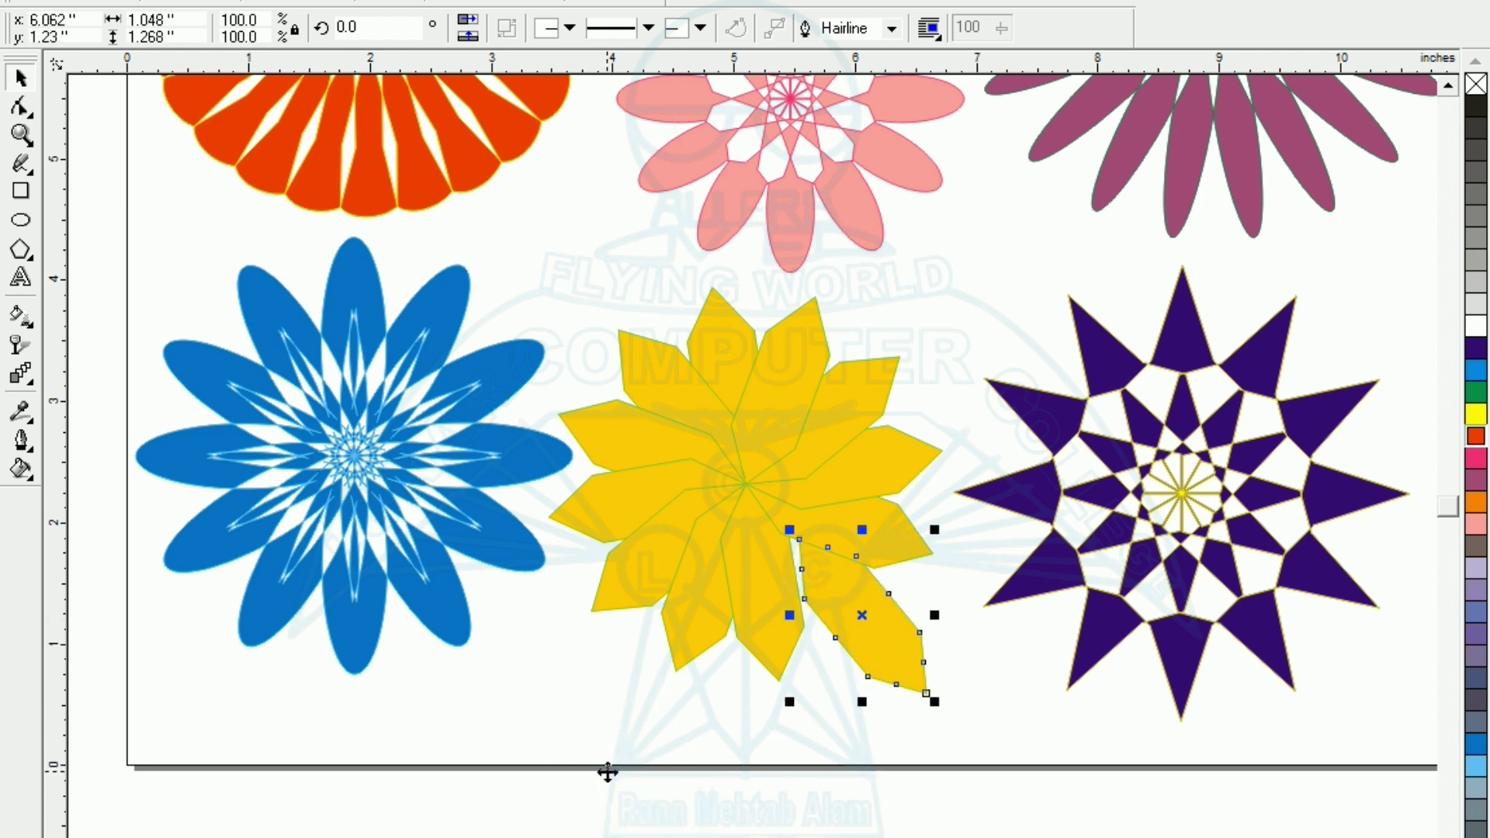
pyautogui.hotkey('ctrl', 'z')
pyautogui.hotkey('ctrl', 'z')
pyautogui.hotkey('ctrl', 'z')
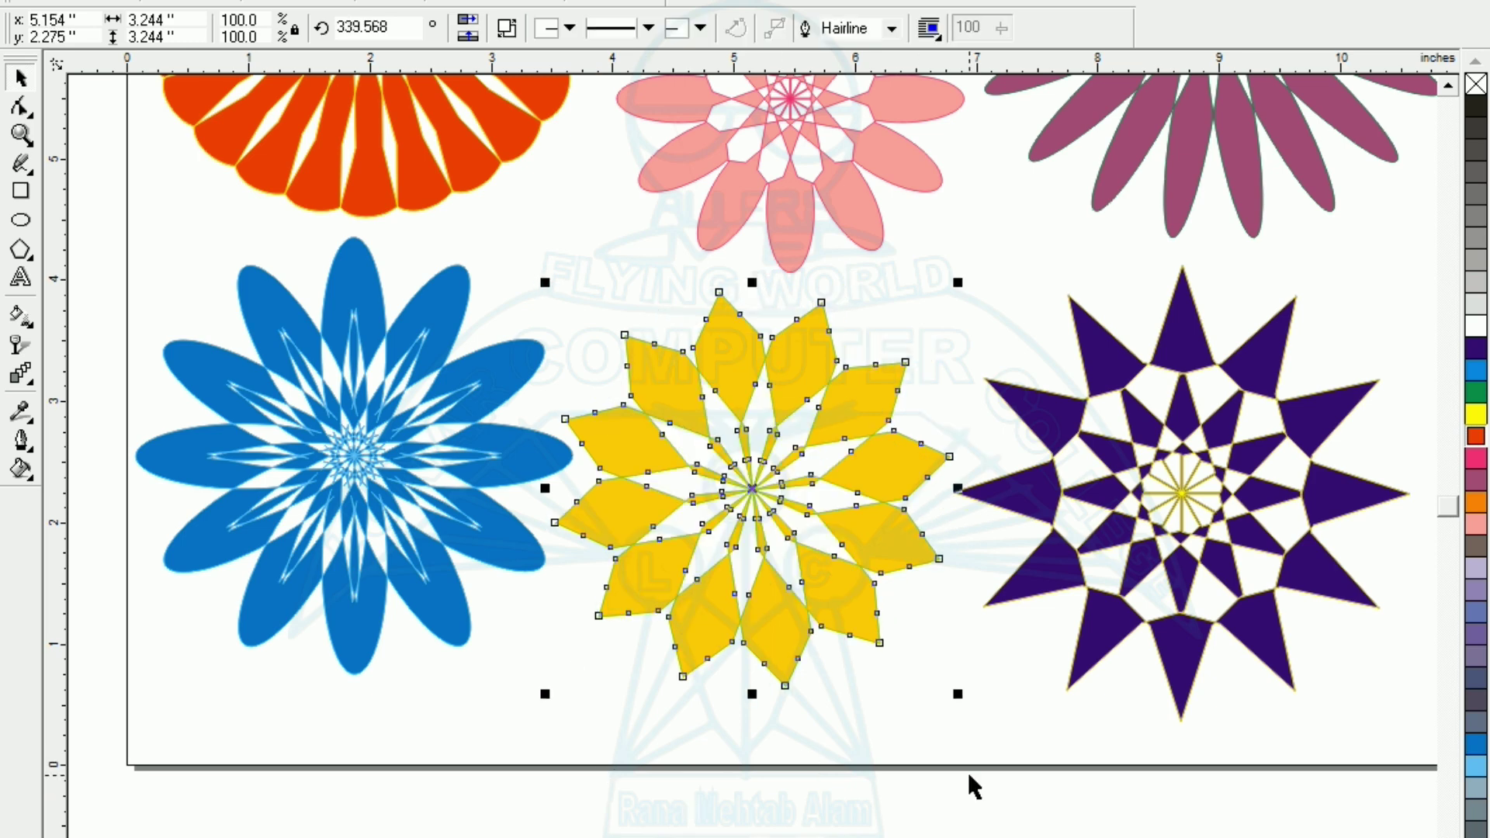
# - Draw a polygon about 1.4 in wide and 2.6 in tall in the empty area left of the page and give it 6 sides
pyautogui.press('F3')
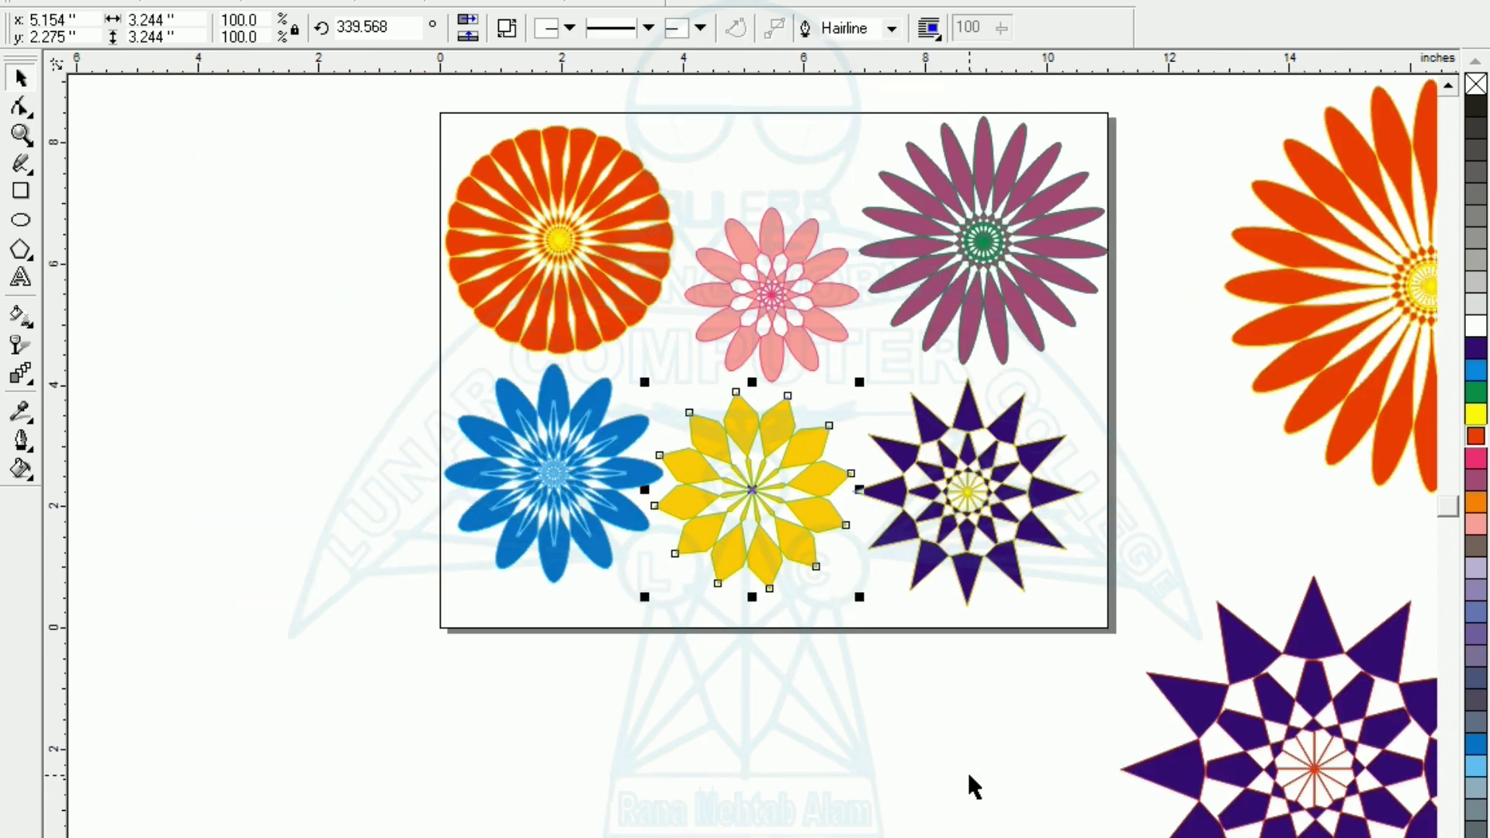
pyautogui.click(21, 249)
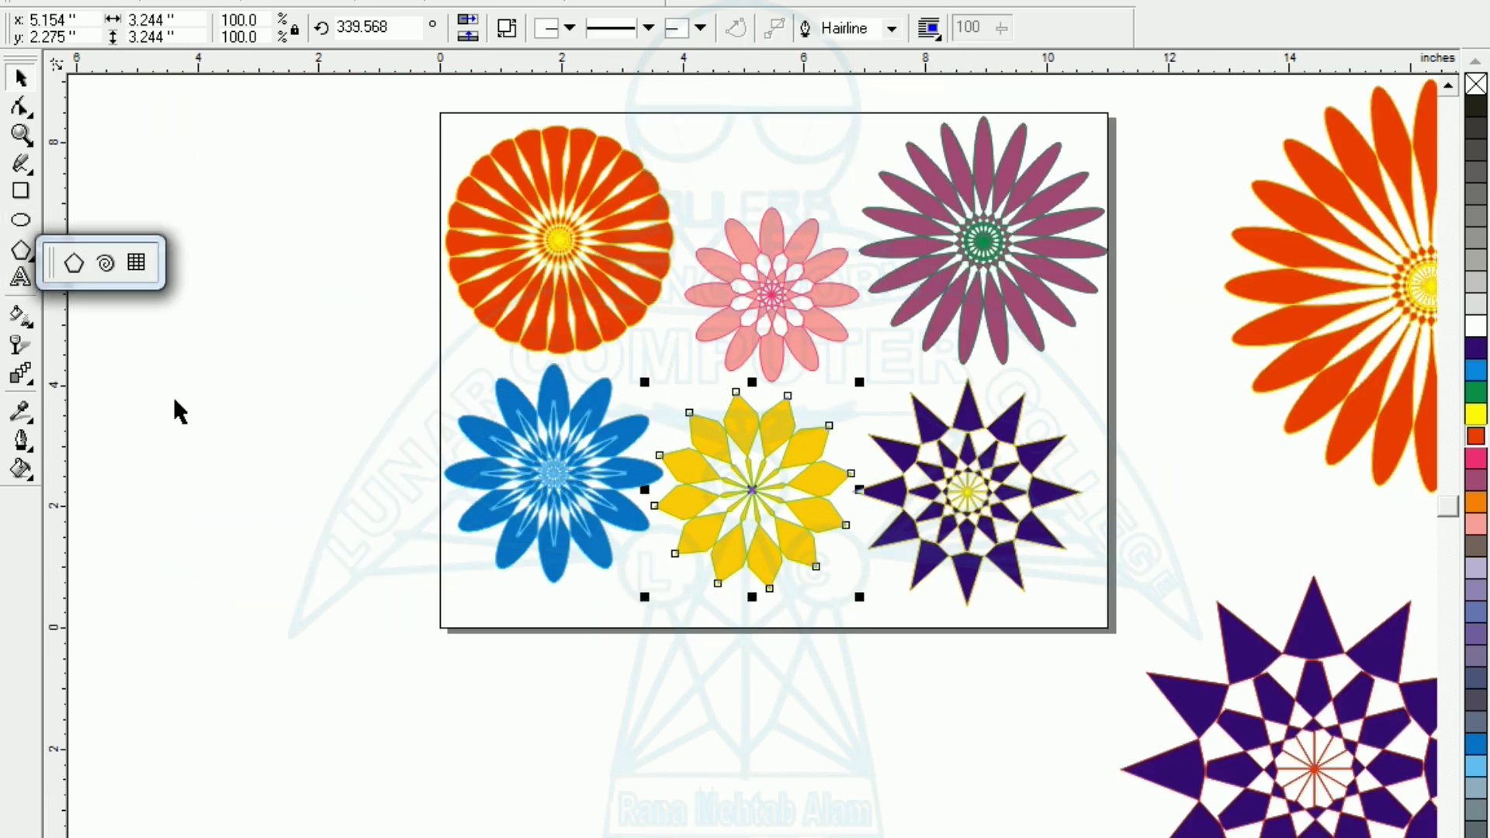
pyautogui.click(74, 262)
pyautogui.moveTo(252, 486); pyautogui.dragTo(339, 641)
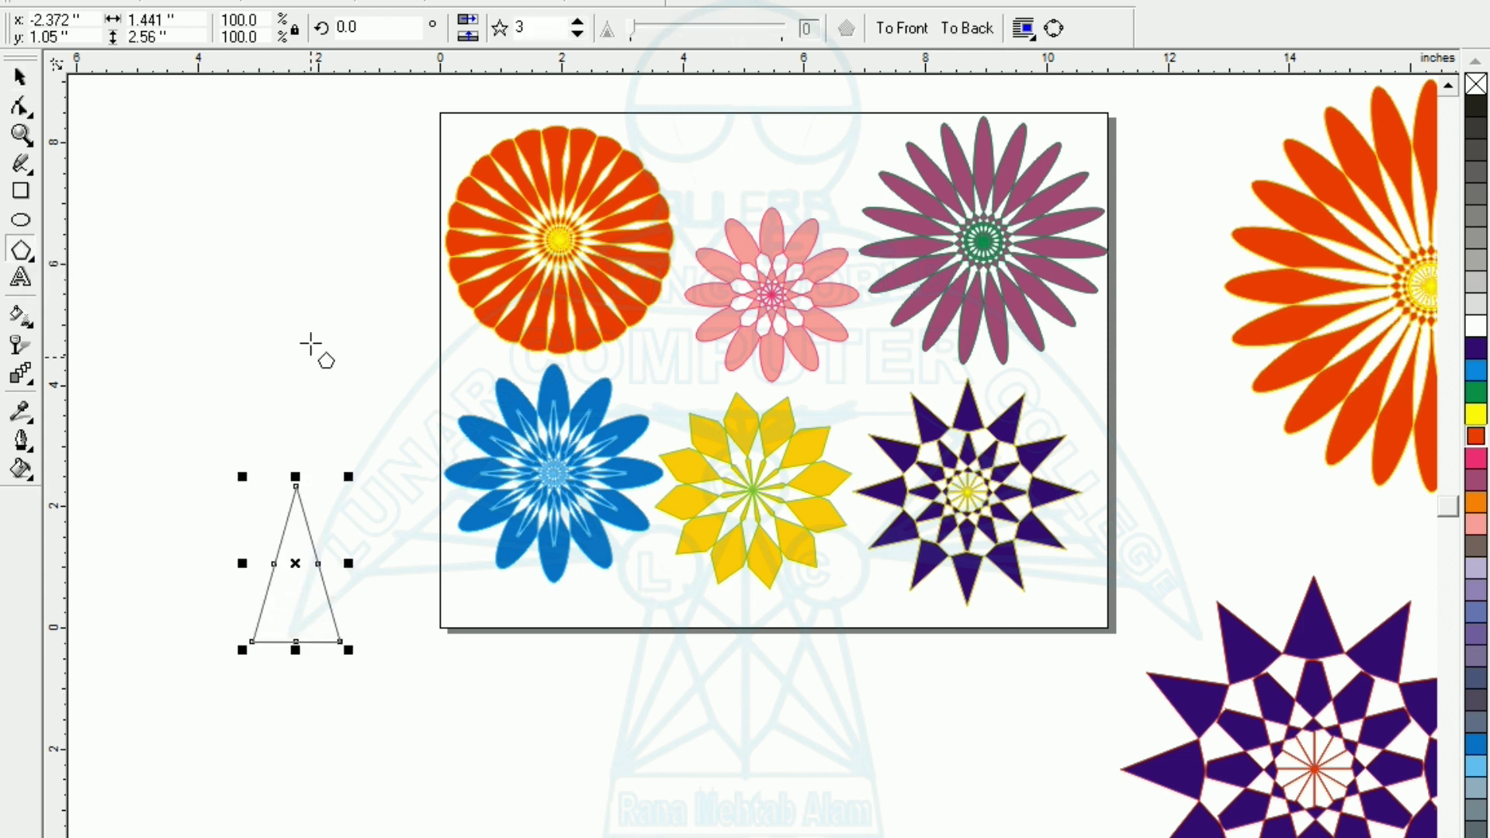
pyautogui.moveTo(546, 31); pyautogui.dragTo(486, 29)
pyautogui.write('6')
pyautogui.press('Return')
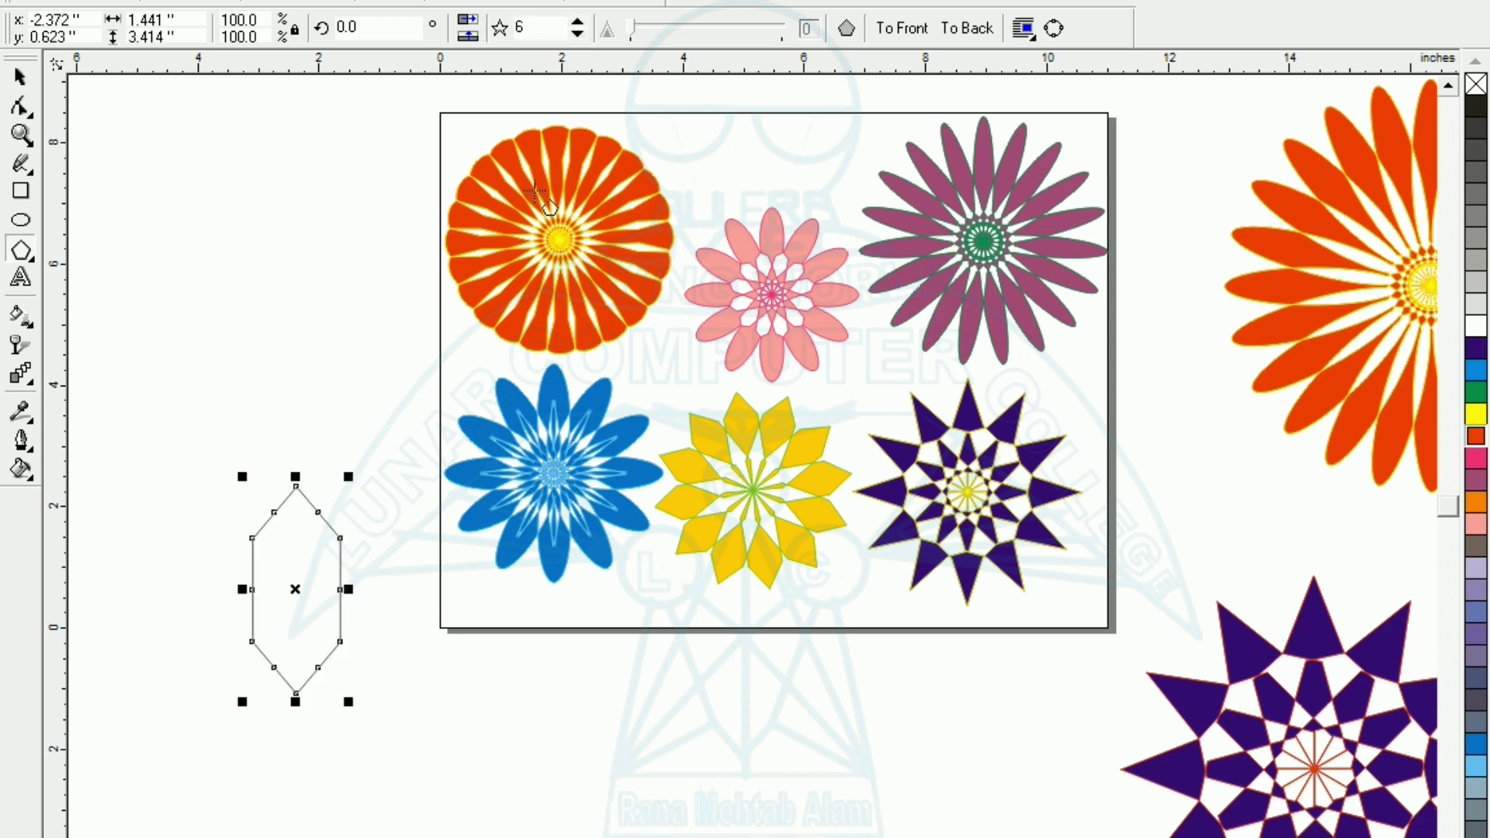
# - Narrow the hexagon to about 0.77 in wide by pulling the middle of its right side straight inward
pyautogui.click(347, 592)
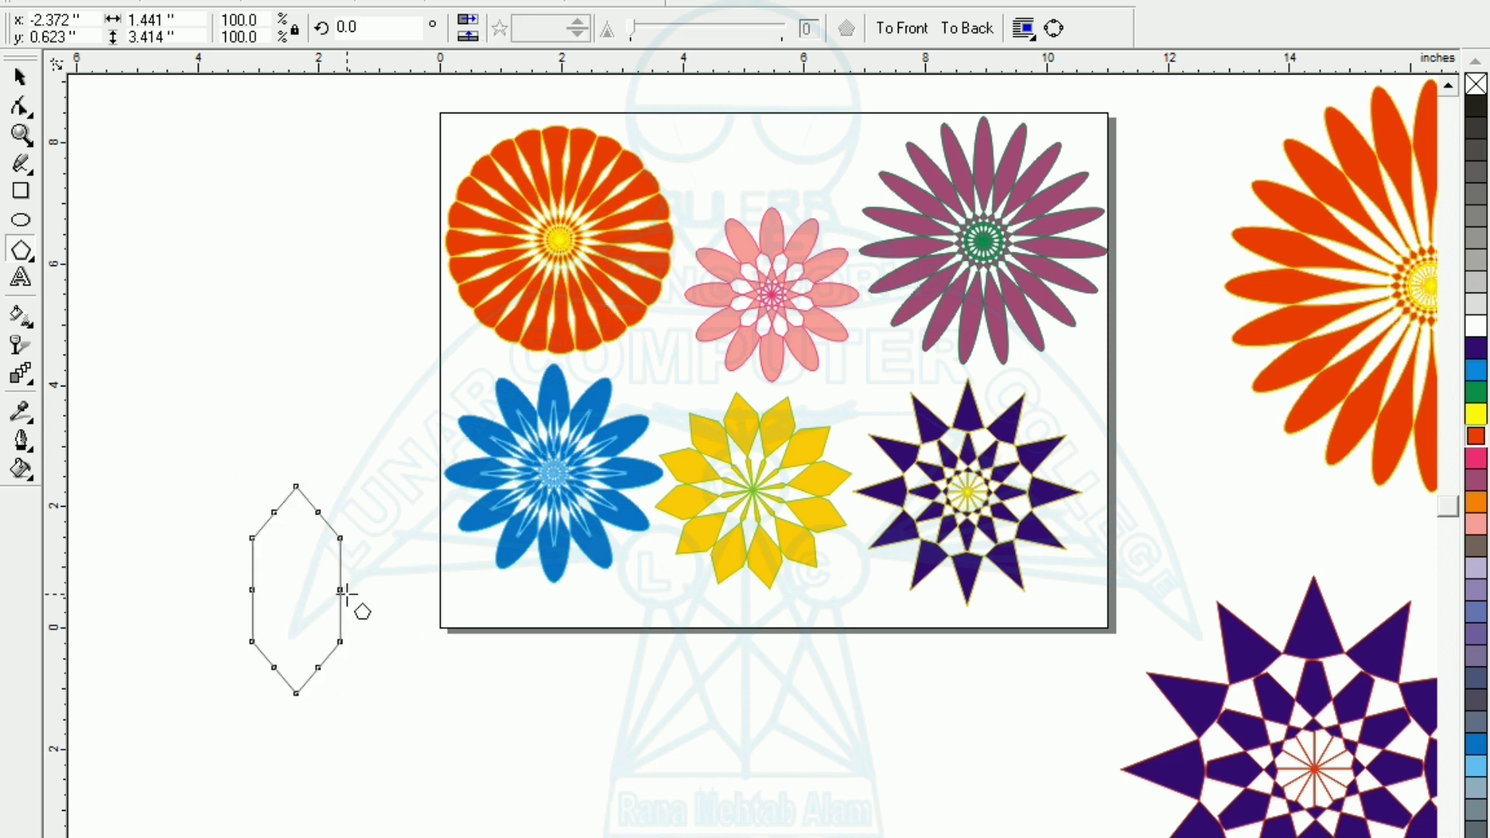
pyautogui.moveTo(342, 591); pyautogui.dragTo(320, 591)
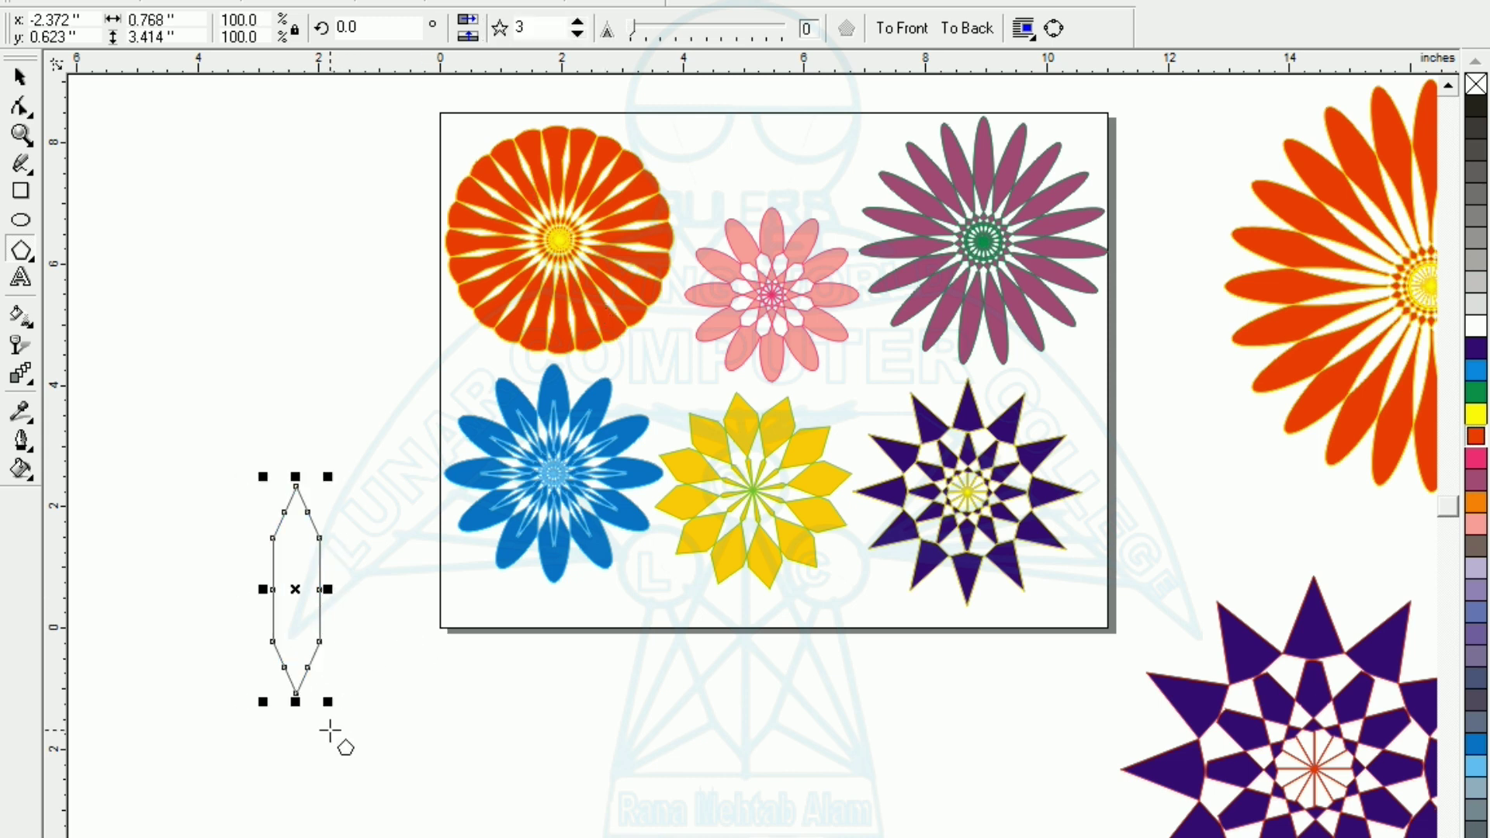
pyautogui.click(326, 725)
pyautogui.click(18, 77)
pyautogui.click(17, 80)
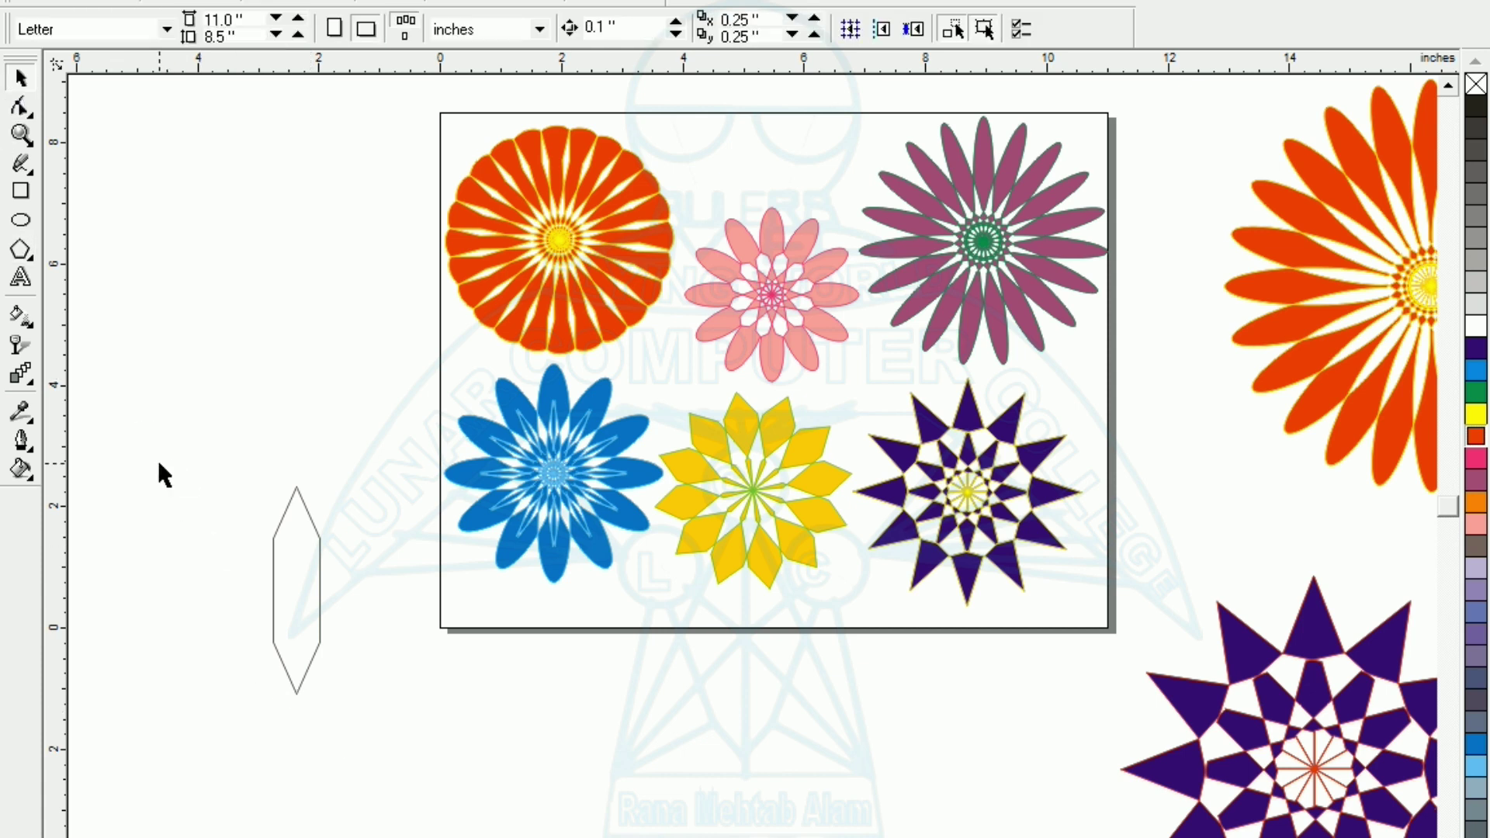
# - Move the narrow hexagon about 1.9 in to the left and place its rotation centre on its bottom tip
pyautogui.moveTo(229, 544); pyautogui.dragTo(430, 751)
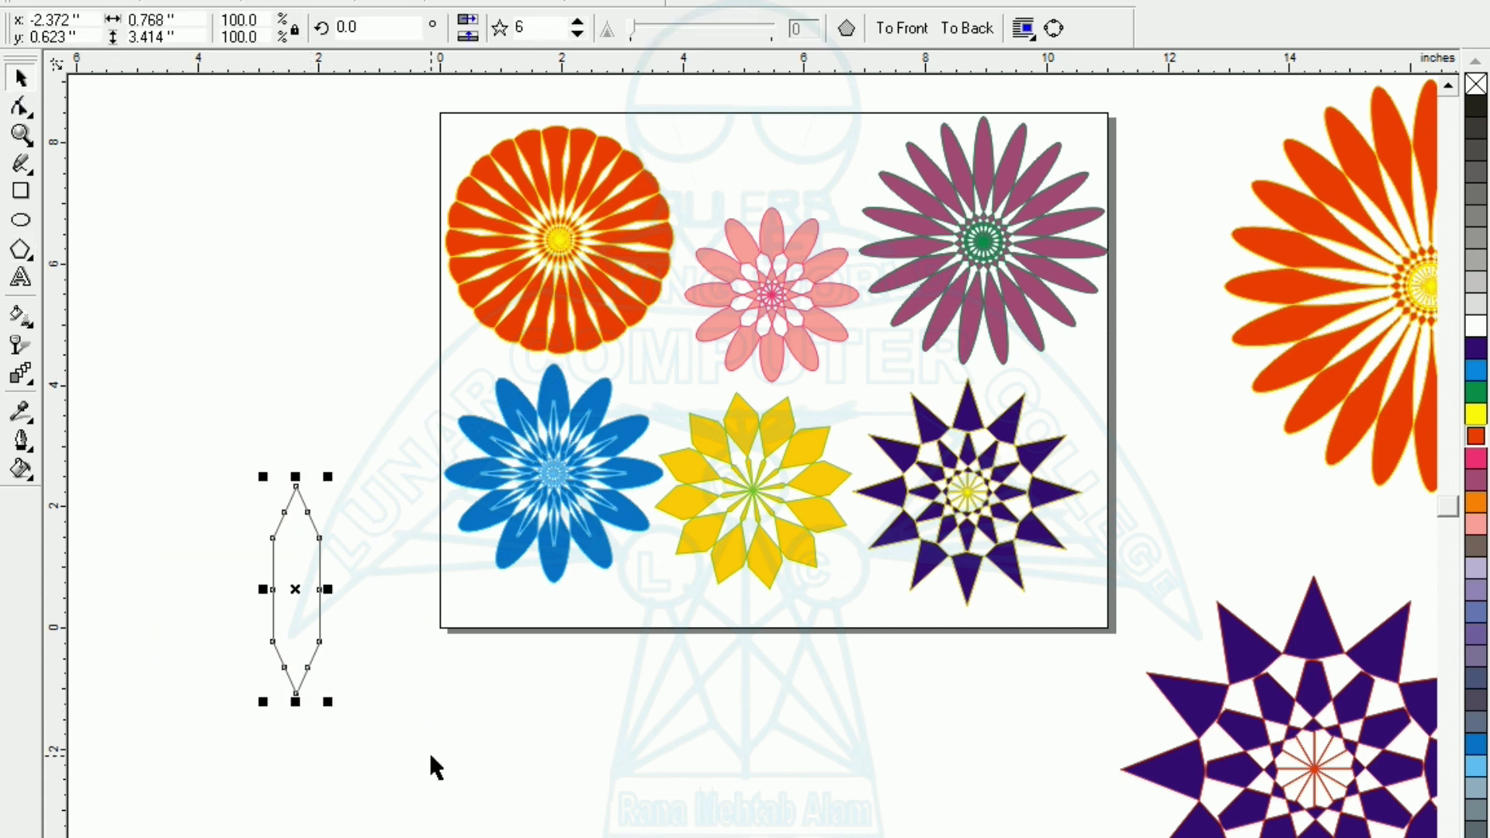
pyautogui.hotkey('shift', 'F2')
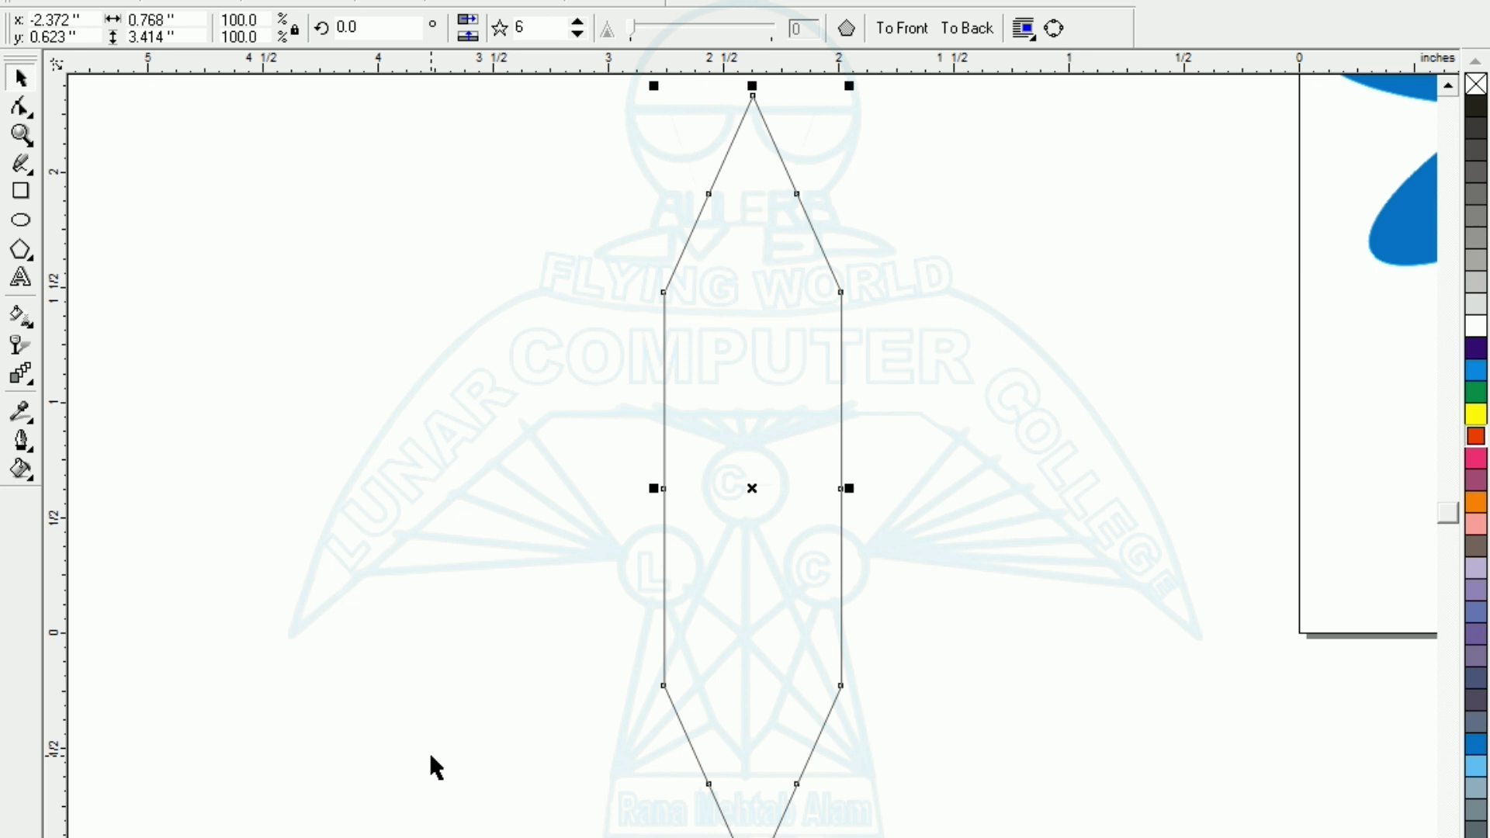
pyautogui.press('F3')
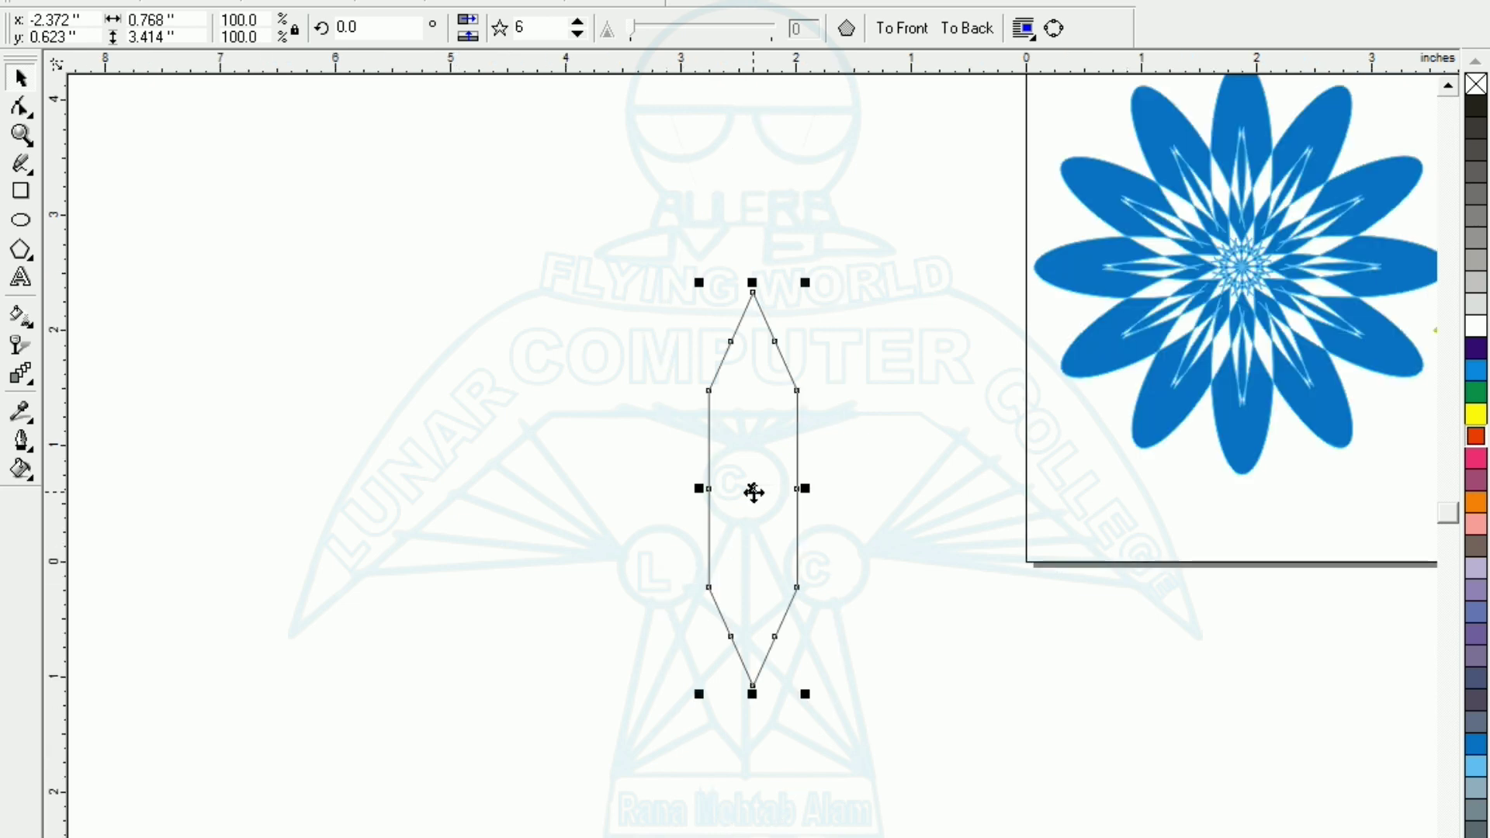
pyautogui.moveTo(752, 492); pyautogui.dragTo(547, 481)
pyautogui.click(542, 467)
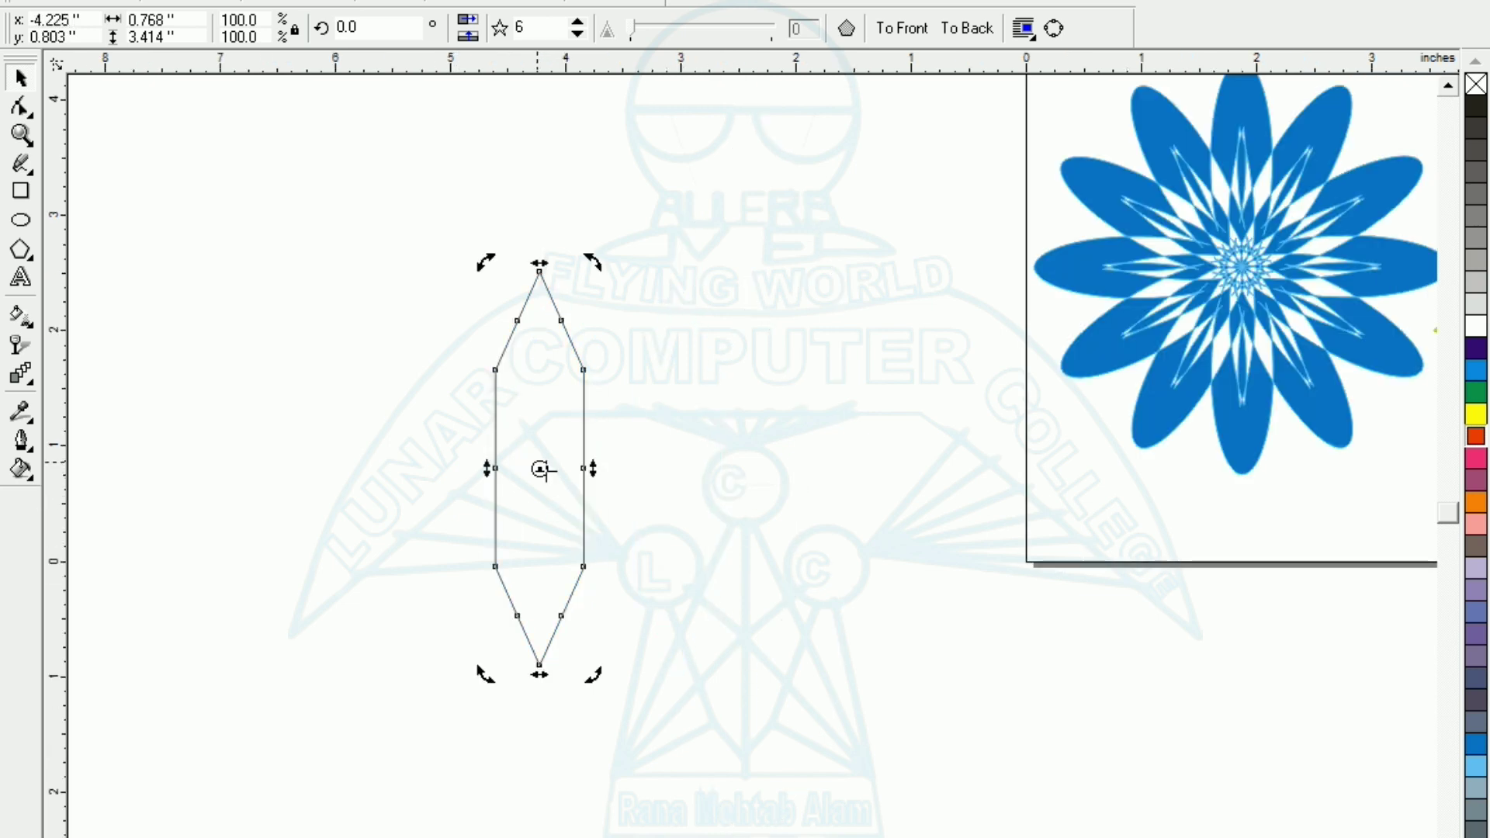
pyautogui.moveTo(538, 468); pyautogui.dragTo(539, 665)
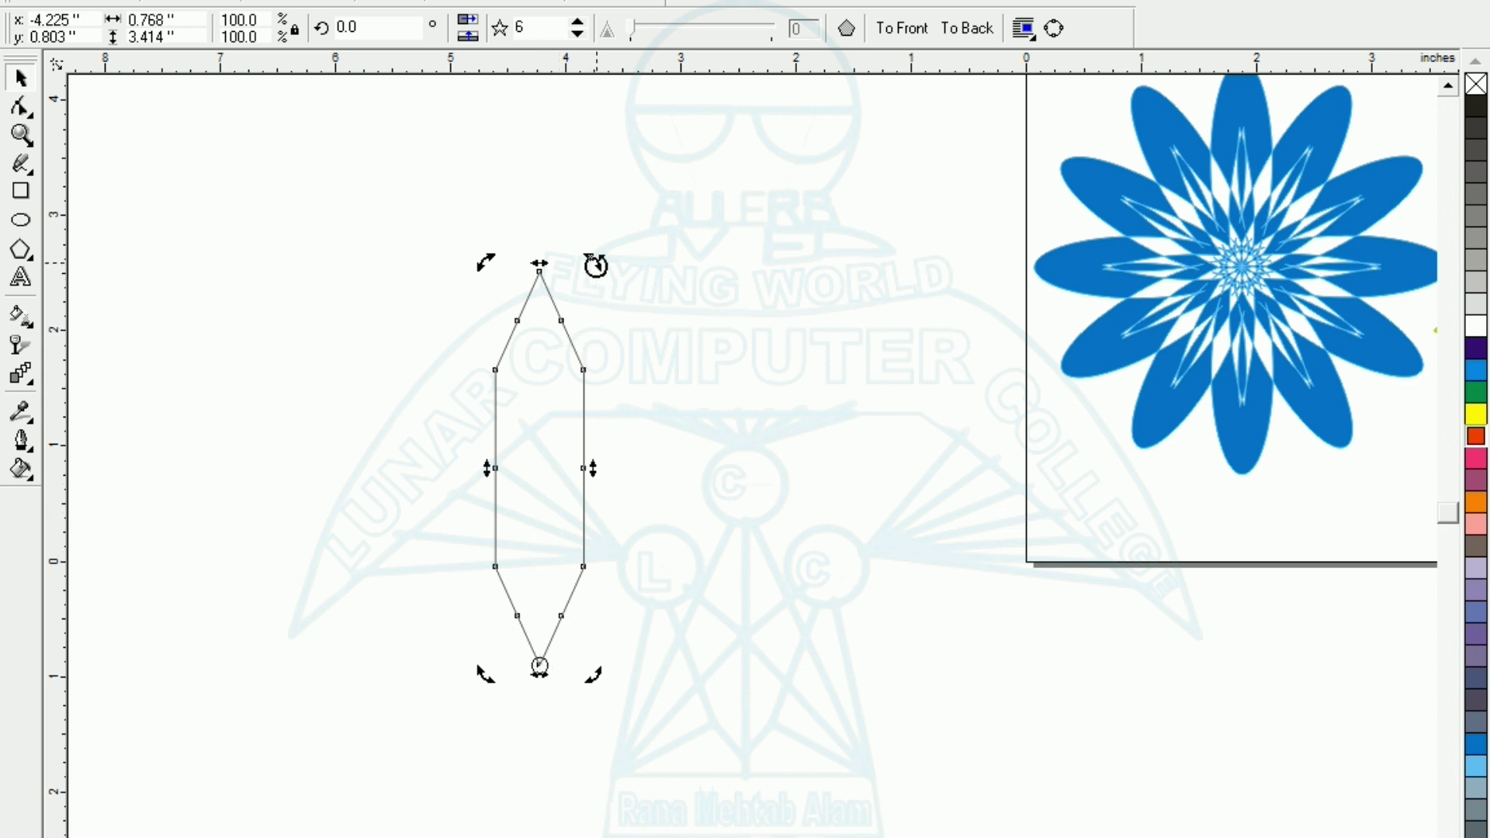
# - Rotate a copy of the hexagonal petal 15 degrees clockwise and repeat the rotation until 24 petals complete the circle
pyautogui.moveTo(592, 263); pyautogui.dragTo(669, 339)
pyautogui.hotkey('ctrl', 'r')
pyautogui.hotkey('ctrl', 'r')
pyautogui.hotkey('ctrl', 'r')
pyautogui.hotkey('ctrl', 'r')
pyautogui.hotkey('ctrl', 'r')
pyautogui.hotkey('ctrl', 'r')
pyautogui.hotkey('ctrl', 'r')
pyautogui.hotkey('ctrl', 'r')
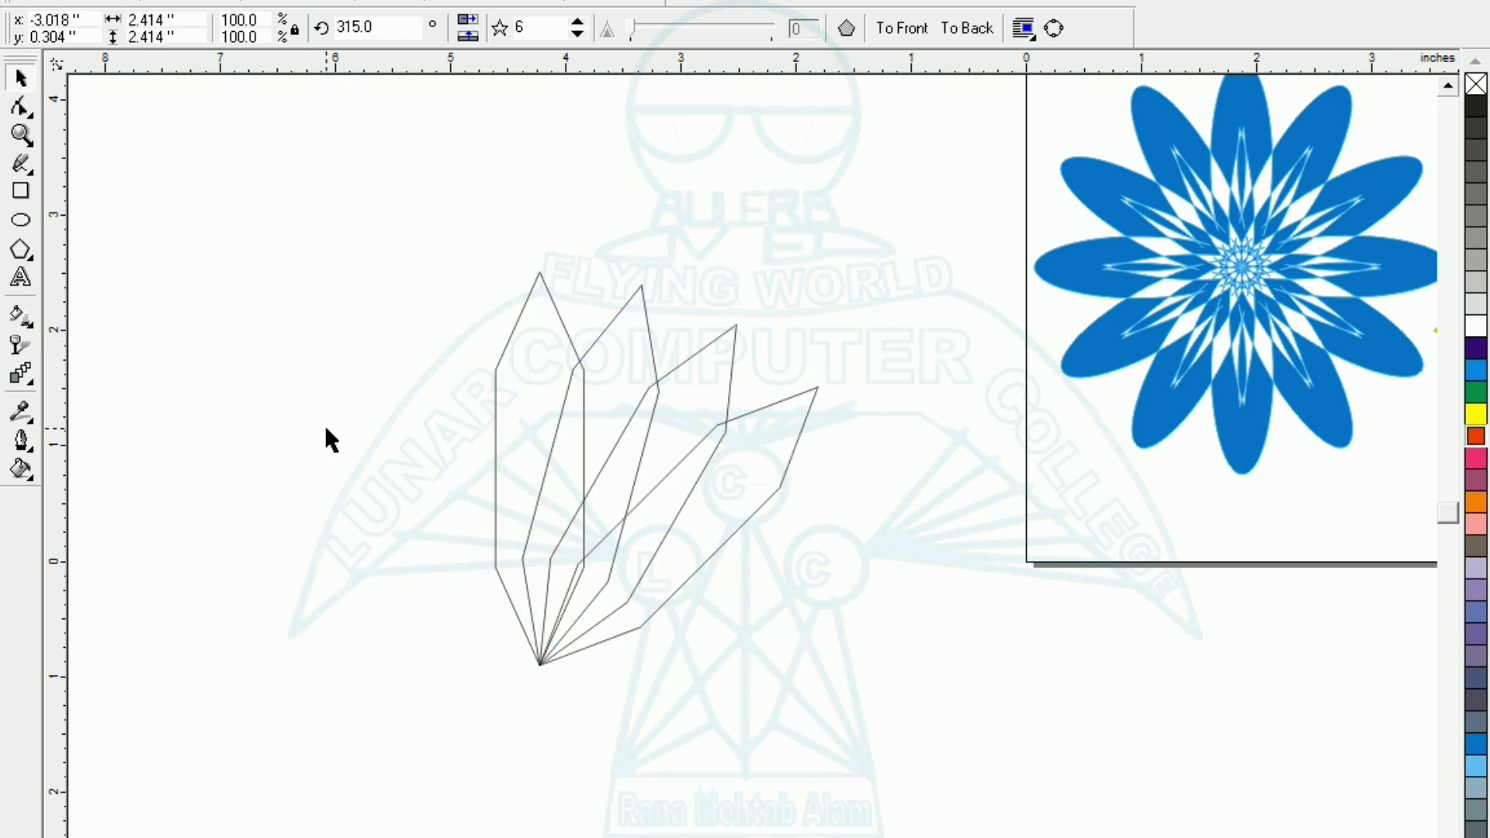
pyautogui.hotkey('ctrl', 'r')
pyautogui.hotkey('ctrl', 'r')
pyautogui.hotkey('ctrl', 'r')
pyautogui.hotkey('ctrl', 'r')
pyautogui.hotkey('ctrl', 'r')
pyautogui.hotkey('ctrl', 'r')
pyautogui.hotkey('ctrl', 'r')
pyautogui.hotkey('ctrl', 'r')
pyautogui.hotkey('ctrl', 'r')
pyautogui.hotkey('ctrl', 'r')
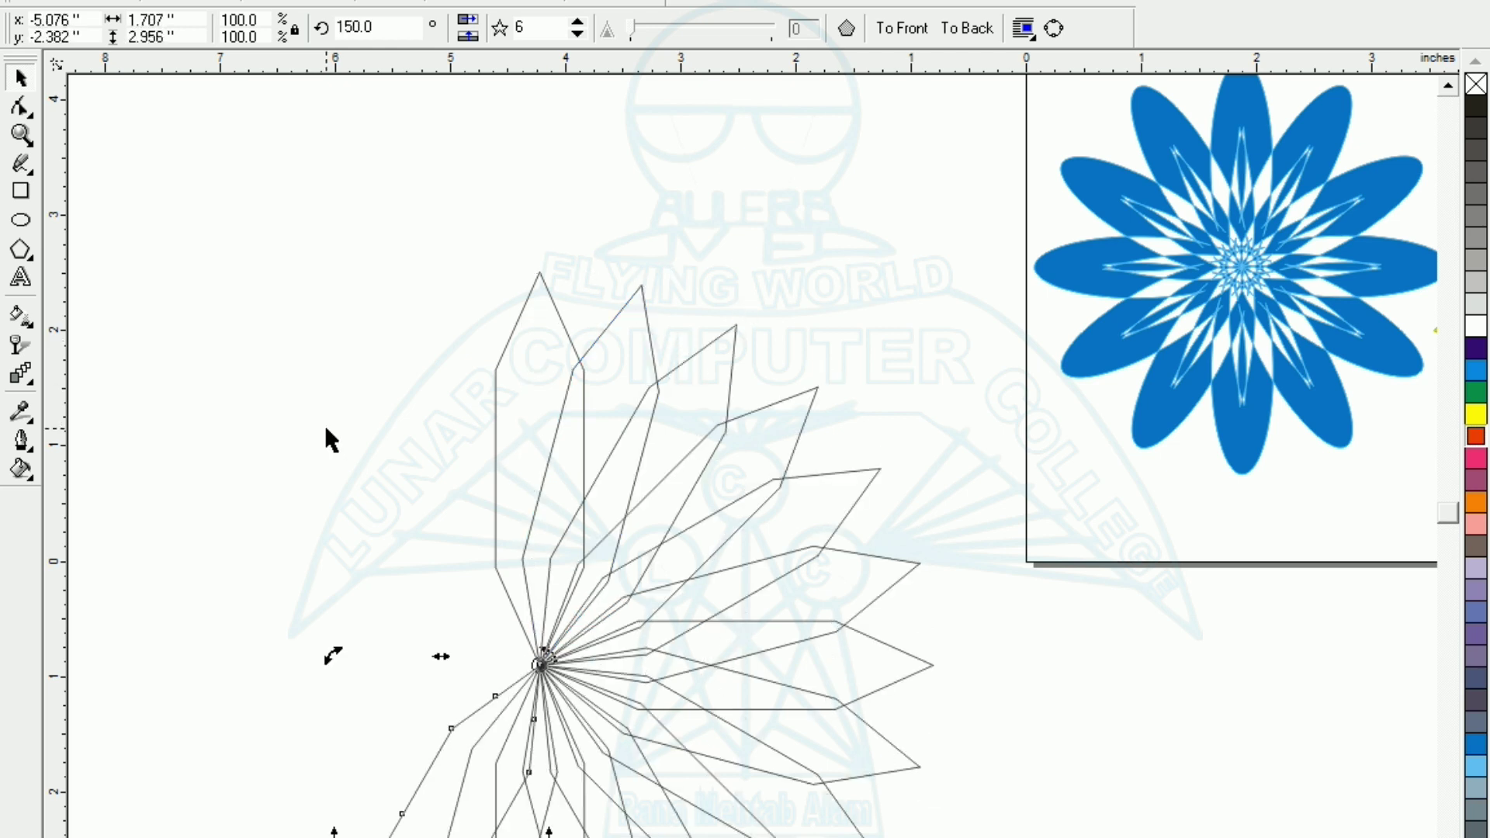
pyautogui.hotkey('ctrl', 'r')
pyautogui.hotkey('ctrl', 'r')
pyautogui.hotkey('ctrl', 'r')
pyautogui.hotkey('ctrl', 'r')
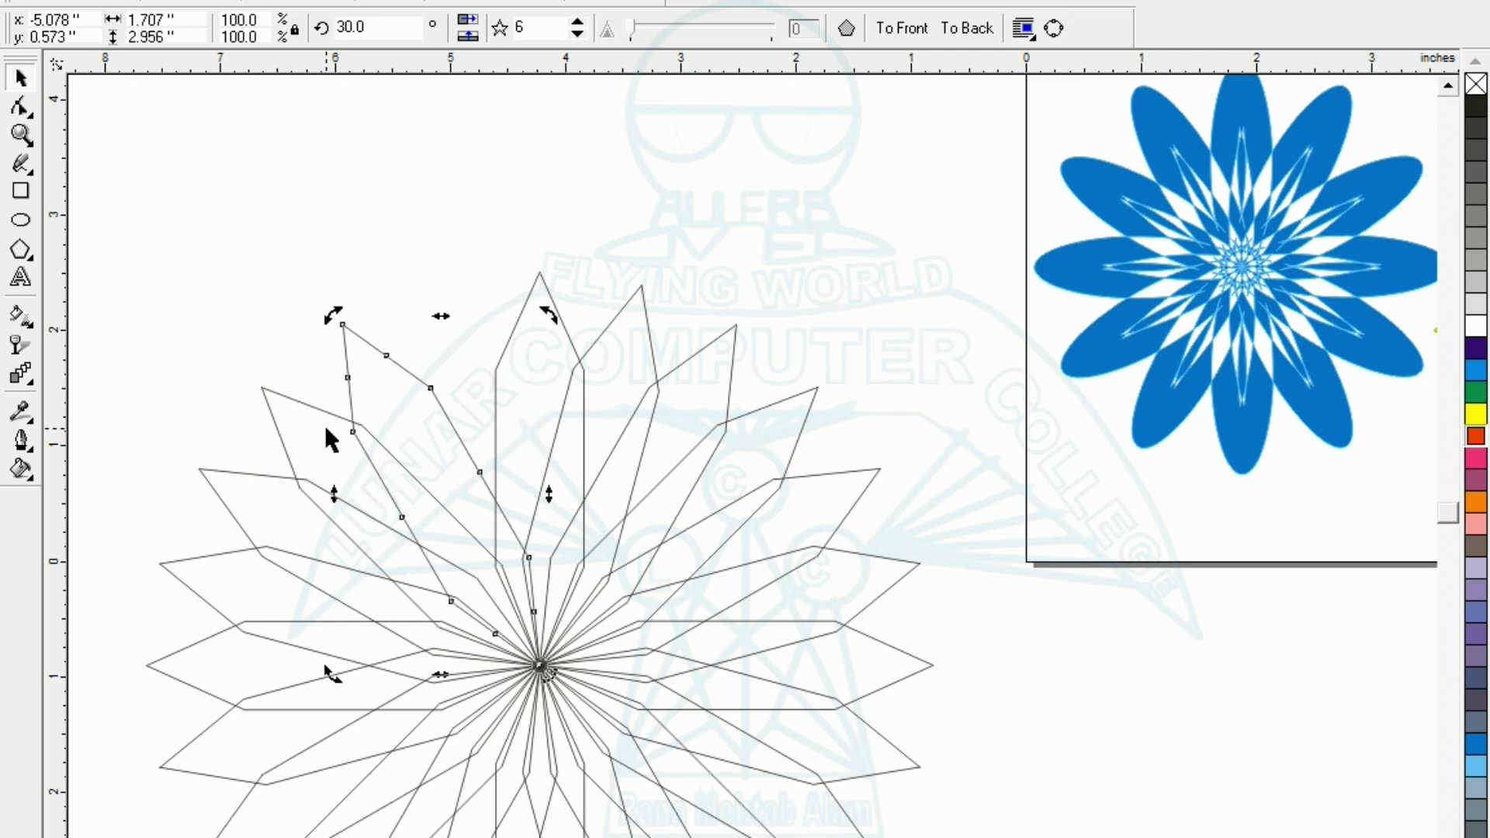
# - Select the whole ring of hexagonal petals, fill it orange and give it a yellow outline
pyautogui.press('F3')
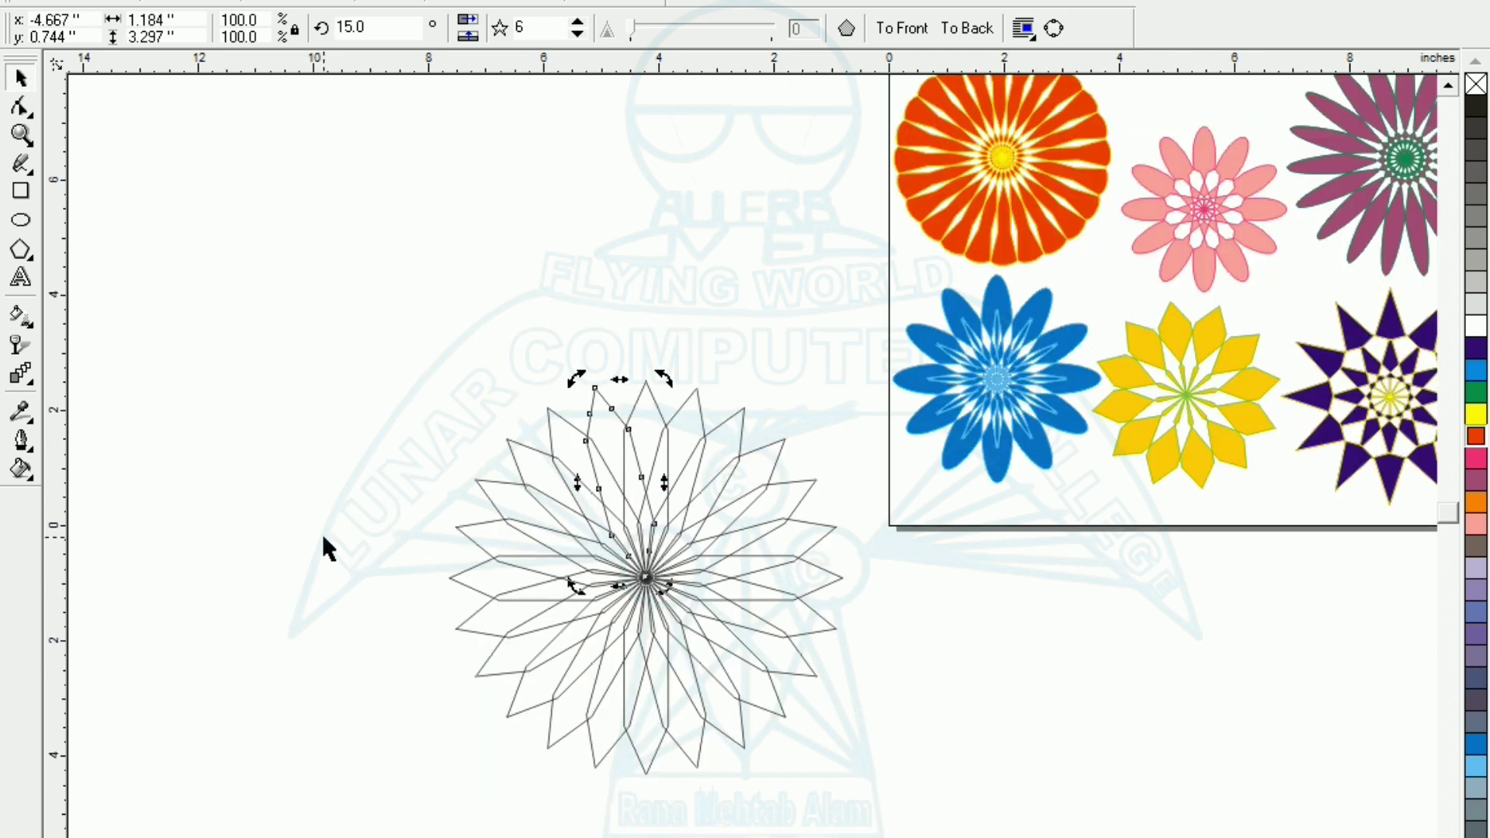
pyautogui.click(323, 533)
pyautogui.moveTo(339, 284); pyautogui.dragTo(881, 830)
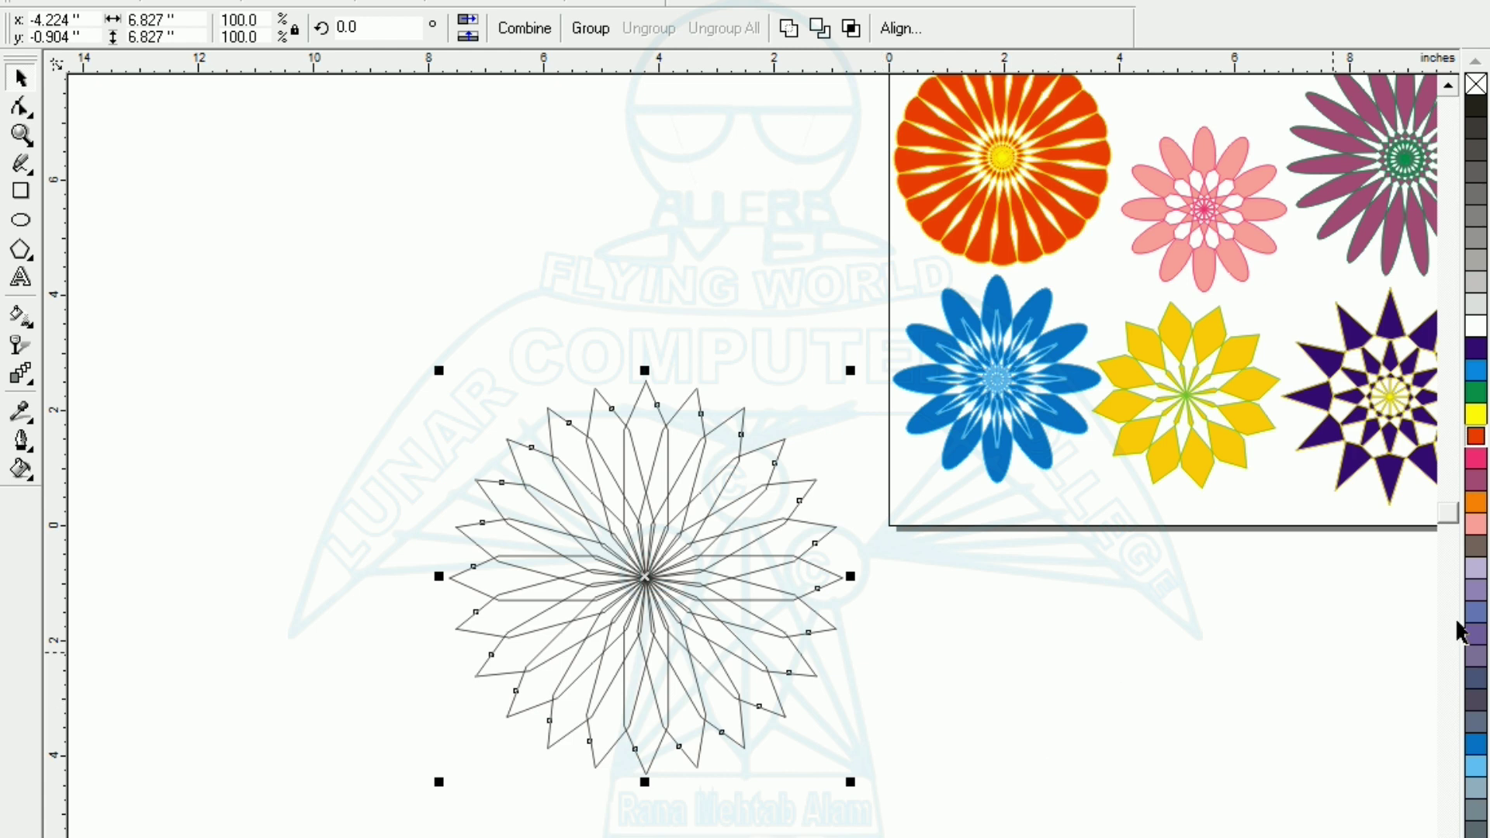
pyautogui.click(1477, 503)
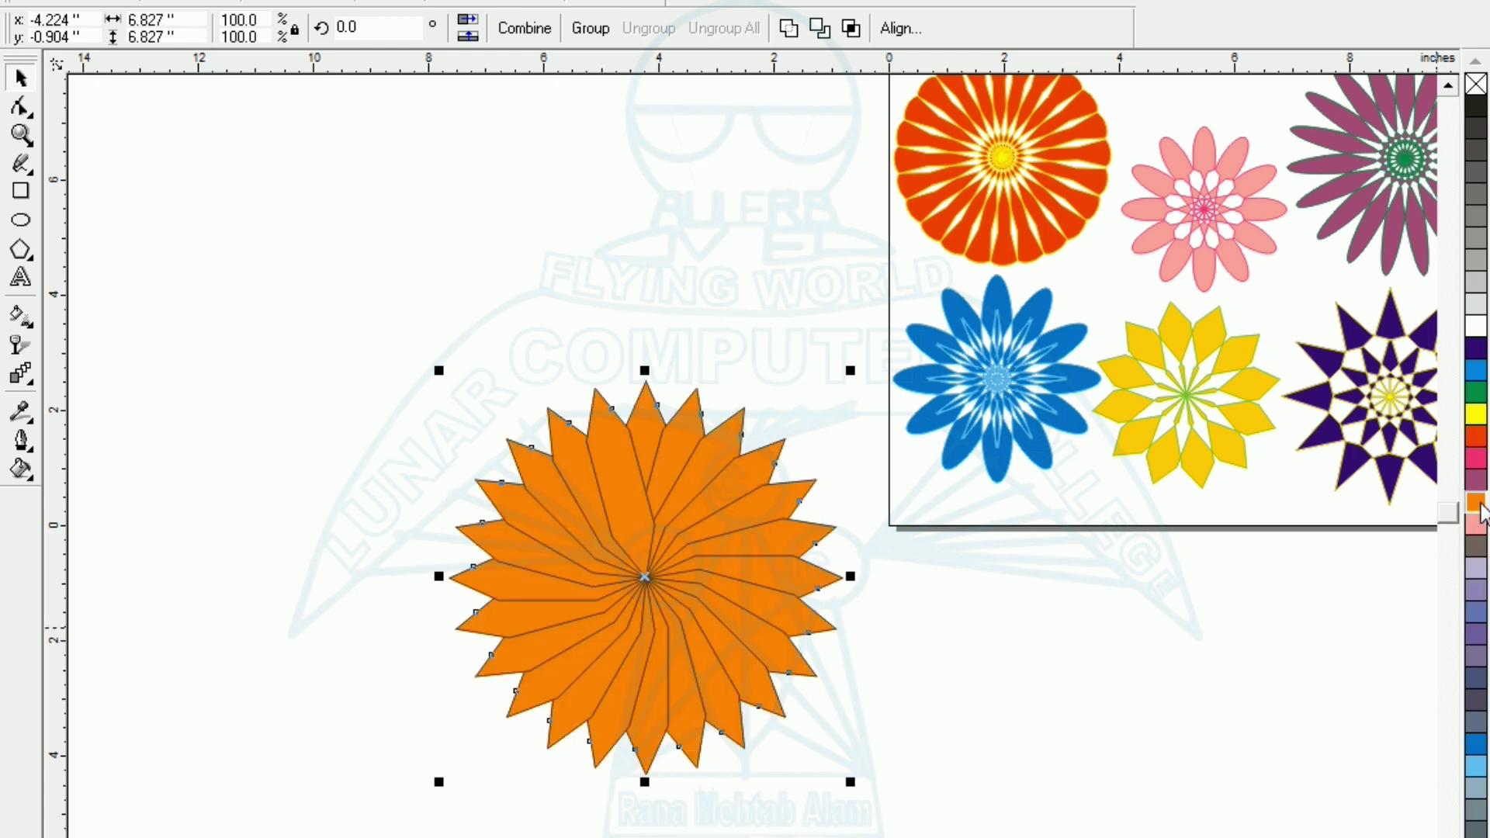
pyautogui.rightClick(1476, 416)
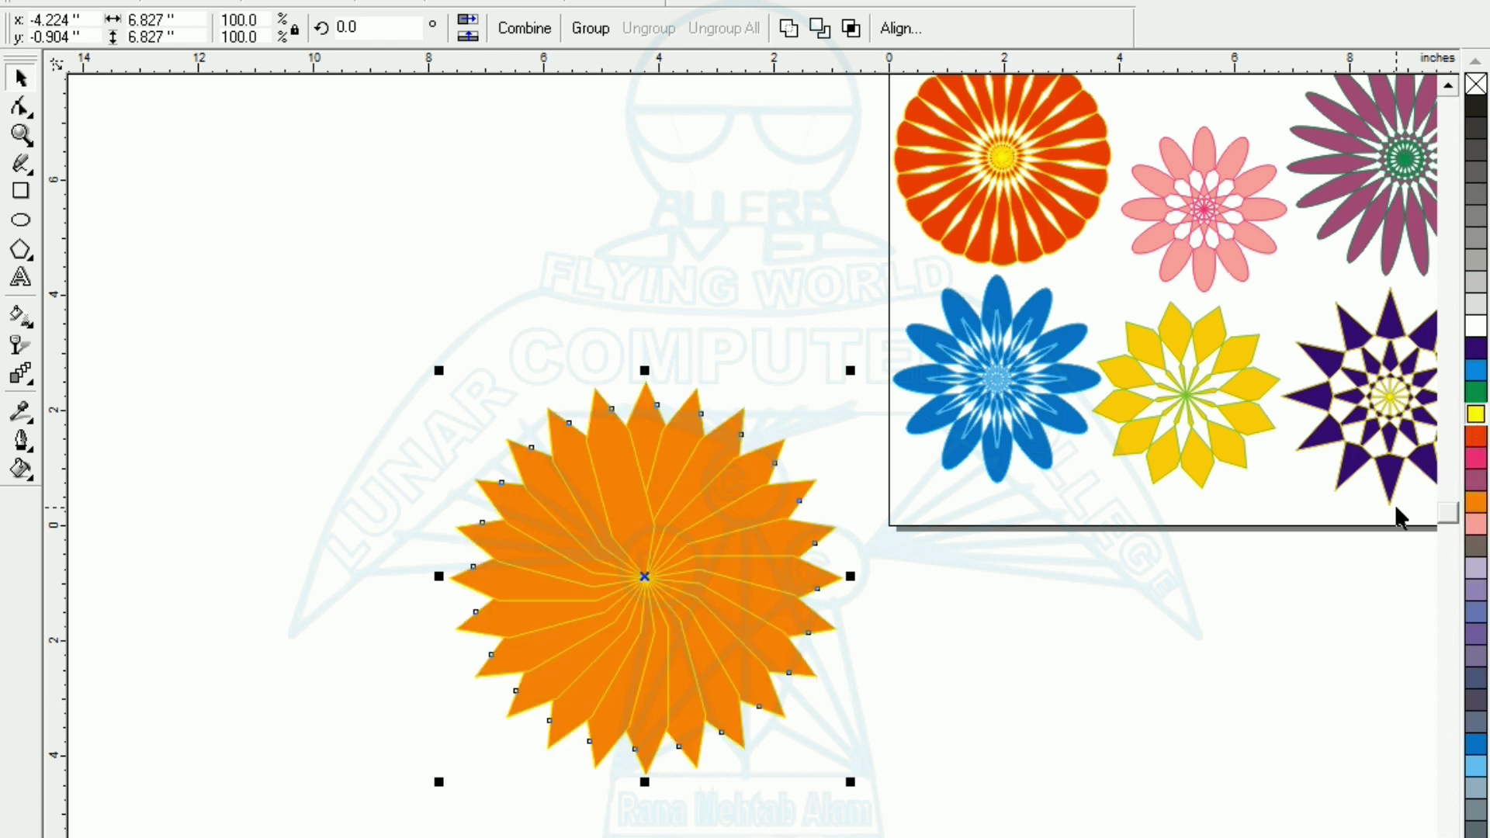
# - Combine the orange petals into a single flower and deselect it
pyautogui.hotkey('ctrl', 'l')
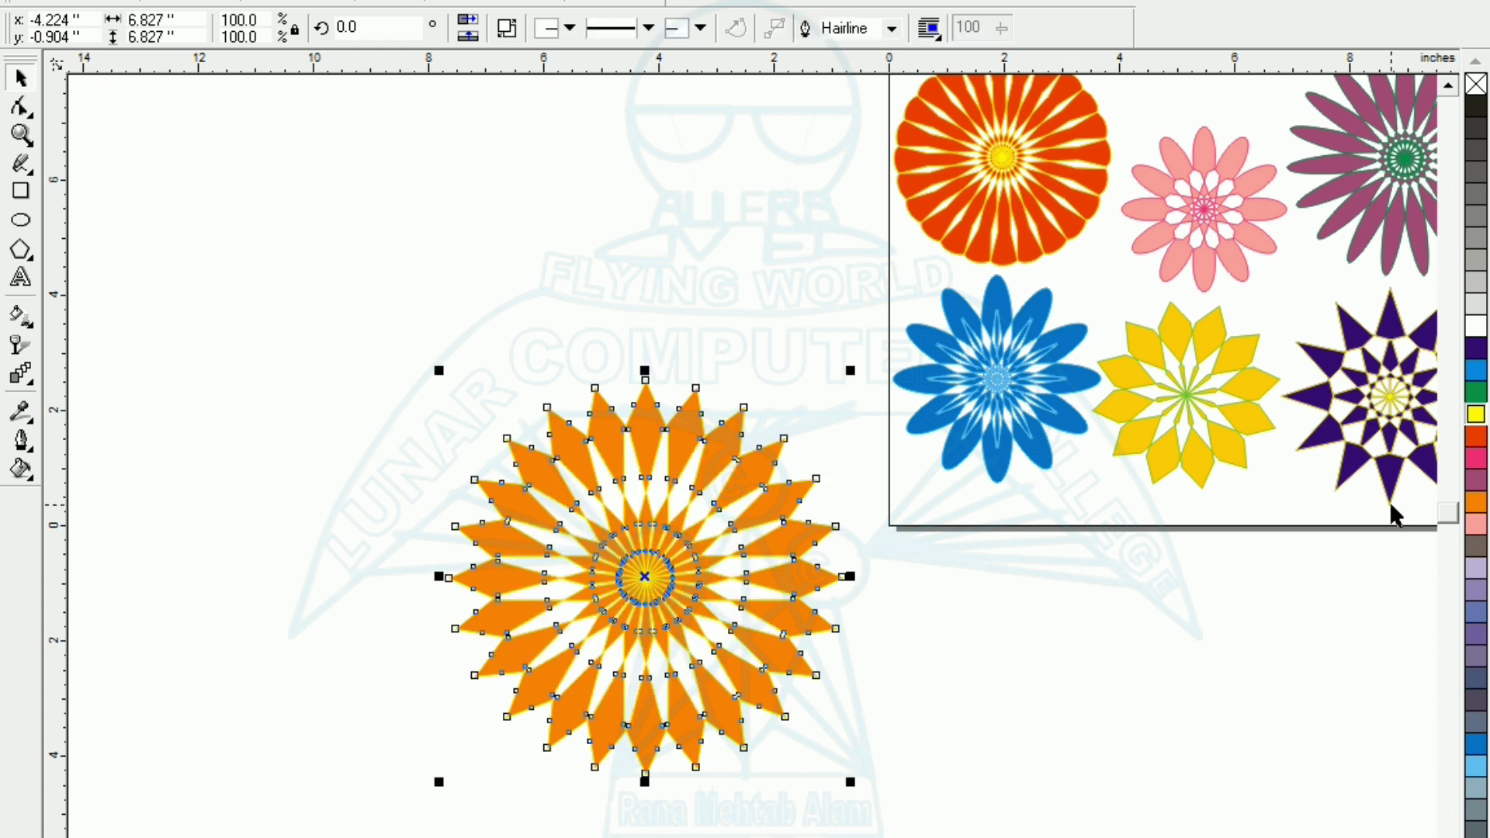
pyautogui.click(1089, 696)
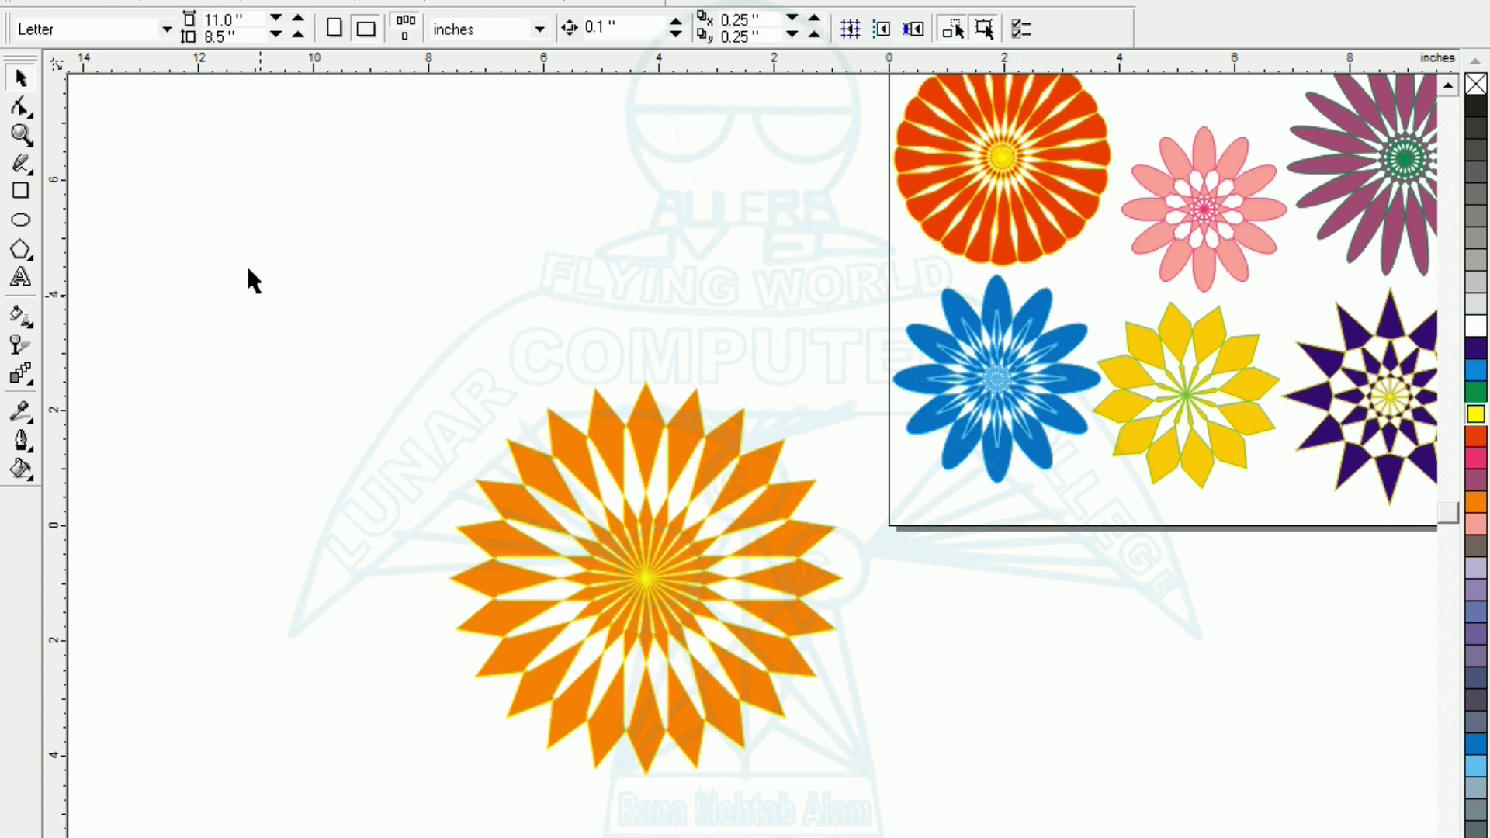
pyautogui.moveTo(801, 689); pyautogui.dragTo(936, 835)
pyautogui.hotkey('shift', 'F2')
pyautogui.click(326, 715)
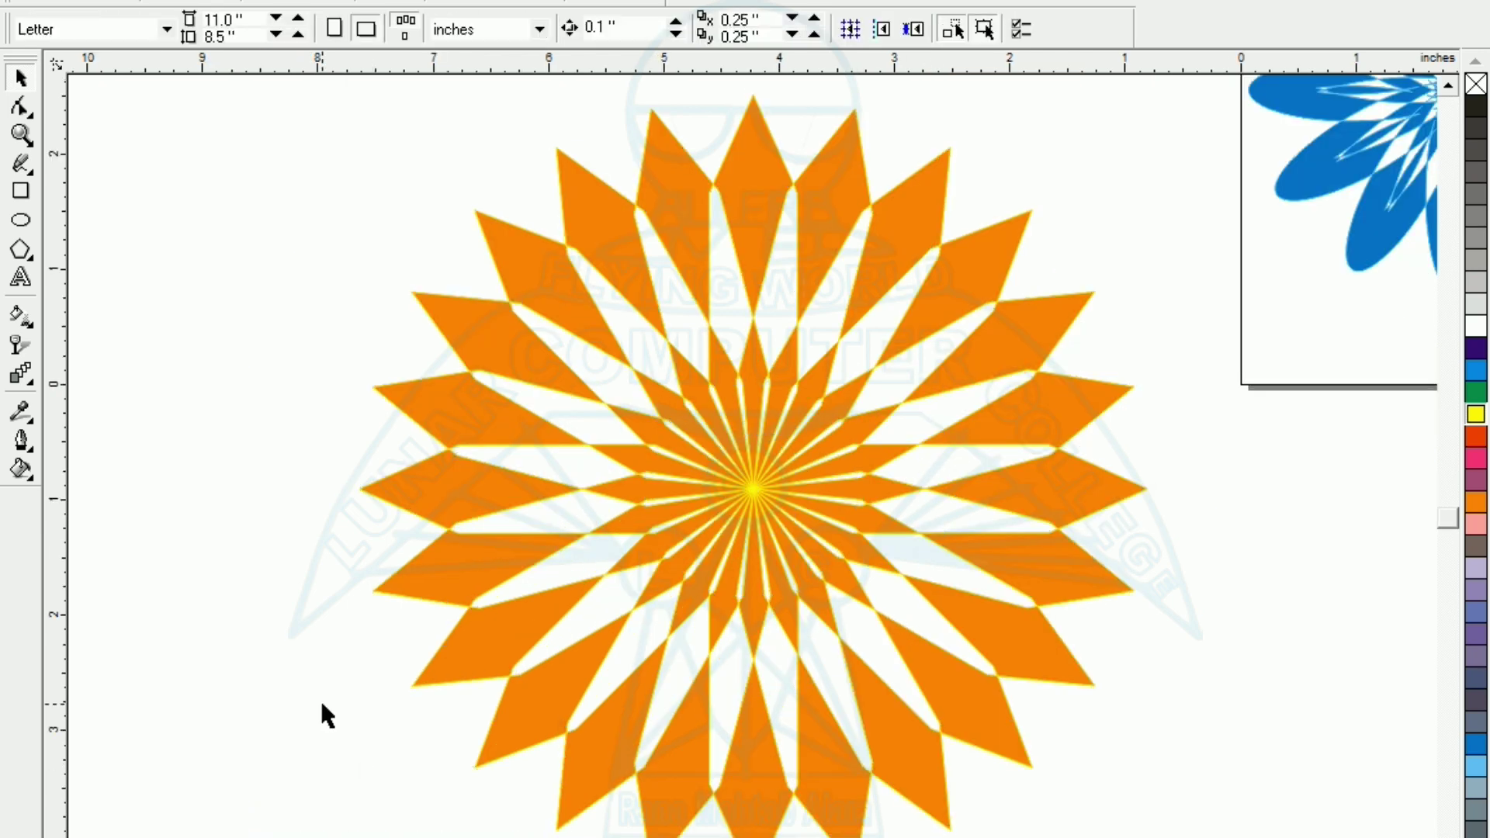
pyautogui.press('F3')
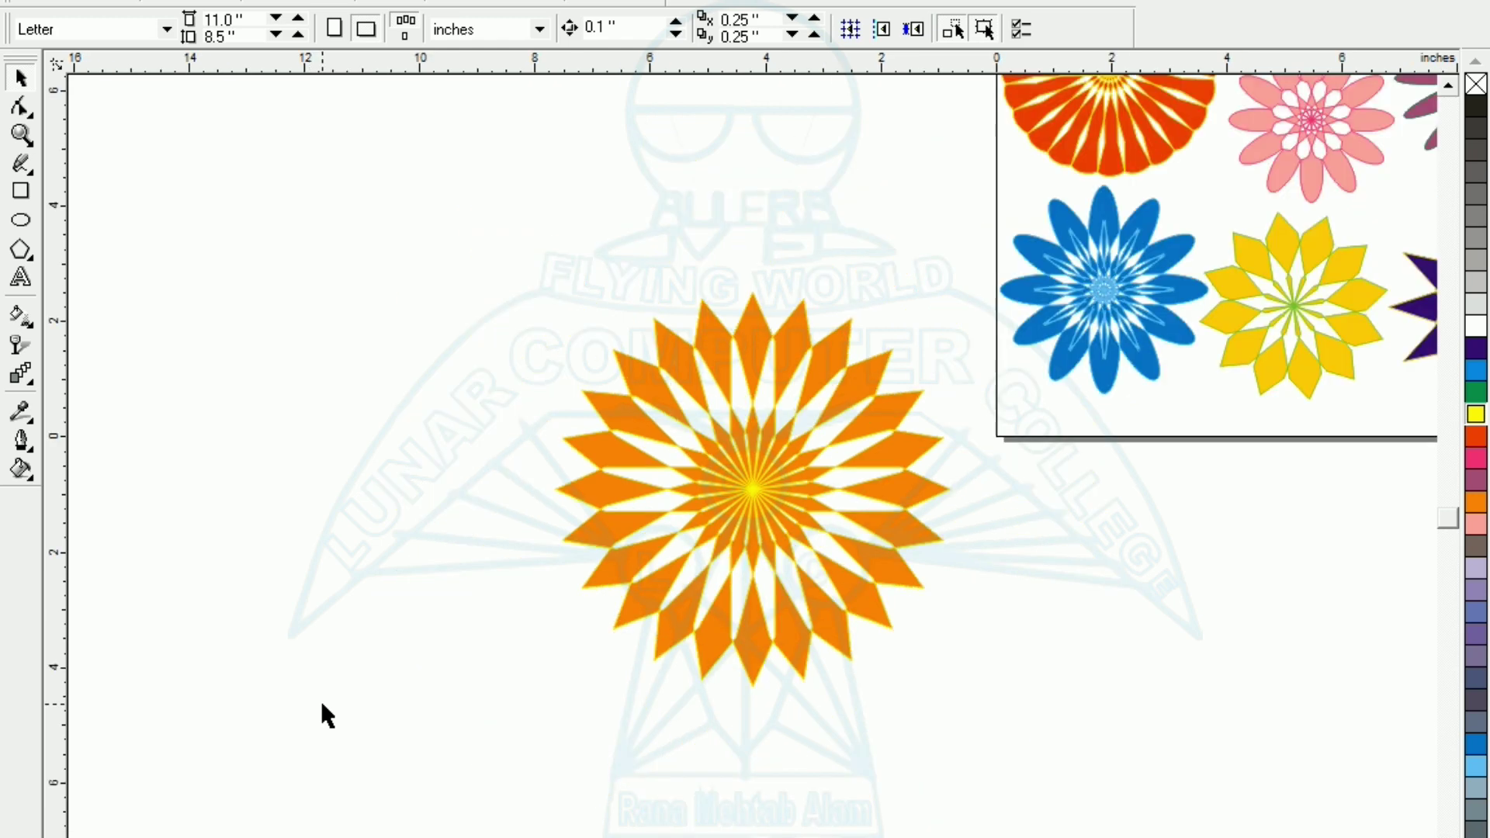
pyautogui.press('F4')
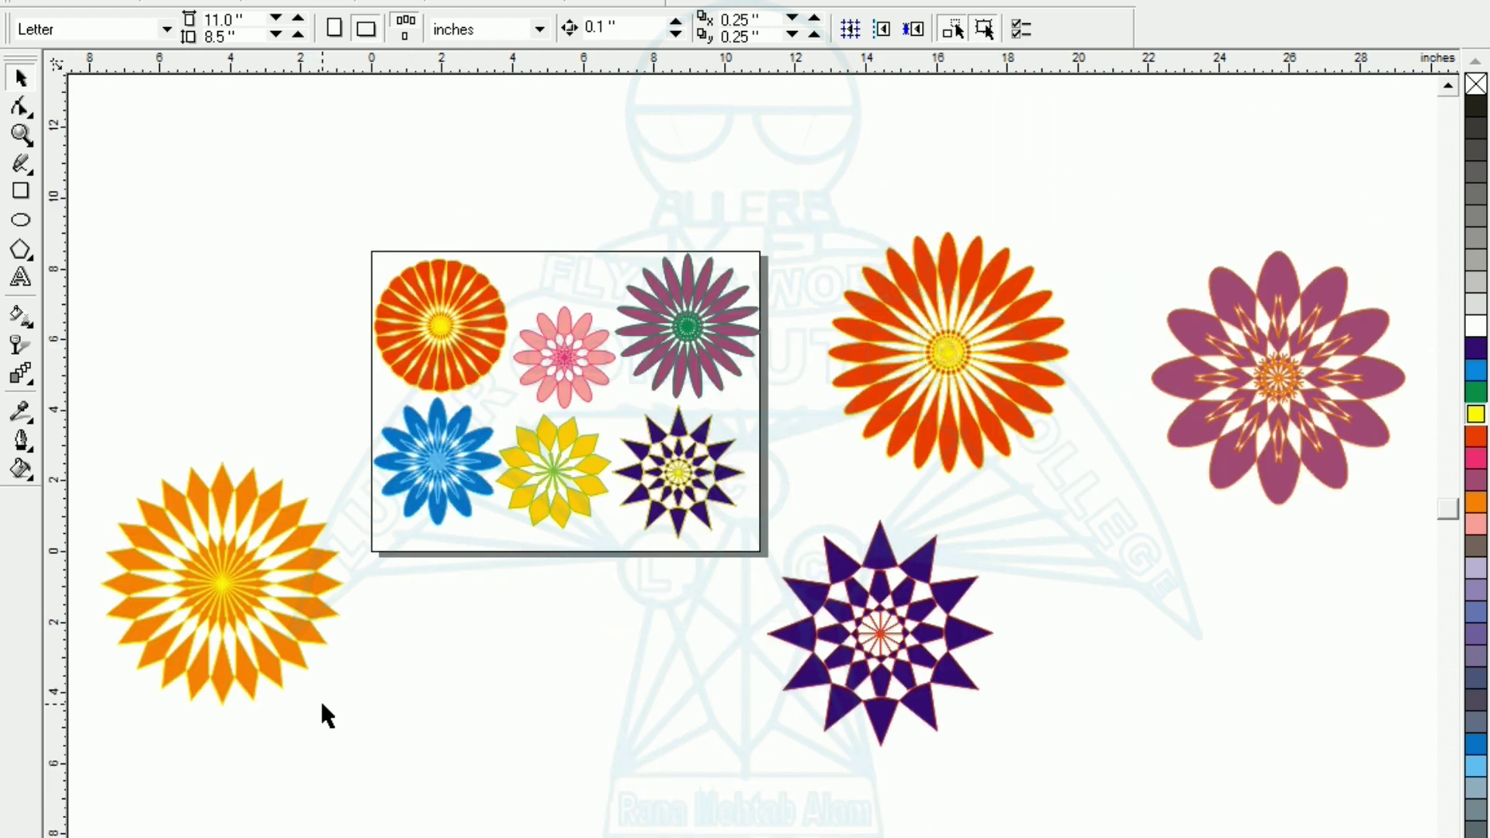